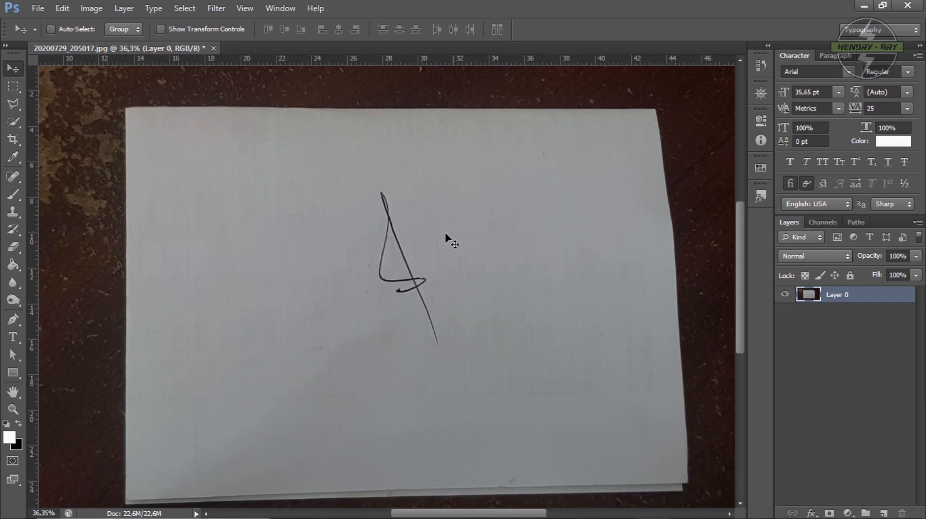
Crop the photo to a narrow upright rectangle around the signature, leaving only white paper and no table background
scroll(405, 268, "down", 5)
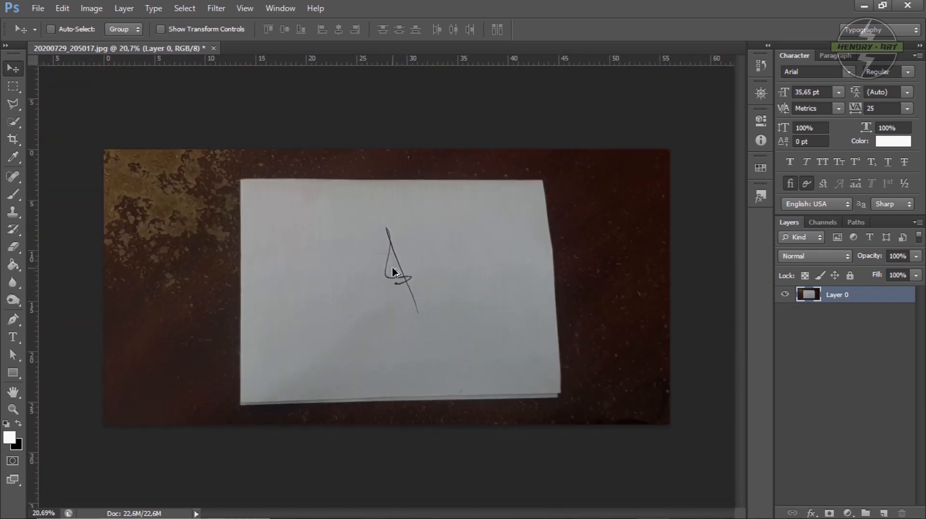
scroll(393, 272, "up", 2)
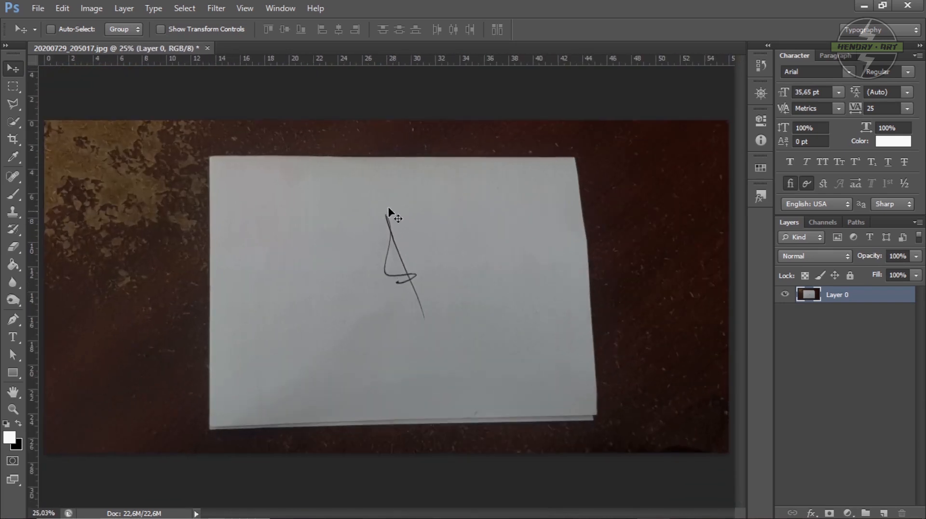
scroll(386, 232, "down", 1)
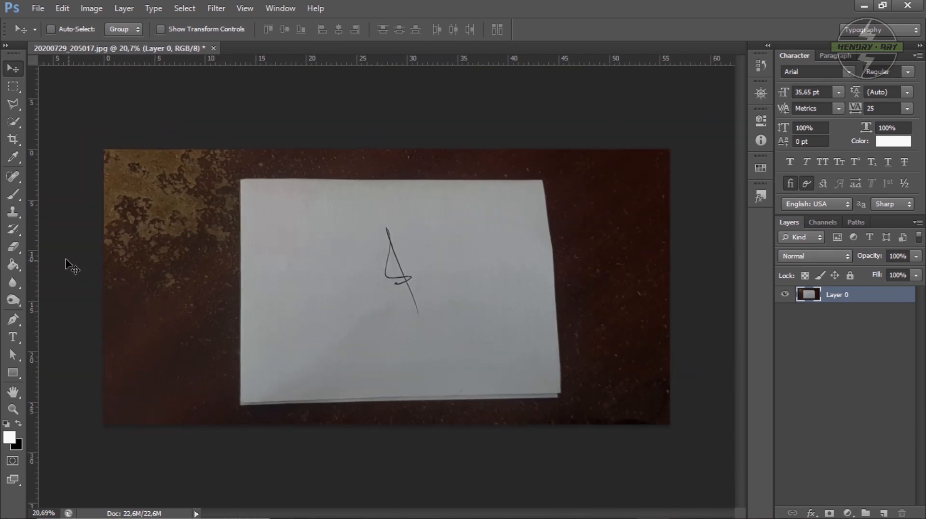
scroll(390, 246, "up", 1)
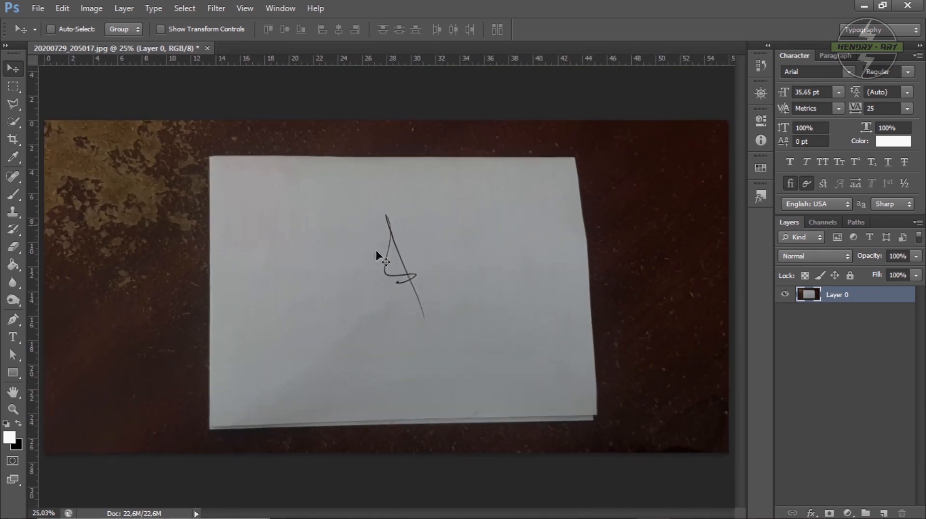
left_click(12, 144)
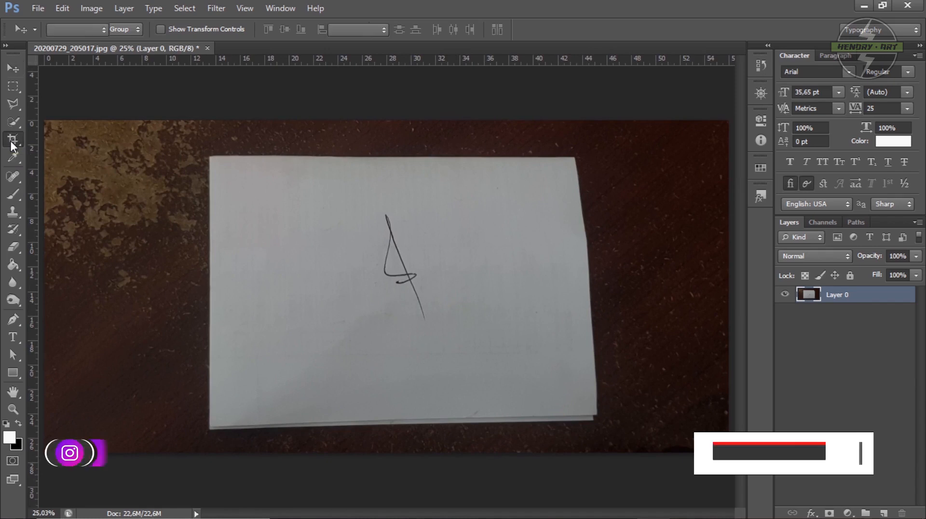
scroll(131, 201, "down", 2)
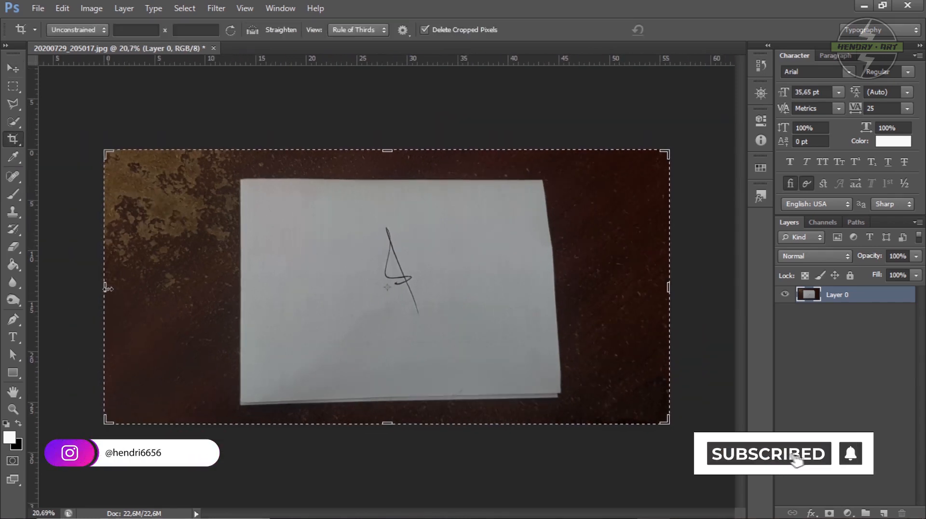
left_click_drag(107, 288, 230, 289)
left_click_drag(545, 287, 436, 285)
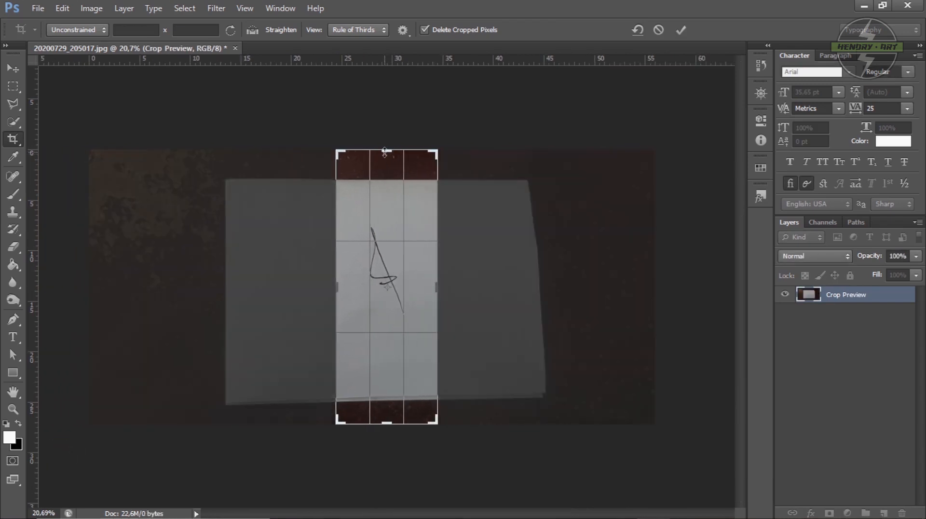
left_click_drag(386, 163, 385, 180)
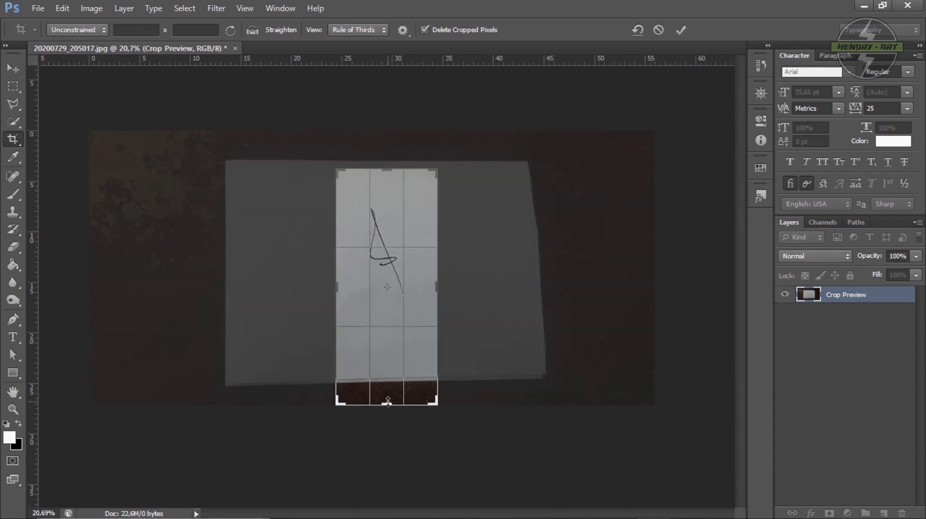
left_click_drag(388, 401, 387, 373)
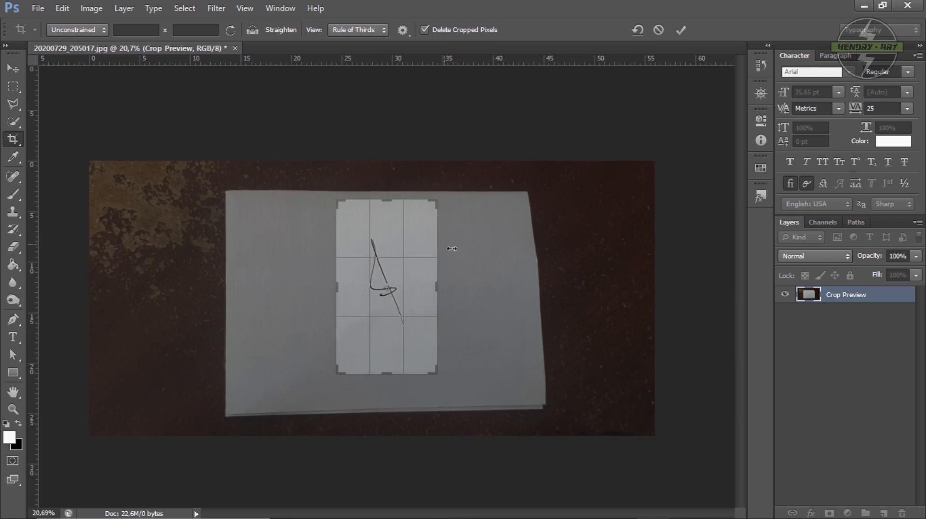
left_click(681, 30)
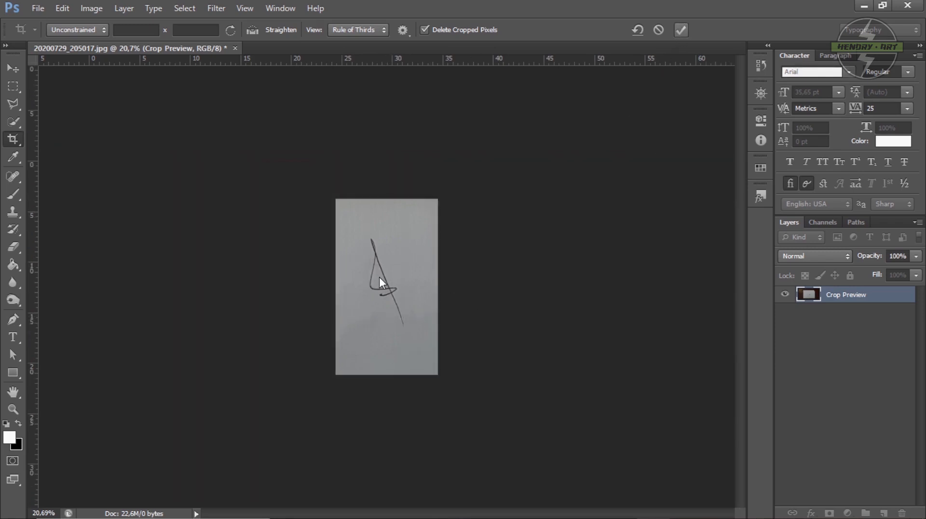
scroll(382, 286, "up", 1)
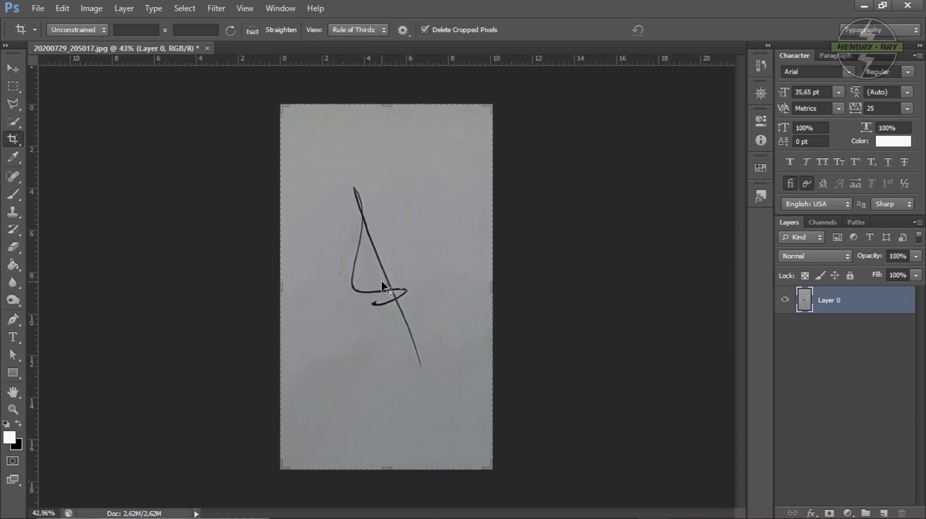
key("v")
scroll(404, 291, "down", 1)
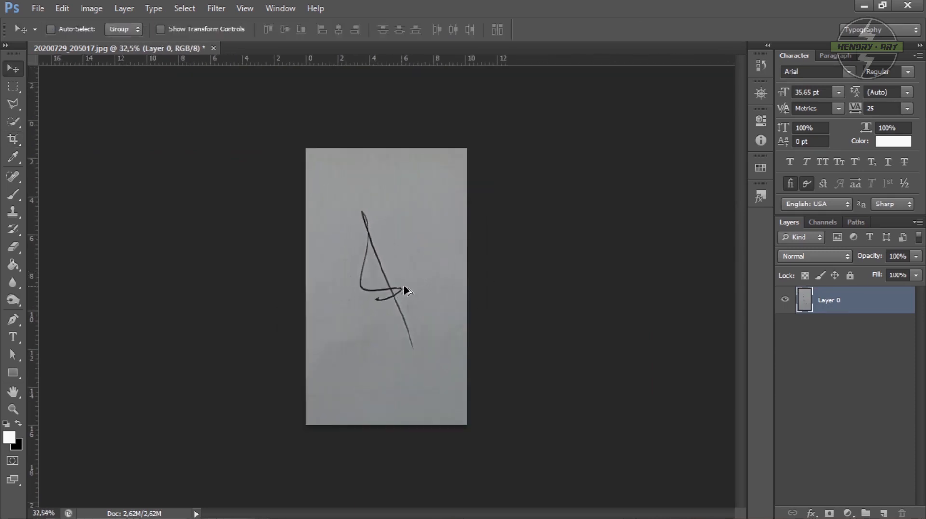
scroll(404, 292, "up", 2)
scroll(404, 291, "down", 1)
scroll(404, 286, "up", 1)
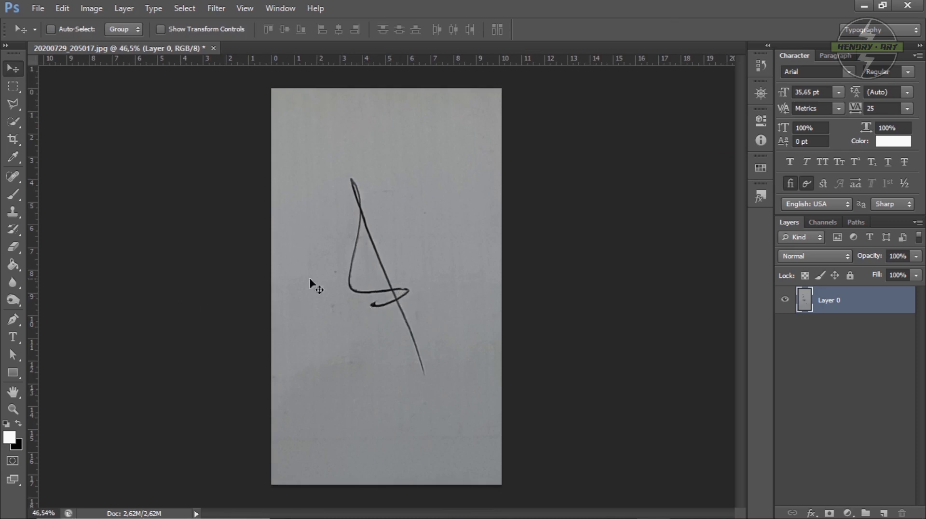
scroll(367, 268, "up", 1)
scroll(388, 243, "down", 2)
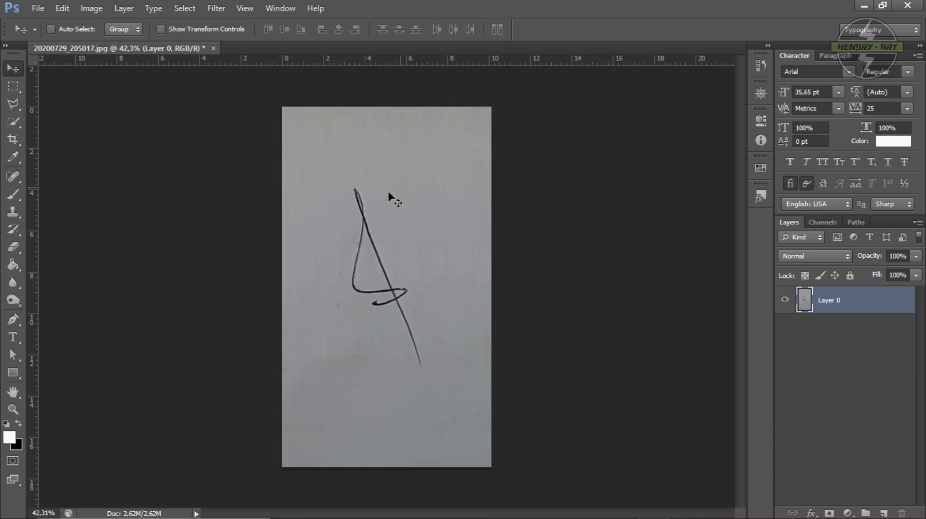
Duplicate Layer 0 as "Layer 1" and hide the original layer
right_click(867, 299)
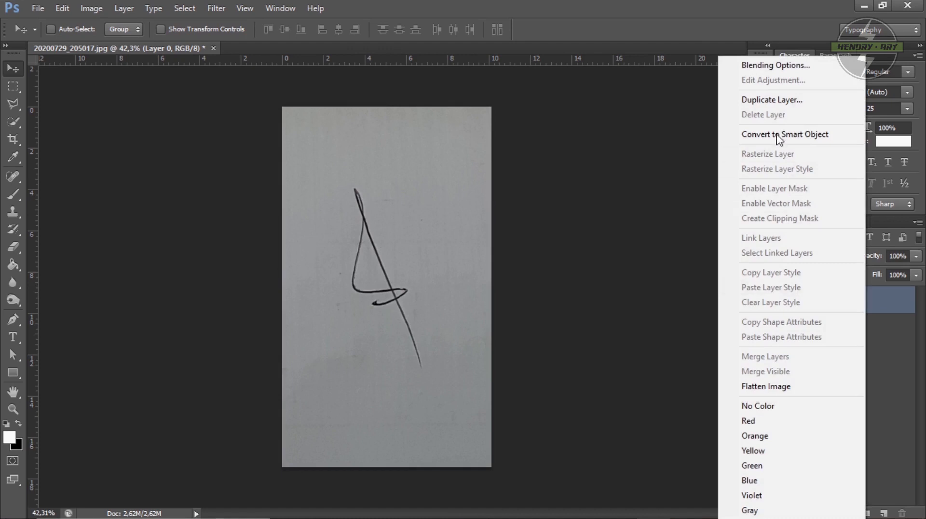
left_click(767, 100)
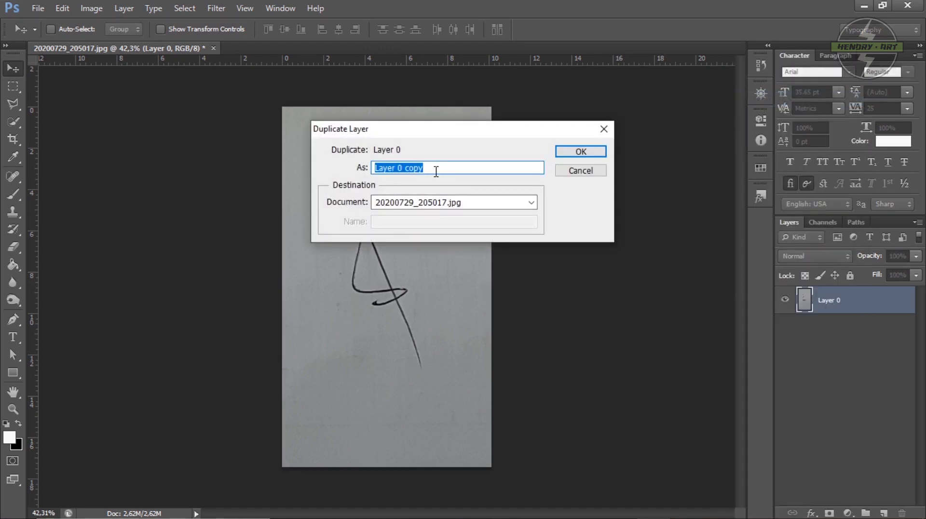
left_click(436, 172)
type("1")
key("Return")
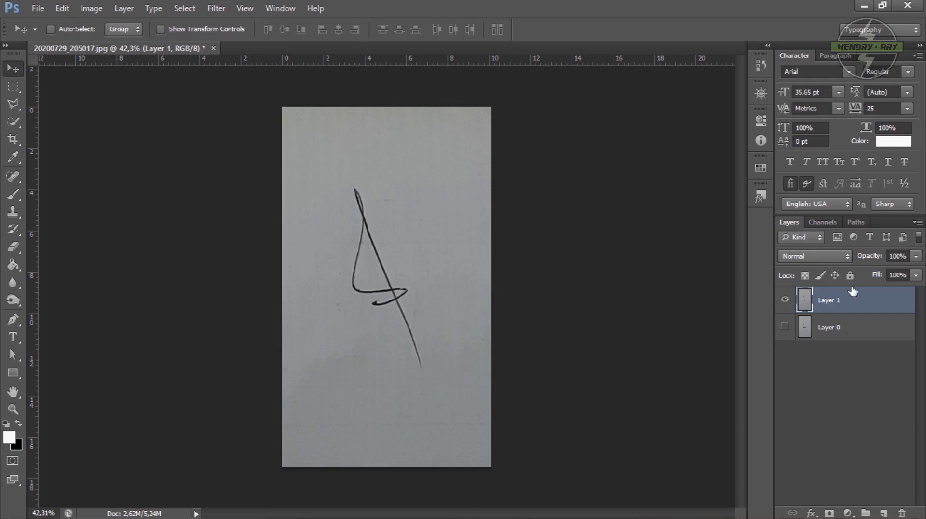
Select the paper surrounding the signature on Layer 1 with the Magic Wand at tolerance 32 and delete it
scroll(356, 268, "up", 3)
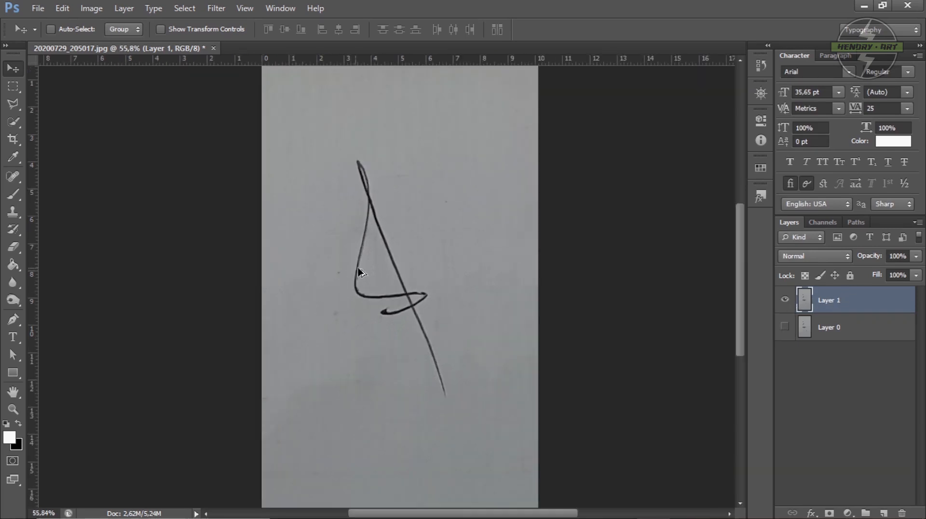
scroll(365, 267, "down", 3)
scroll(365, 266, "up", 1)
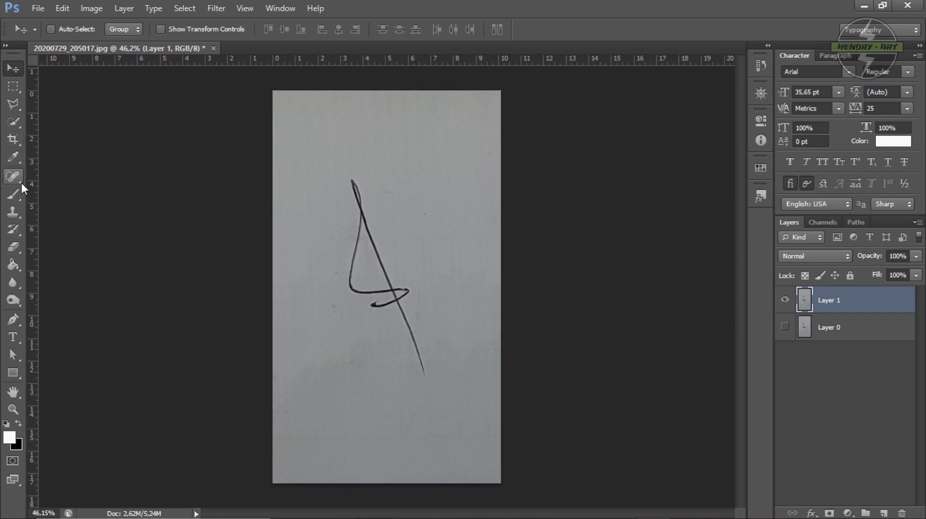
left_click(13, 122)
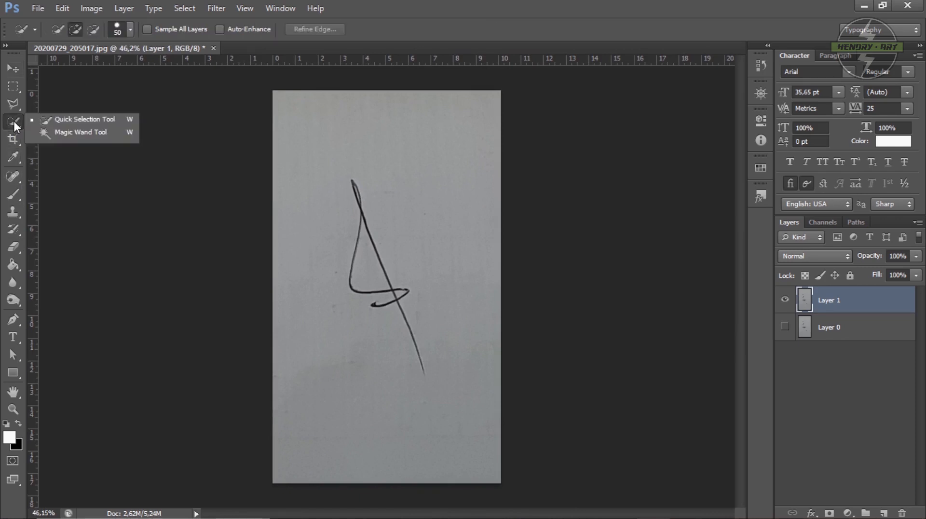
left_click(65, 132)
scroll(395, 189, "up", 1)
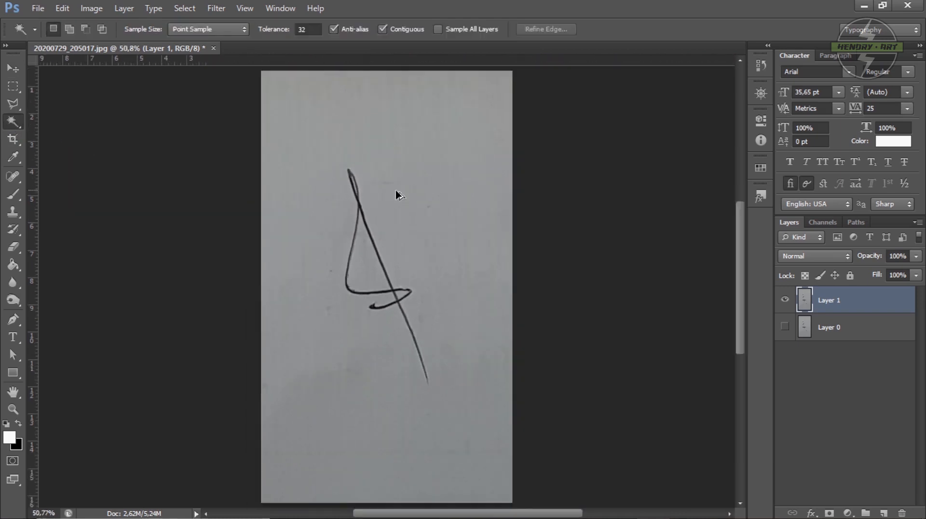
scroll(396, 189, "down", 2)
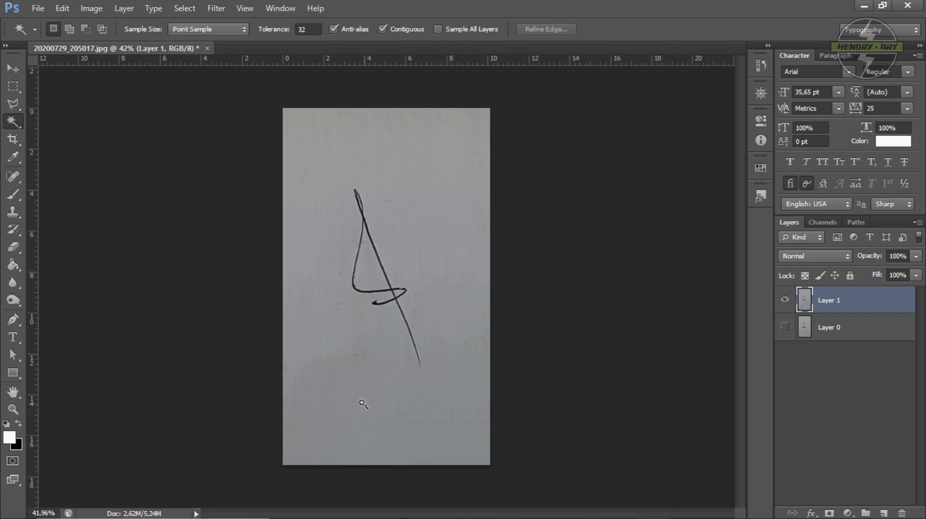
left_click(409, 181)
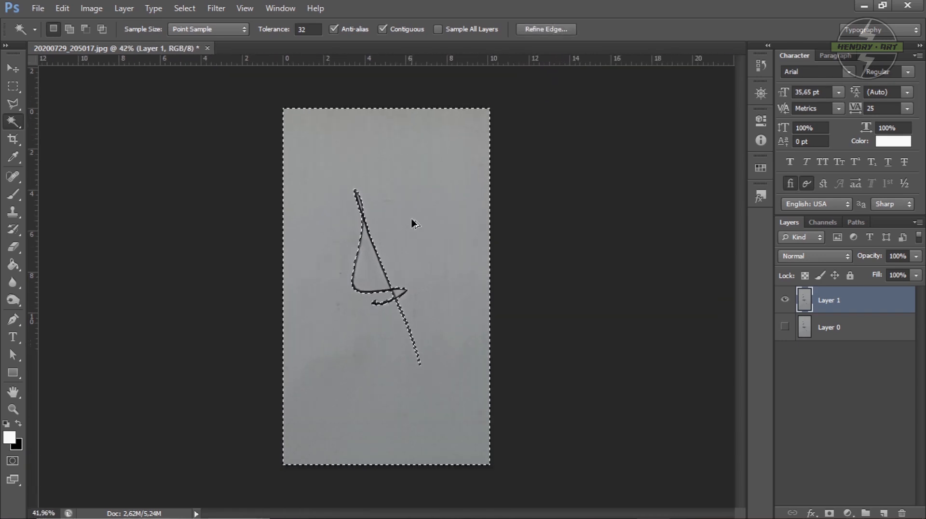
scroll(413, 223, "up", 1)
scroll(412, 223, "down", 1)
scroll(412, 224, "up", 1)
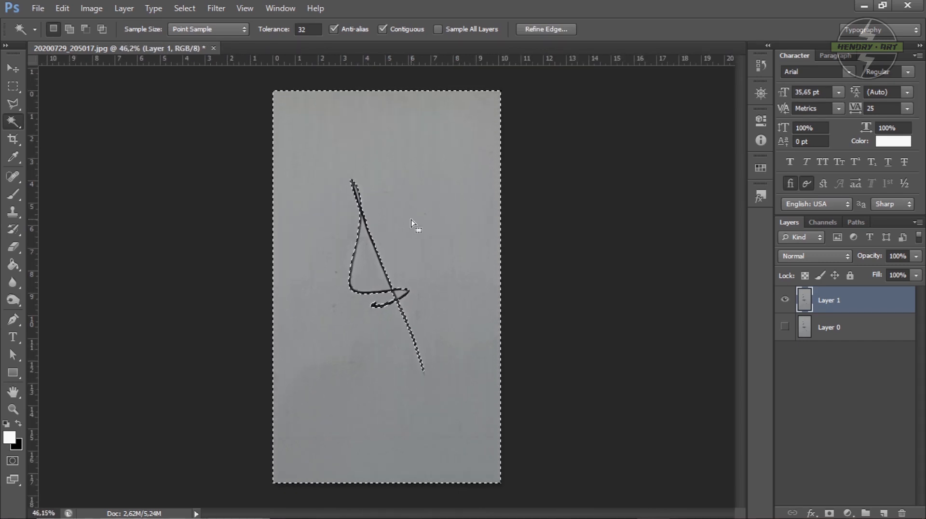
scroll(410, 221, "down", 1)
scroll(414, 223, "up", 1)
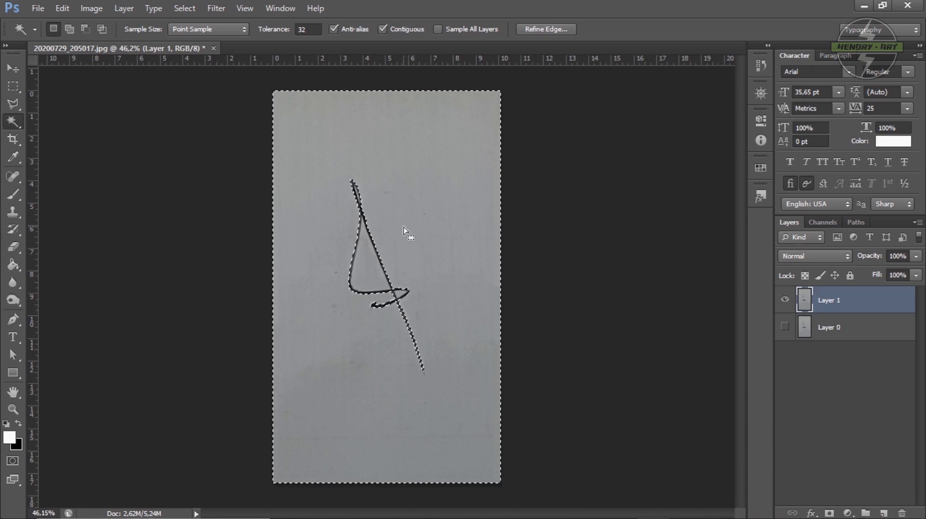
key("Delete")
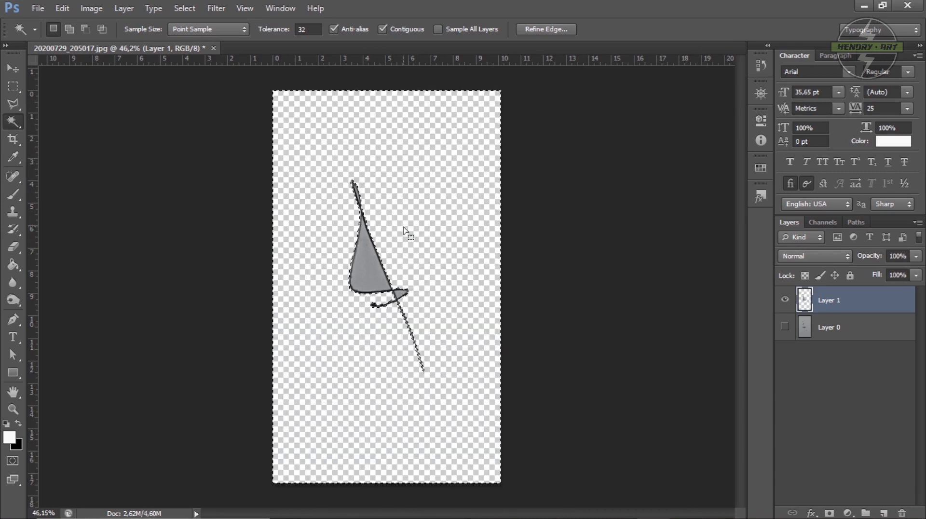
Select and delete the grey paper area enclosed by the signature's large triangular loop
scroll(387, 241, "up", 3)
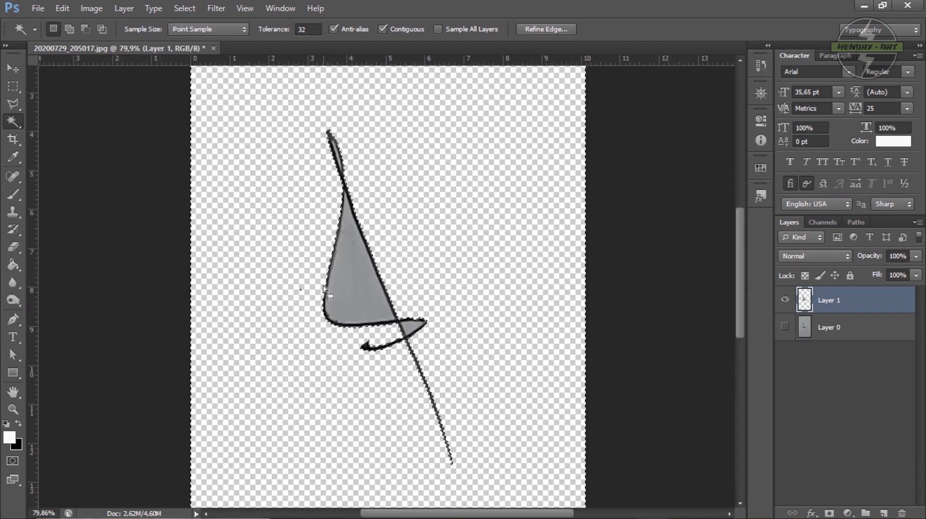
left_click(355, 284)
key("Delete")
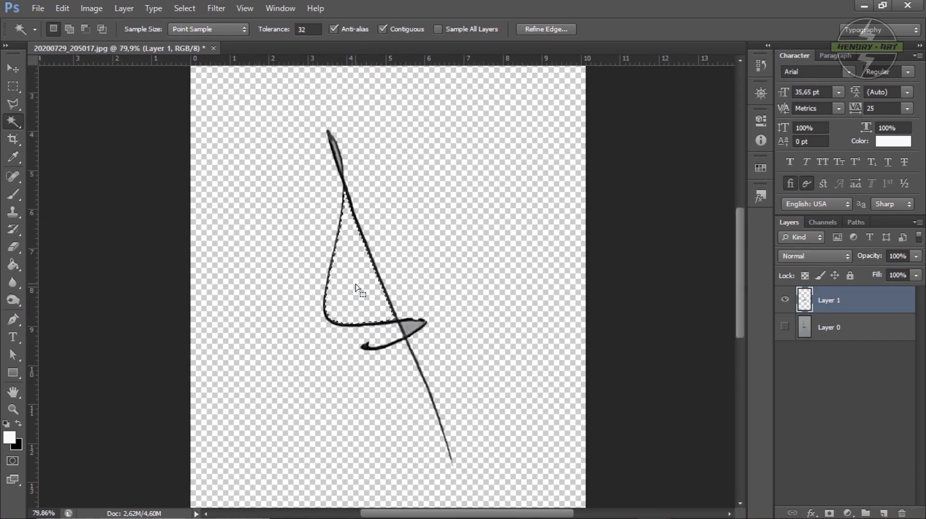
Remove the remaining paper inside the small triangular loop at the signature's lower right crossing
scroll(355, 283, "up", 5)
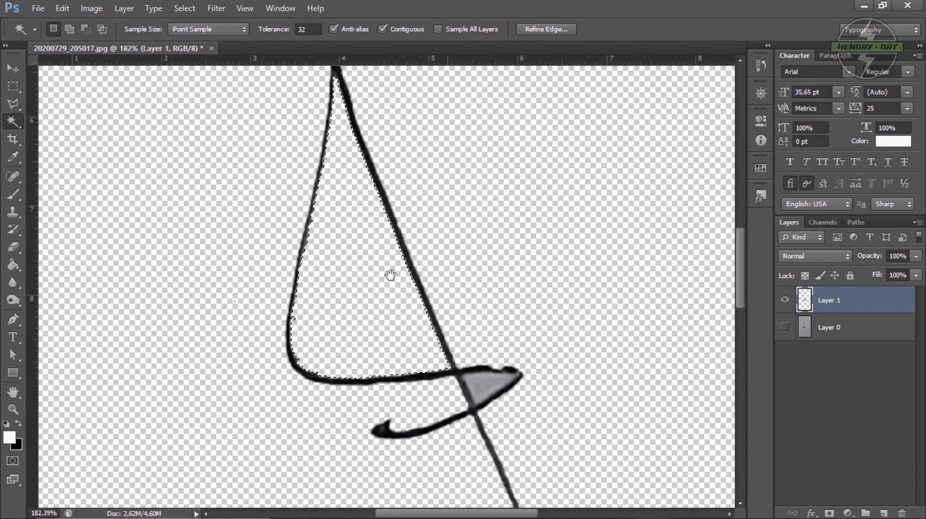
left_click_drag(447, 332, 390, 275)
scroll(394, 281, "up", 3)
left_click(441, 343)
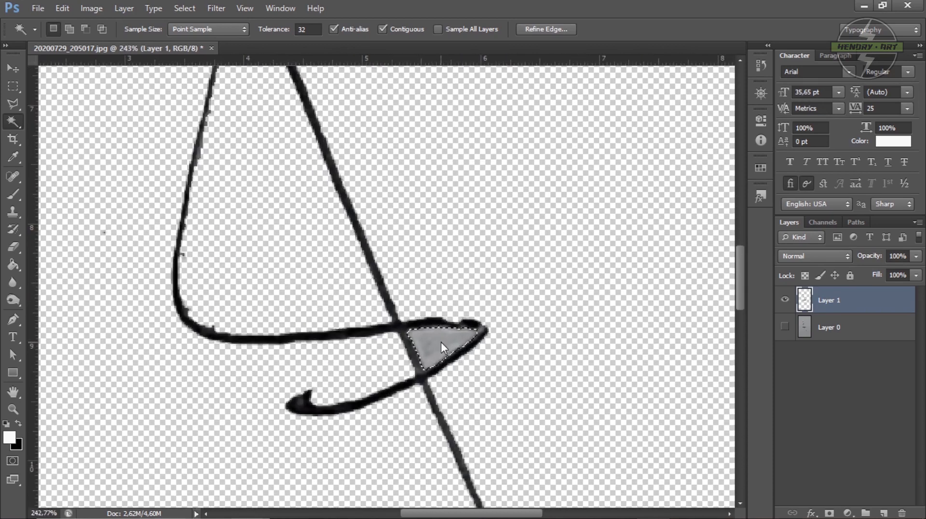
key("Delete")
Examine the signature strokes up close, from the small lower loop up to the narrow loop at the tip, for leftover paper
scroll(441, 342, "up", 1)
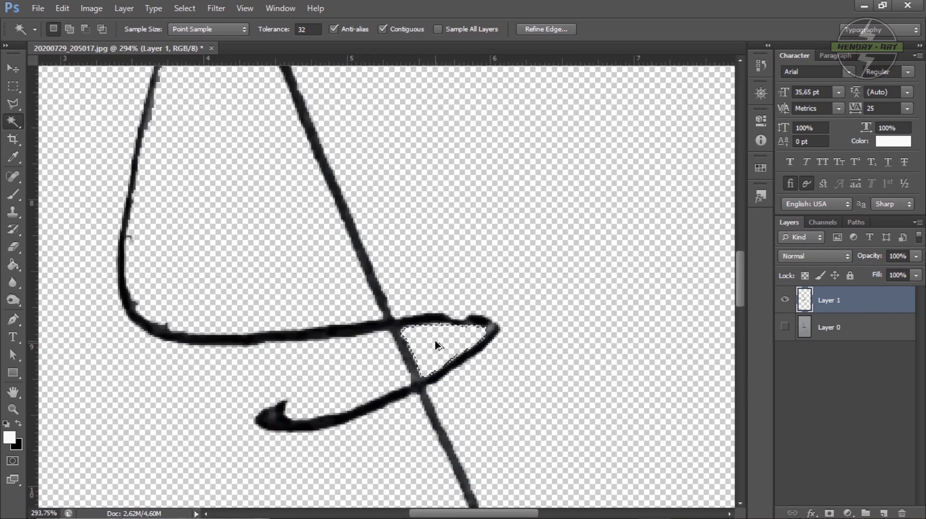
scroll(437, 345, "up", 2)
left_click_drag(470, 306, 480, 250)
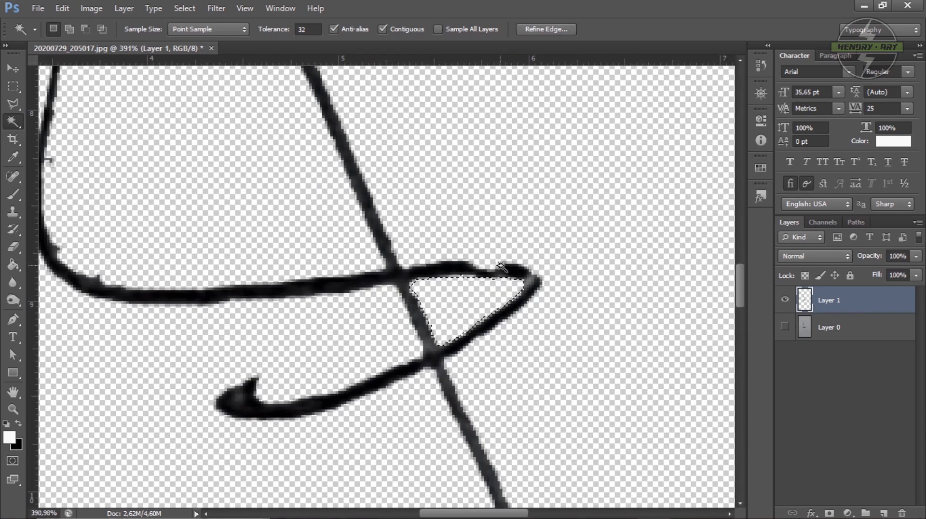
scroll(470, 278, "down", 1)
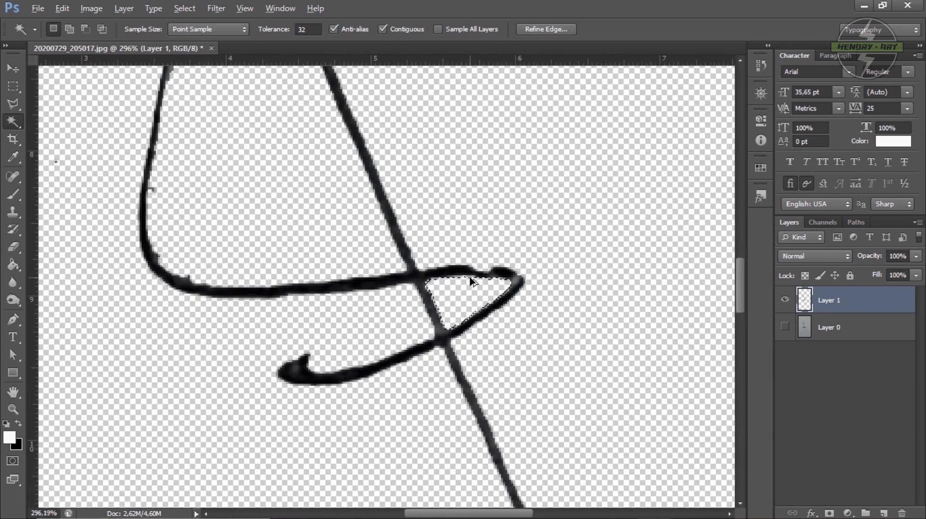
scroll(470, 281, "down", 2)
scroll(470, 282, "up", 3)
left_click_drag(458, 270, 500, 337)
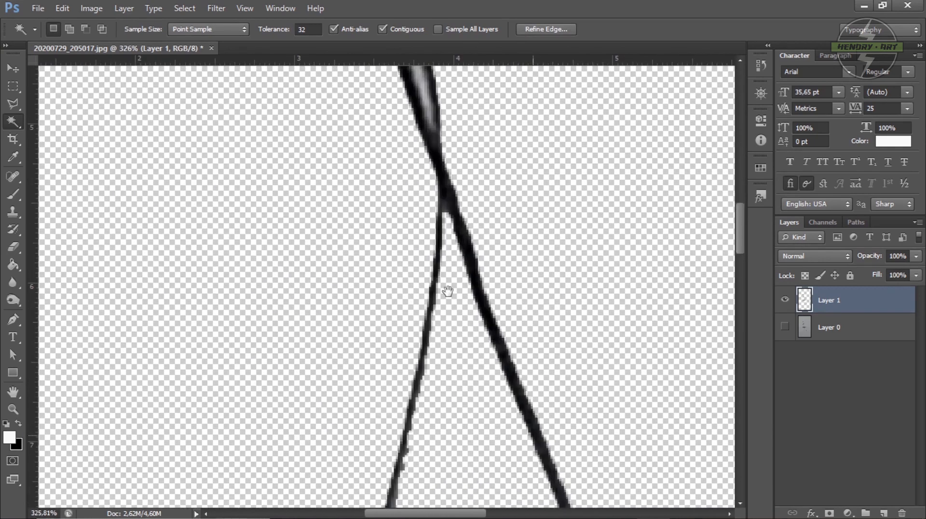
left_click_drag(448, 291, 460, 337)
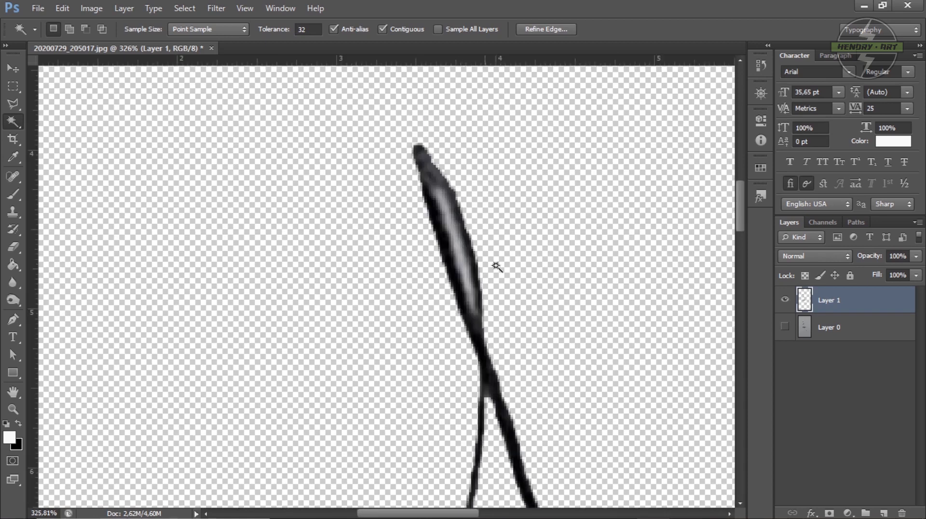
Select and delete the grey paper inside the narrow loop at the signature's upper tip, and clear the selection
left_click(461, 258)
key("alt+BackSpace")
key("ctrl+d")
scroll(427, 245, "down", 8)
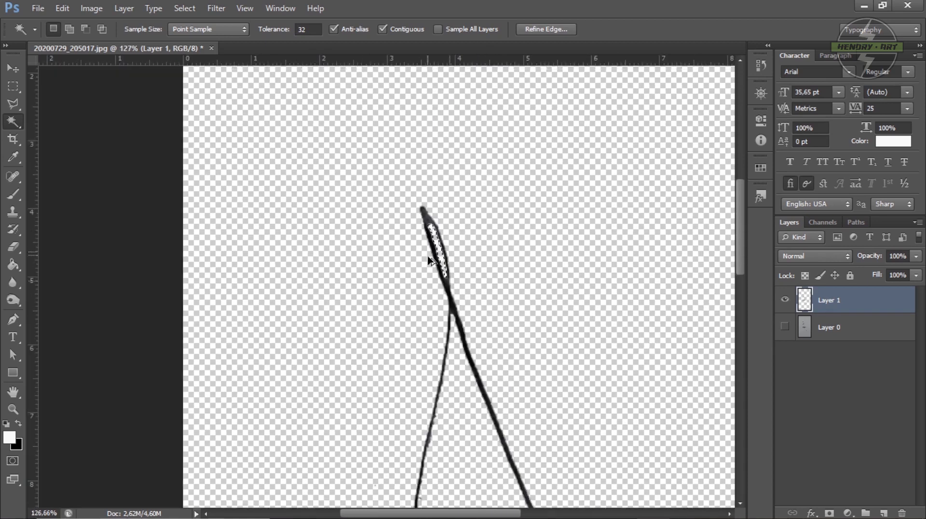
scroll(485, 331, "up", 1)
left_click_drag(485, 326, 453, 283)
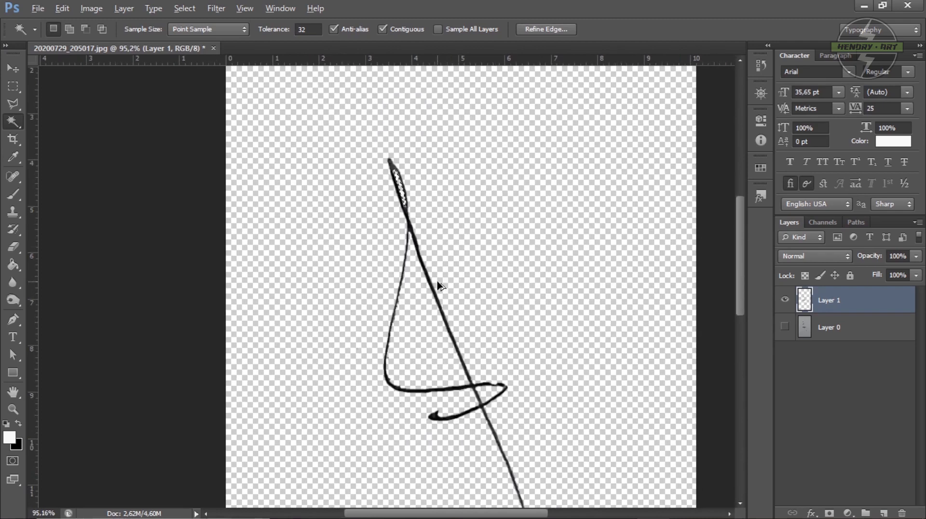
scroll(440, 286, "down", 2)
scroll(433, 288, "up", 1)
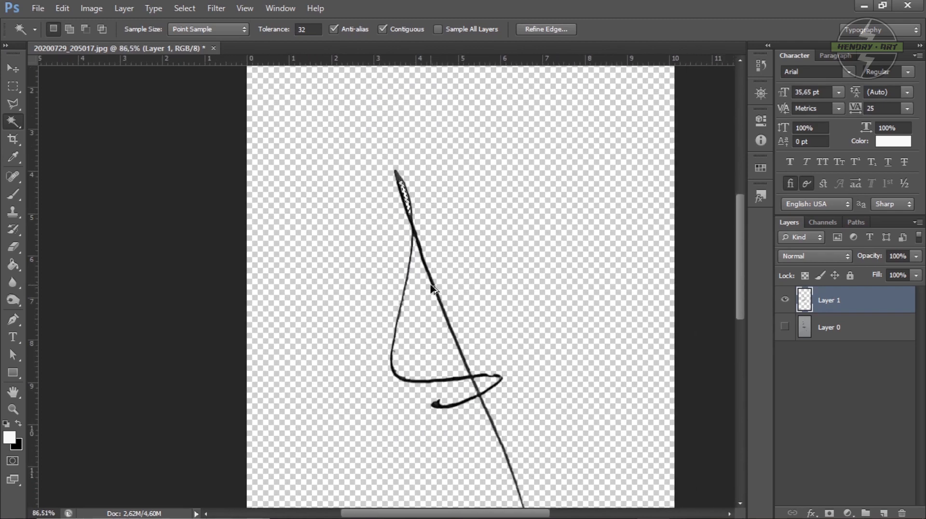
scroll(433, 288, "up", 1)
scroll(433, 288, "down", 2)
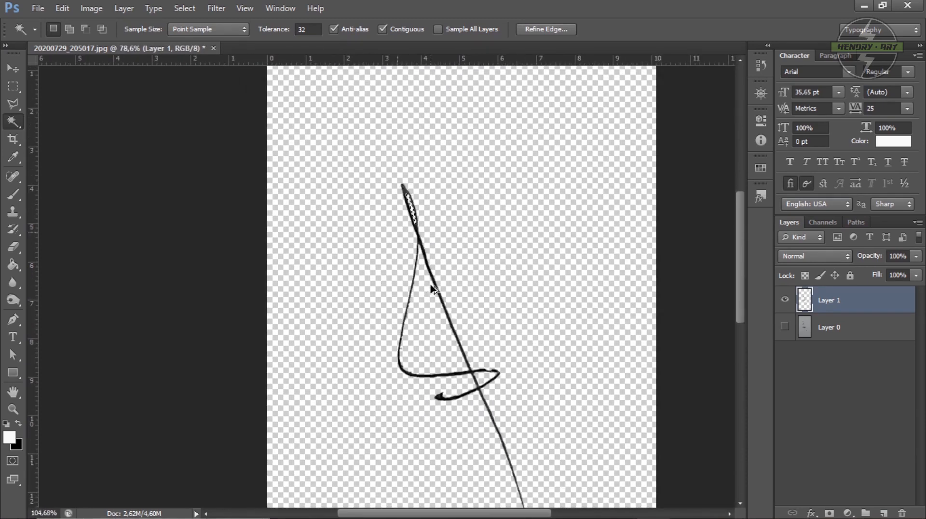
Examine the signature's lower strokes up close for ragged edges, gaps and thinned spots around the small triangular loop
scroll(432, 290, "up", 8)
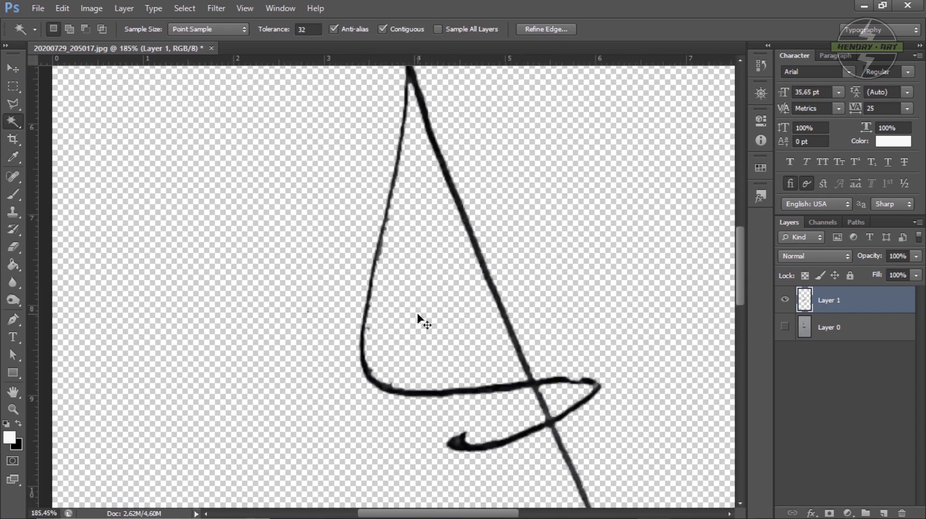
scroll(418, 315, "up", 2)
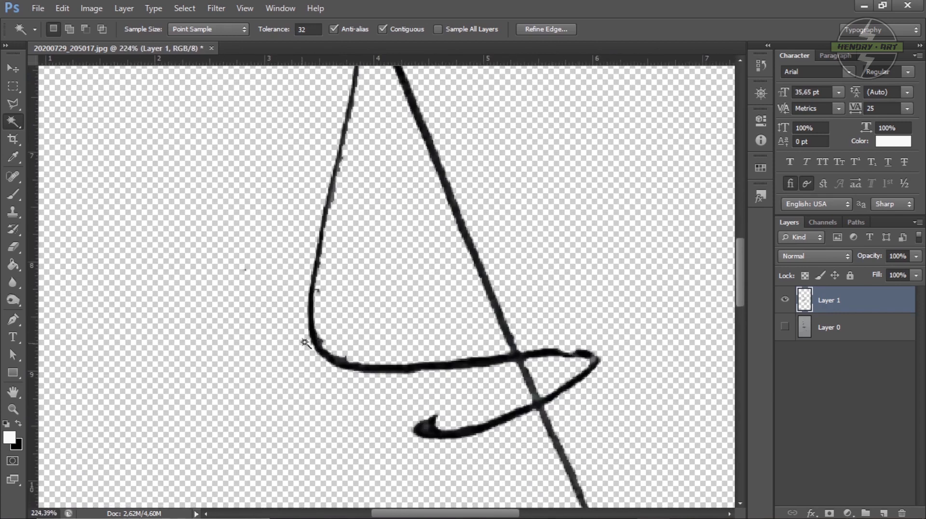
scroll(480, 302, "down", 1)
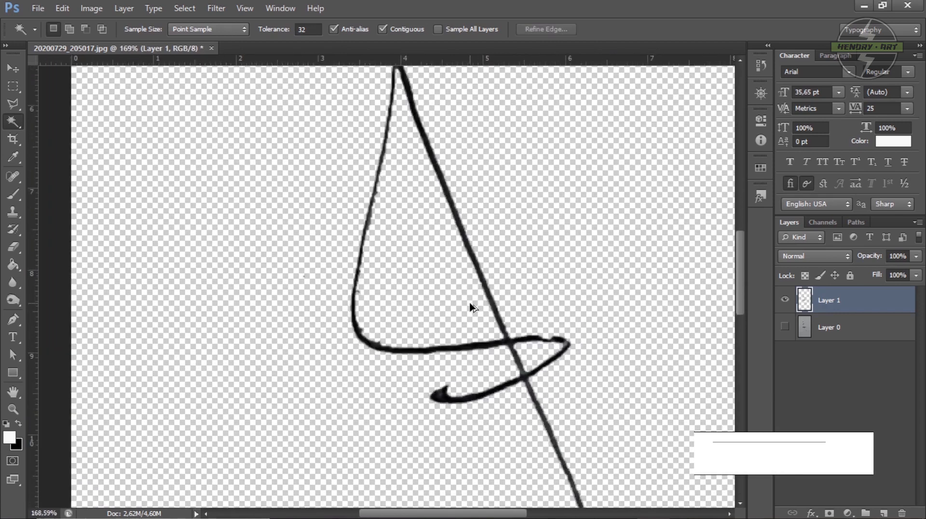
scroll(471, 308, "up", 2)
scroll(499, 307, "up", 4)
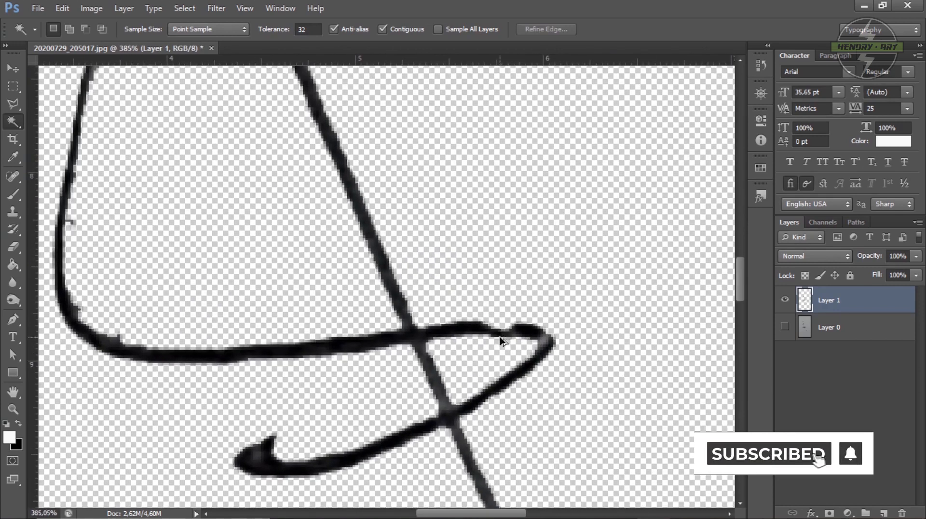
scroll(500, 336, "up", 1)
left_click_drag(500, 337, 553, 295)
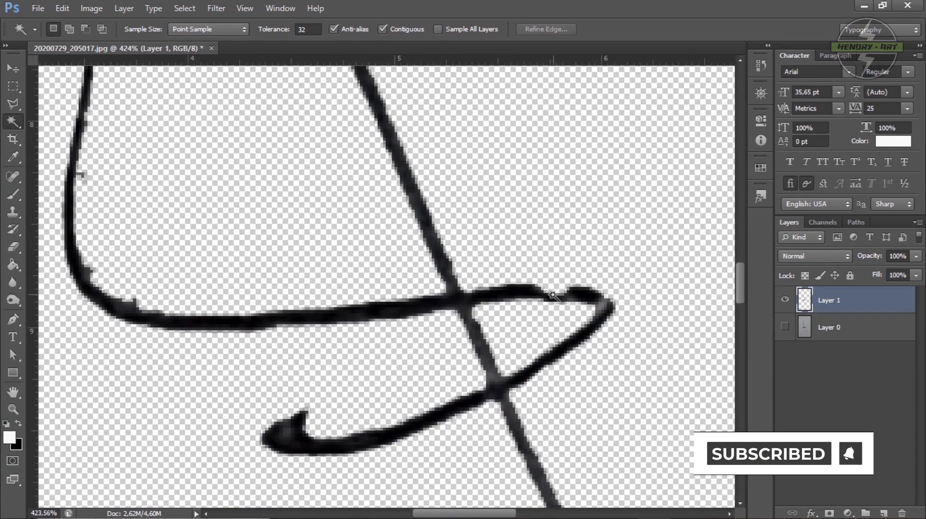
scroll(552, 295, "down", 1)
scroll(554, 297, "down", 1)
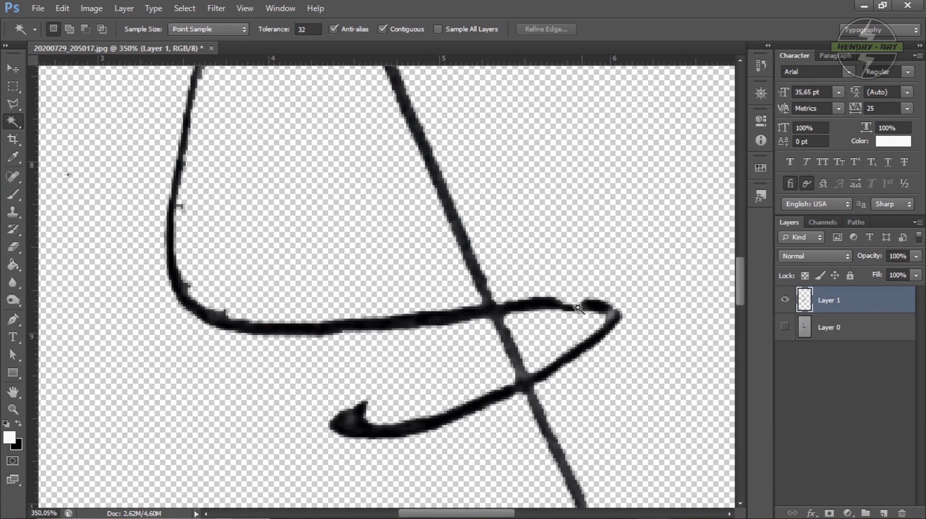
Set up the Brush tool with a hard round 3 px tip for retouching the dented top edge of the small triangular loop
left_click(13, 193)
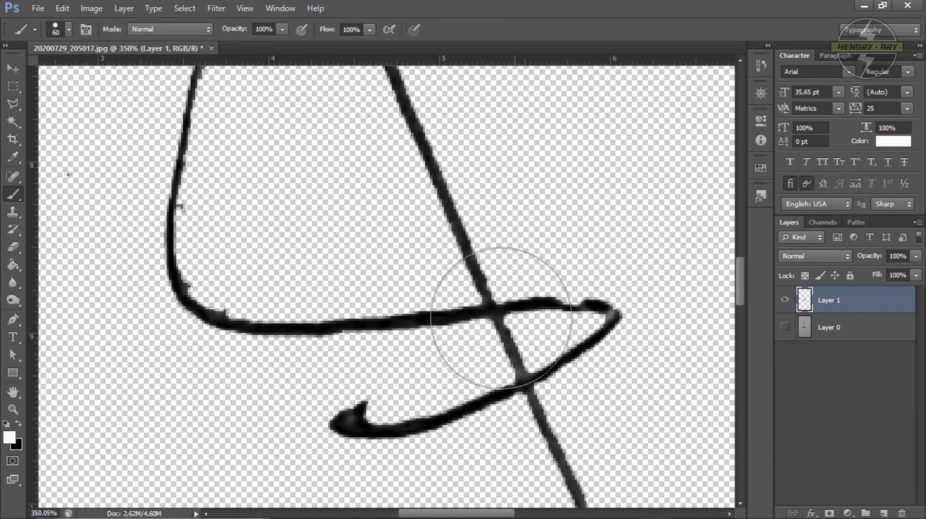
right_click(532, 250)
left_click_drag(582, 285, 548, 285)
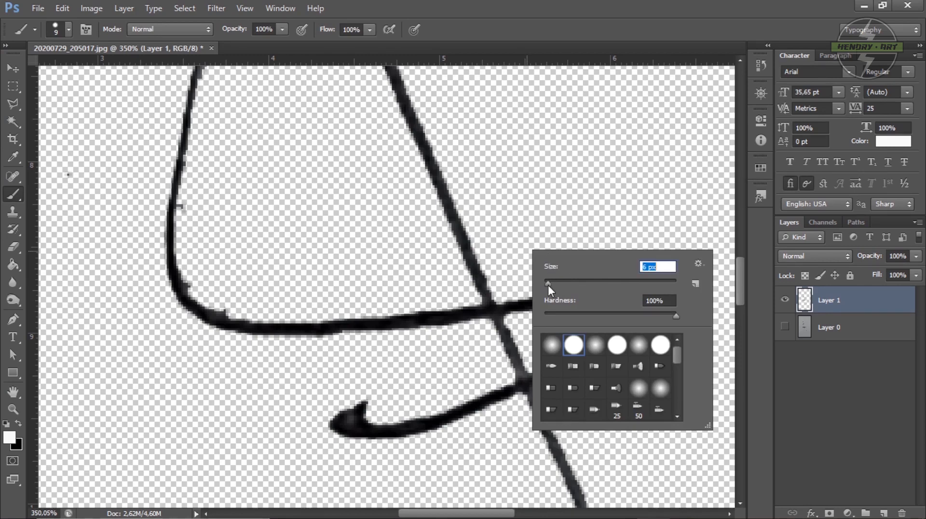
left_click(581, 178)
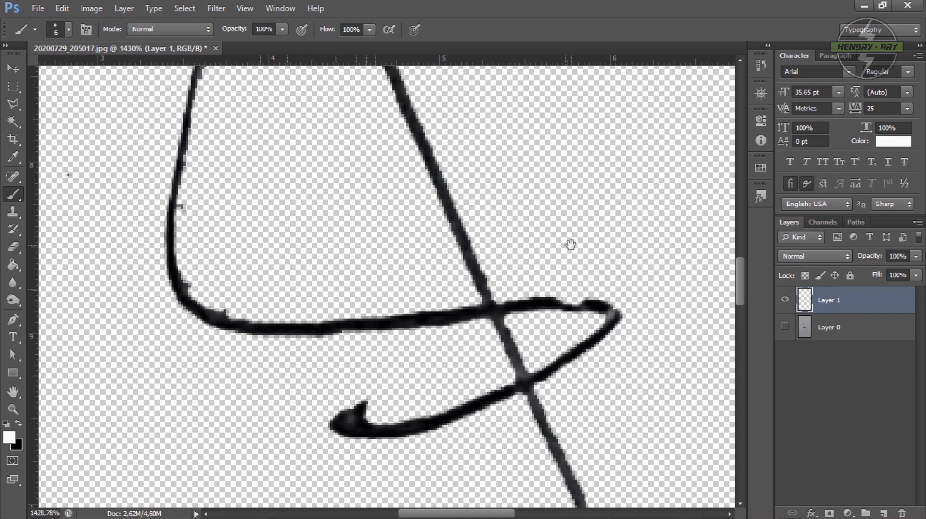
scroll(568, 244, "up", 6)
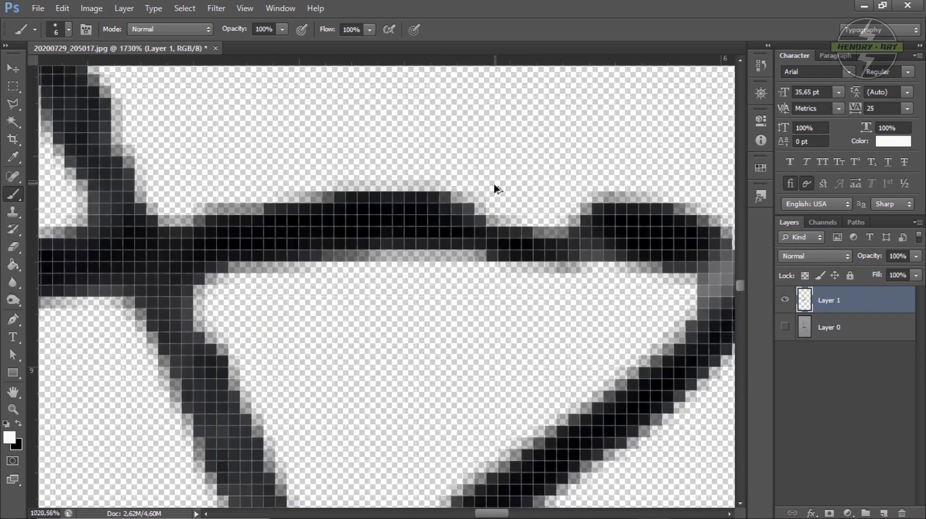
scroll(494, 188, "down", 3)
scroll(512, 216, "down", 1)
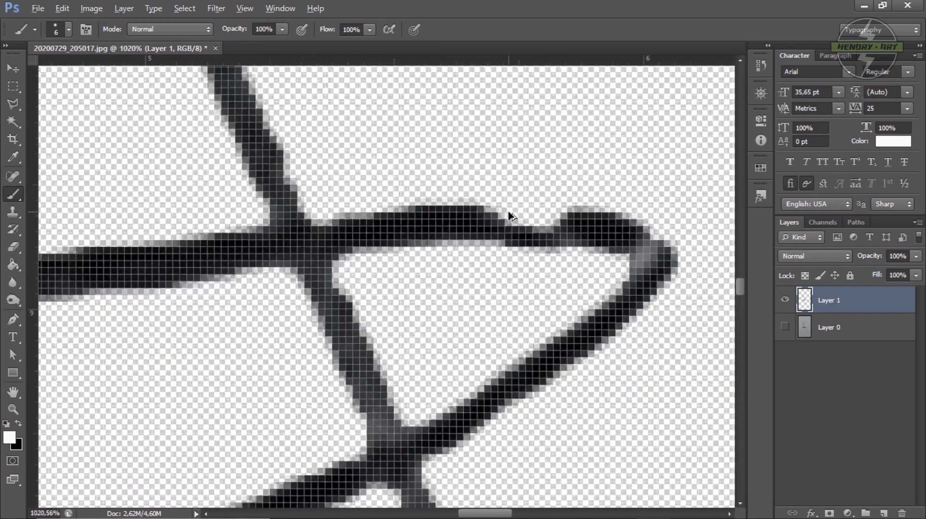
key("bracketleft")
key("bracketleft")
key("bracketleft")
key("bracketleft")
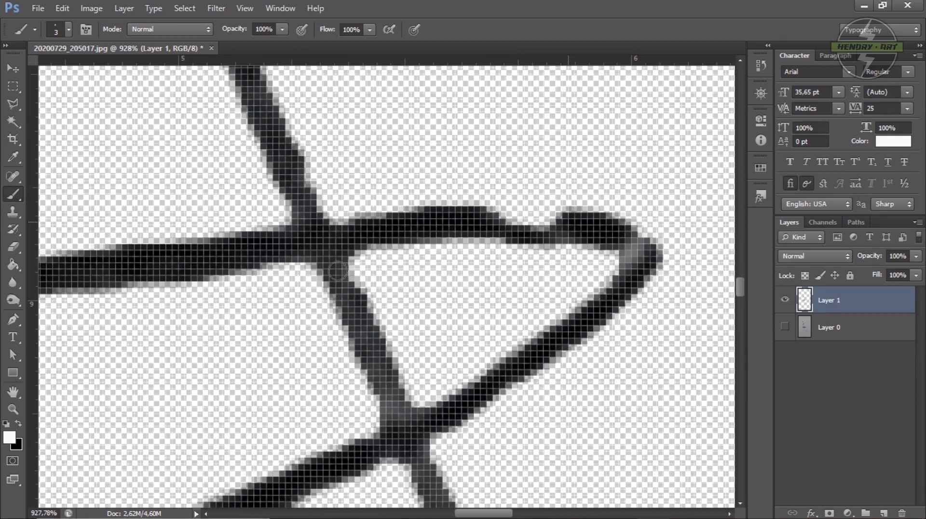
Make black the foreground colour and paint over the dent and the faded grey corner of the small triangular loop
left_click_drag(572, 219, 505, 218)
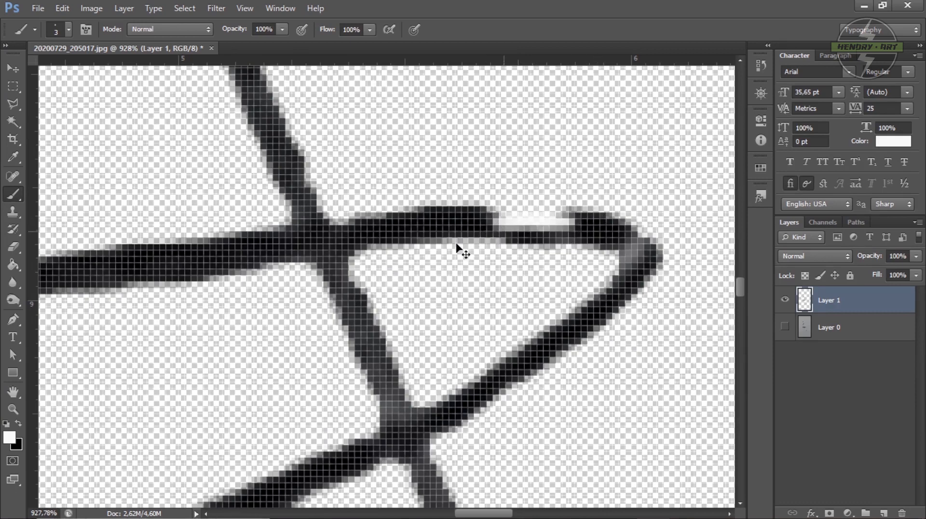
key("ctrl+z")
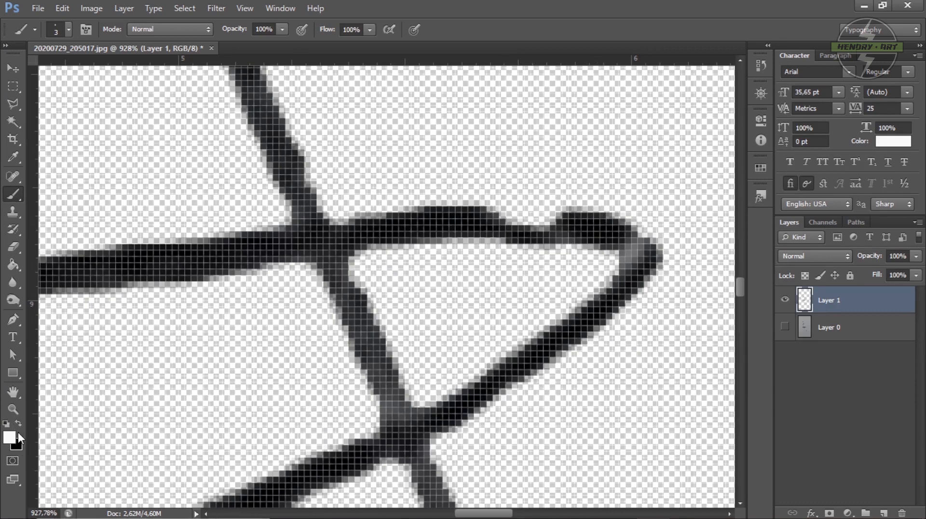
left_click(18, 422)
mouse_move(548, 222)
left_mouse_down()
mouse_move(499, 221)
mouse_move(560, 224)
mouse_move(491, 215)
mouse_move(584, 230)
mouse_move(631, 279)
left_mouse_up()
scroll(475, 233, "right", 1)
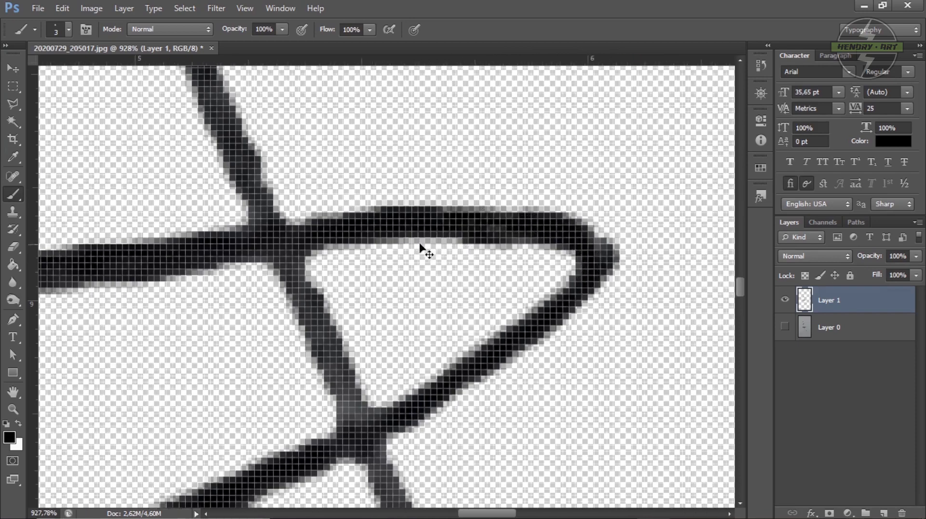
Inspect the lower stroke from the crossing across to the curved corner of the large loop for leftover specks and bumps
scroll(418, 243, "down", 4)
mouse_move(199, 240)
left_mouse_down()
mouse_move(407, 271)
mouse_move(306, 184)
left_mouse_up()
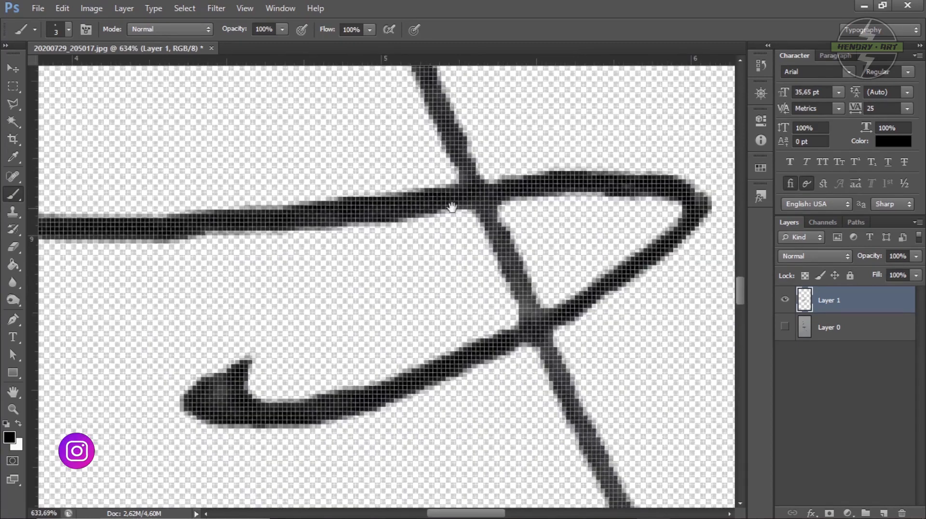
left_click_drag(504, 249, 529, 310)
left_click_drag(303, 198, 463, 302)
left_click_drag(258, 195, 373, 240)
left_click_drag(252, 180, 431, 236)
scroll(281, 197, "down", 1)
scroll(262, 219, "up", 3)
left_click_drag(154, 169, 172, 177)
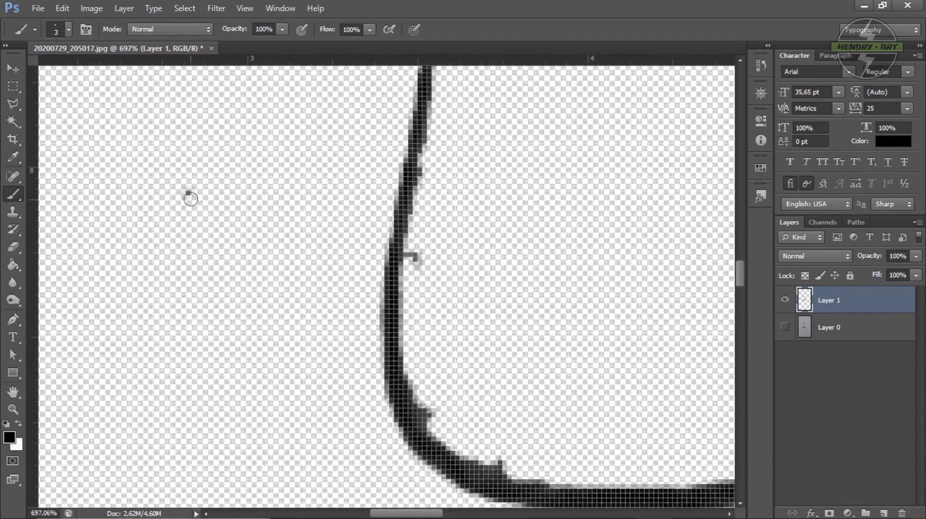
mouse_move(376, 249)
left_mouse_down()
mouse_move(408, 248)
mouse_move(341, 209)
mouse_move(351, 212)
left_mouse_up()
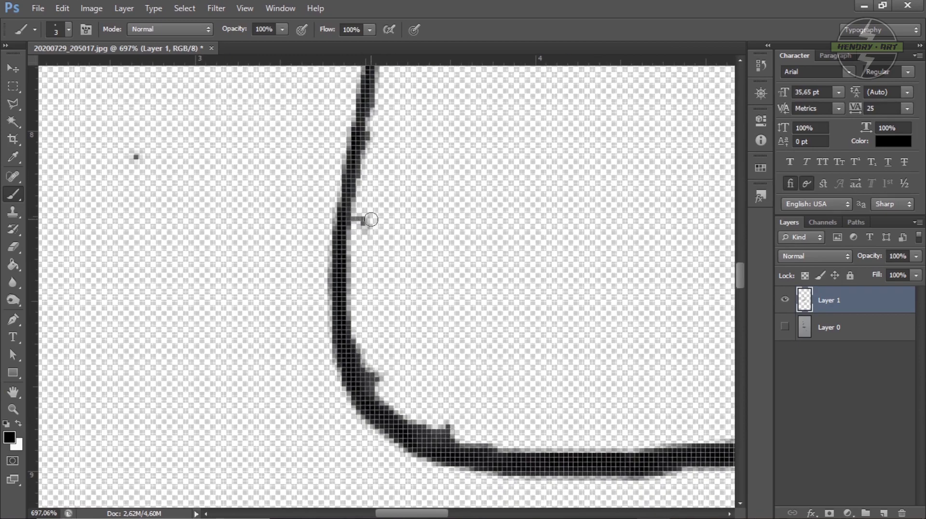
left_click_drag(312, 237, 295, 237)
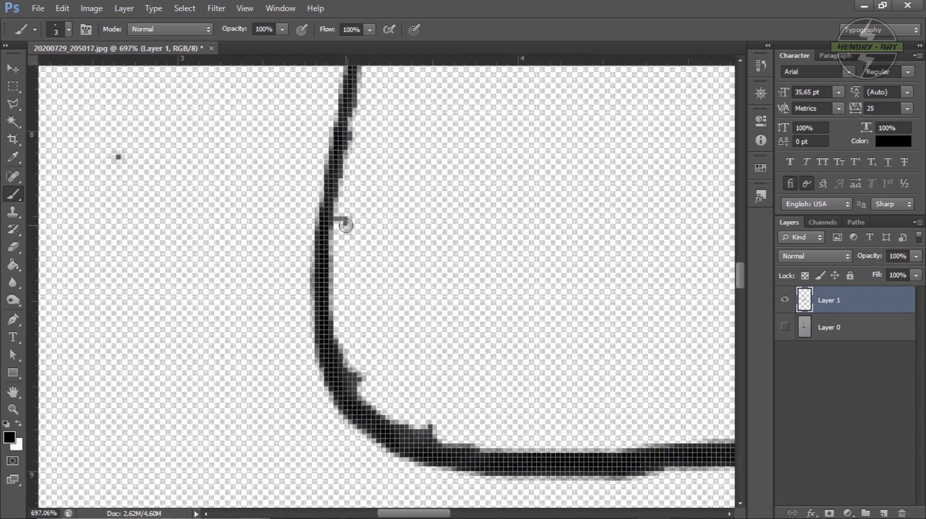
Erase the stray spur and ragged bumps along the inside of the large loop's curved lower corner with a 5 px Eraser
left_click(16, 248)
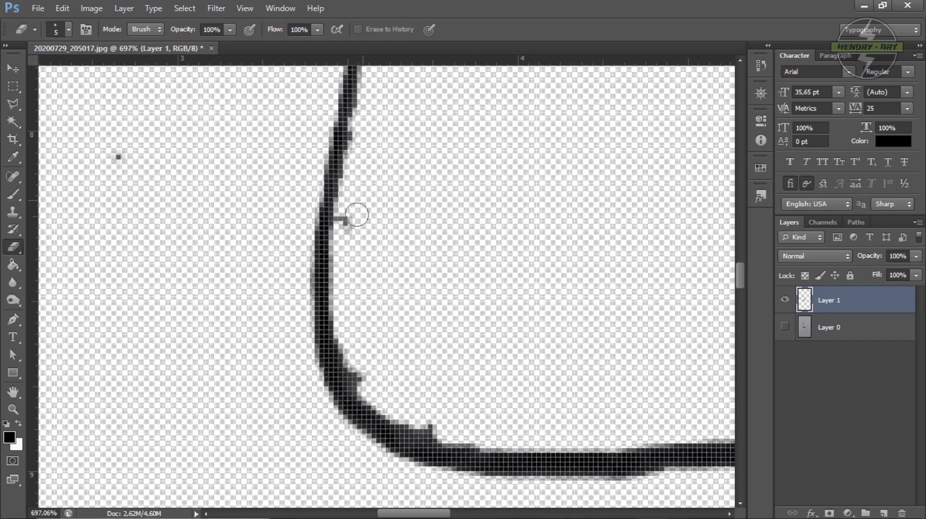
left_click_drag(352, 213, 351, 207)
mouse_move(356, 345)
left_mouse_down()
mouse_move(367, 381)
mouse_move(441, 427)
left_mouse_up()
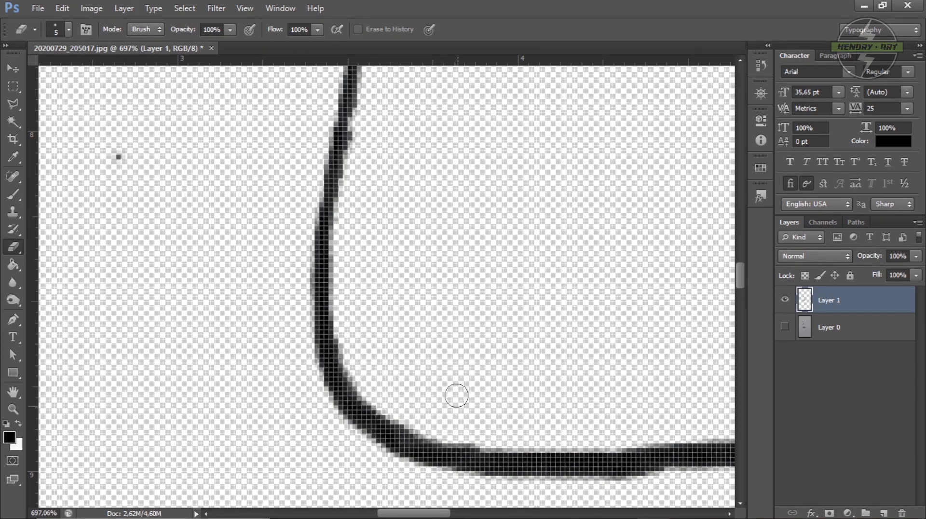
Erase the grey fringe and small bumps along the inner edge of the large loop's thin stroke
left_click_drag(404, 157, 352, 294)
left_click_drag(362, 135, 357, 253)
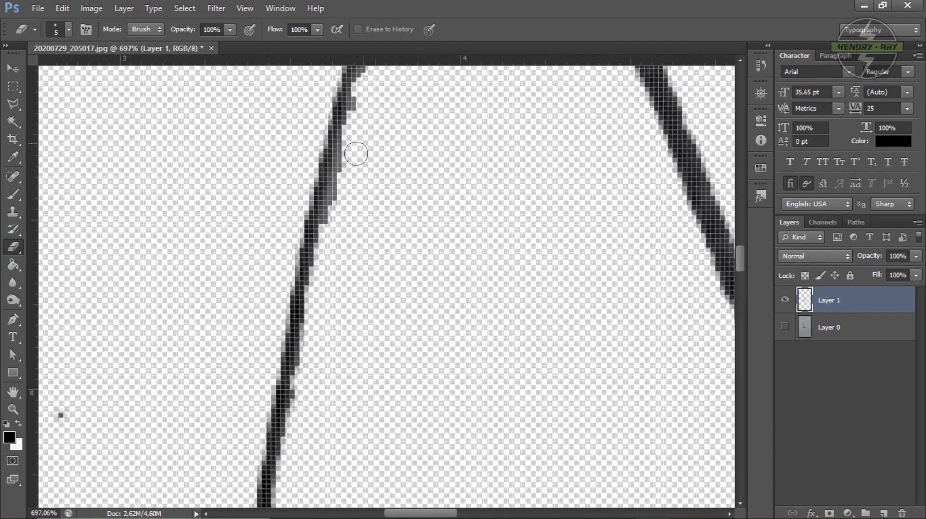
left_click_drag(356, 153, 337, 232)
left_click_drag(382, 145, 345, 275)
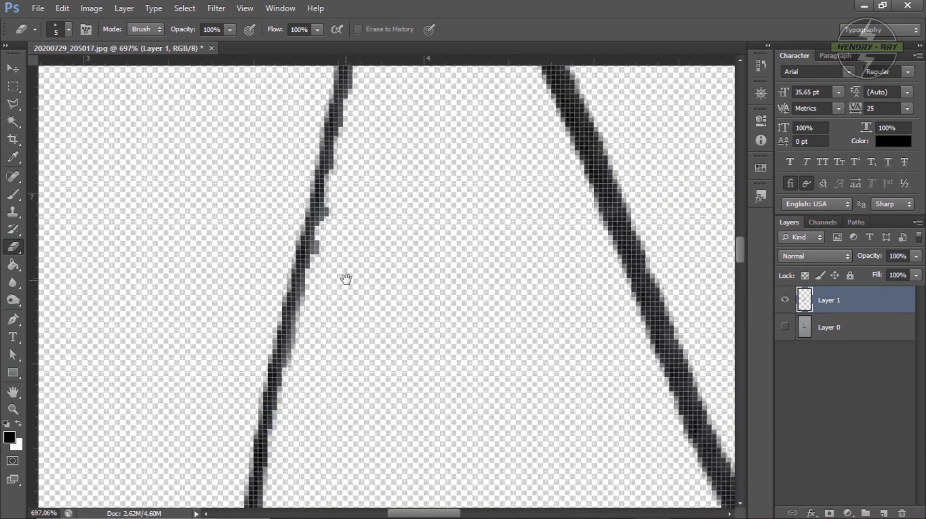
mouse_move(338, 219)
left_mouse_down()
mouse_move(327, 267)
mouse_move(340, 212)
left_mouse_up()
left_click_drag(378, 158, 333, 347)
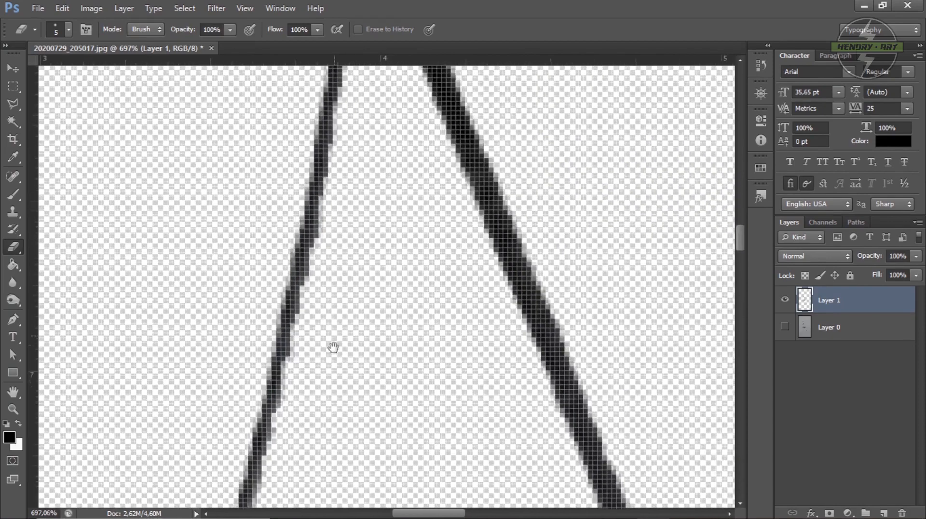
Try to erase the grey patch at the fork where the thin and thick strokes meet with a 4 px Eraser
left_click_drag(344, 212, 294, 482)
left_click_drag(305, 195, 442, 220)
scroll(387, 263, "up", 2)
scroll(439, 254, "up", 1)
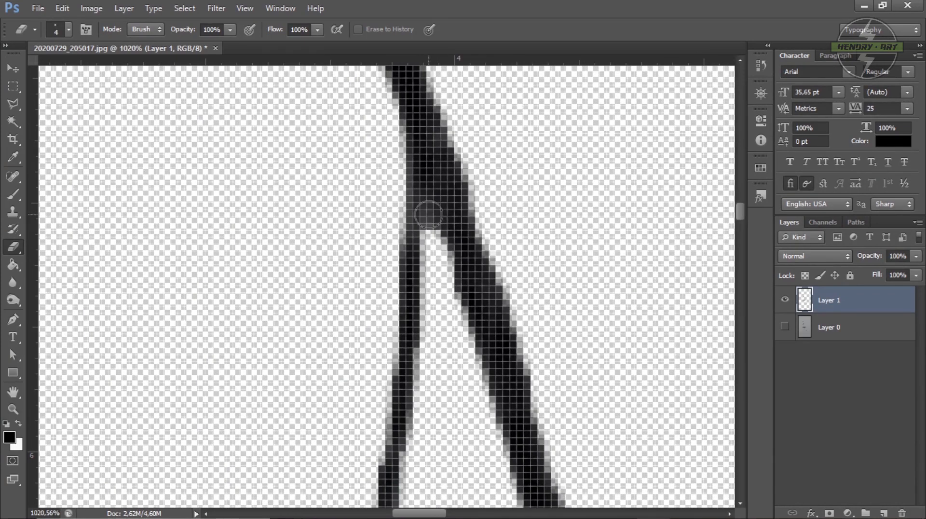
mouse_move(428, 215)
left_mouse_down()
mouse_move(439, 250)
mouse_move(430, 218)
left_mouse_up()
key("ctrl+z")
Draw a closed Pen tool path around the grey patch and the gap below it at the fork of the thin and thick strokes
left_click(11, 319)
scroll(447, 232, "up", 1)
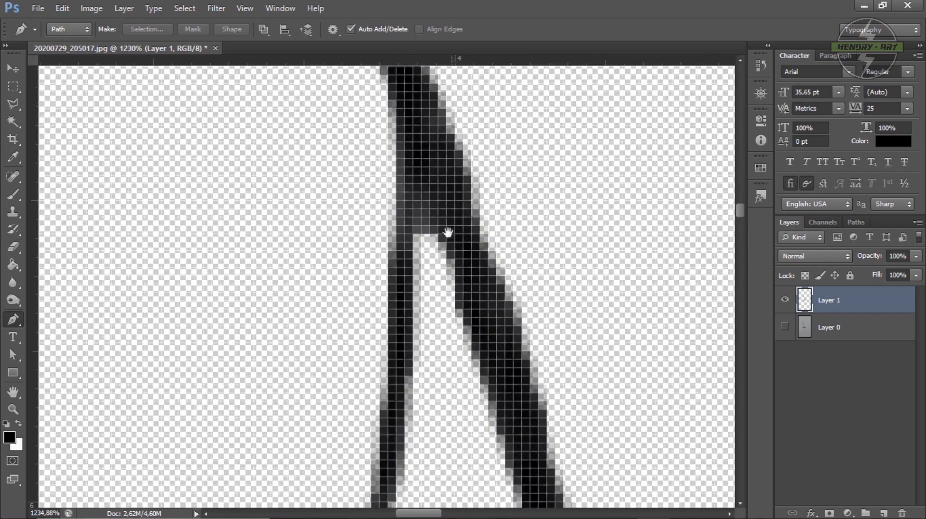
left_click_drag(448, 232, 440, 237)
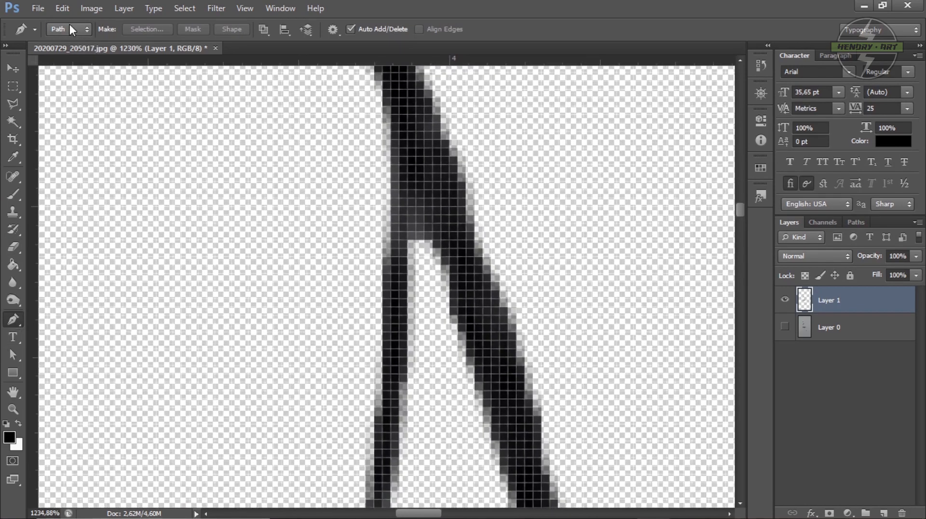
left_click(416, 182)
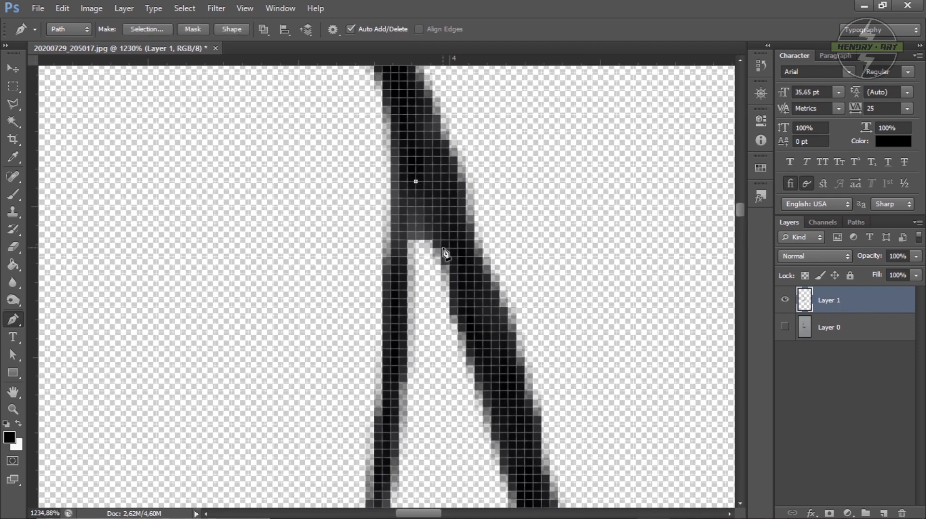
left_click(450, 298)
left_click(457, 299)
left_click(416, 182)
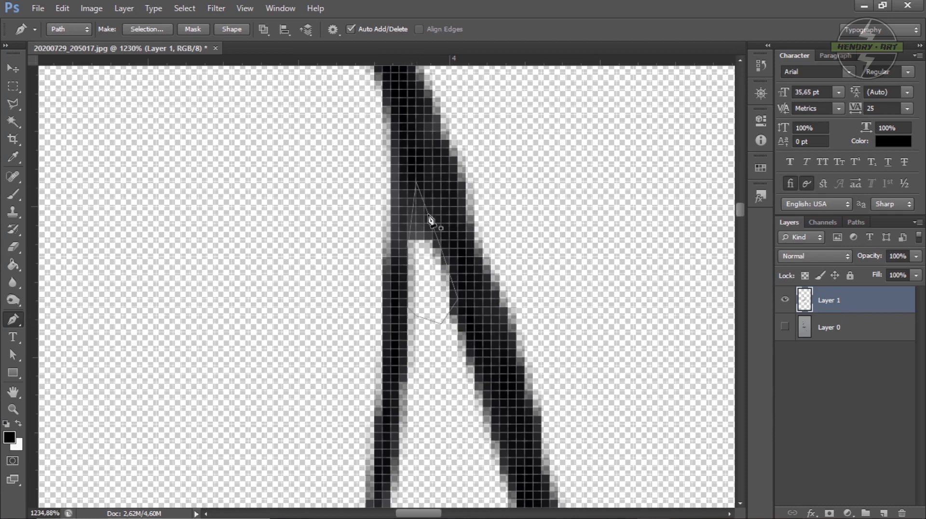
Convert the path to a new selection with a 0 px feather, clear its contents on Layer 1 and deselect
right_click(428, 244)
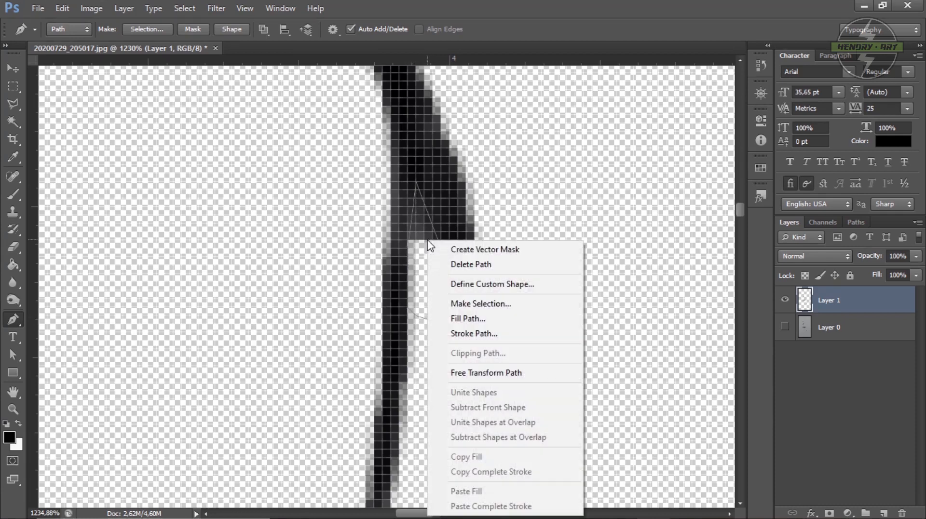
left_click(461, 304)
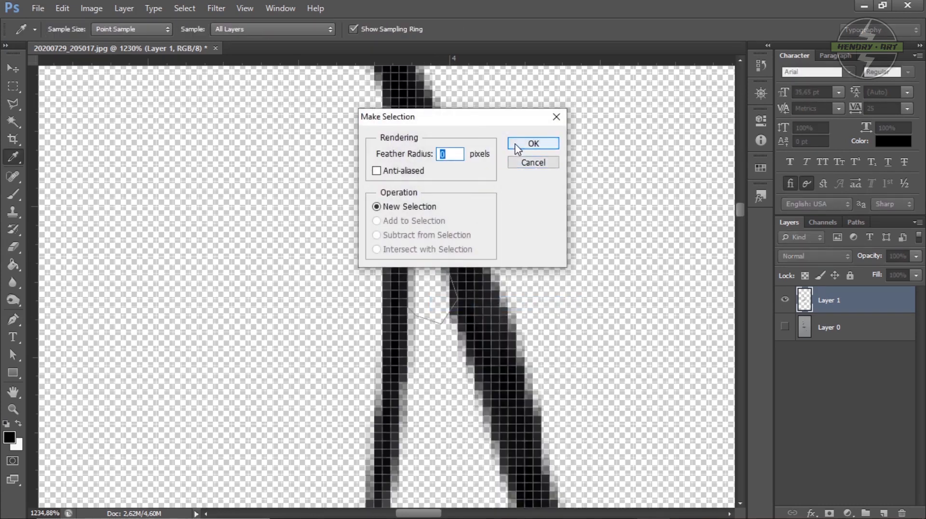
left_click(527, 145)
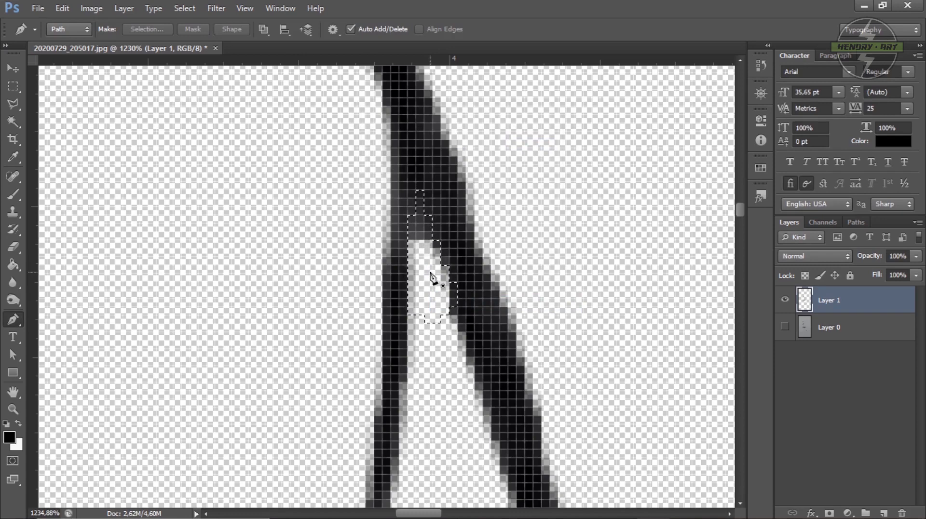
key("ctrl+BackSpace")
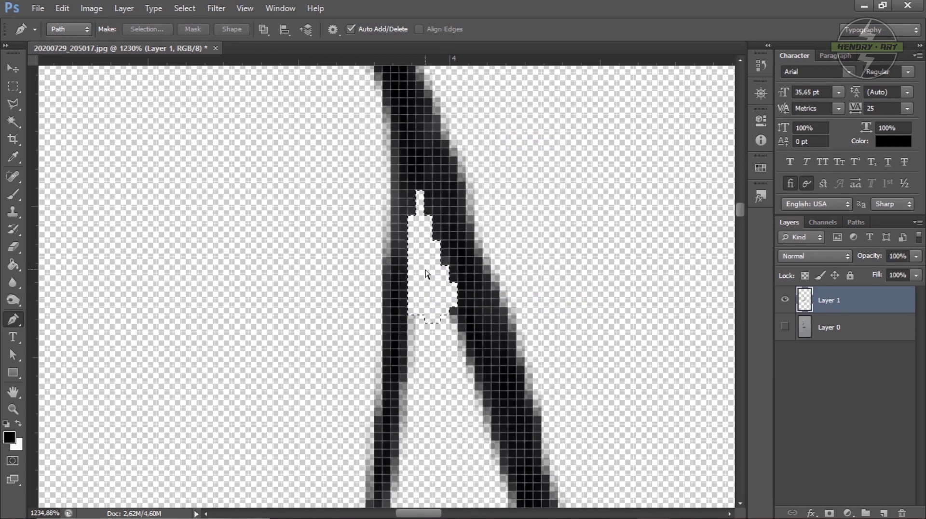
key("ctrl+d")
Erase the leftover bump on the thick stroke's inner edge below the fork with a 1 px Eraser
scroll(429, 274, "down", 8)
scroll(448, 279, "up", 8)
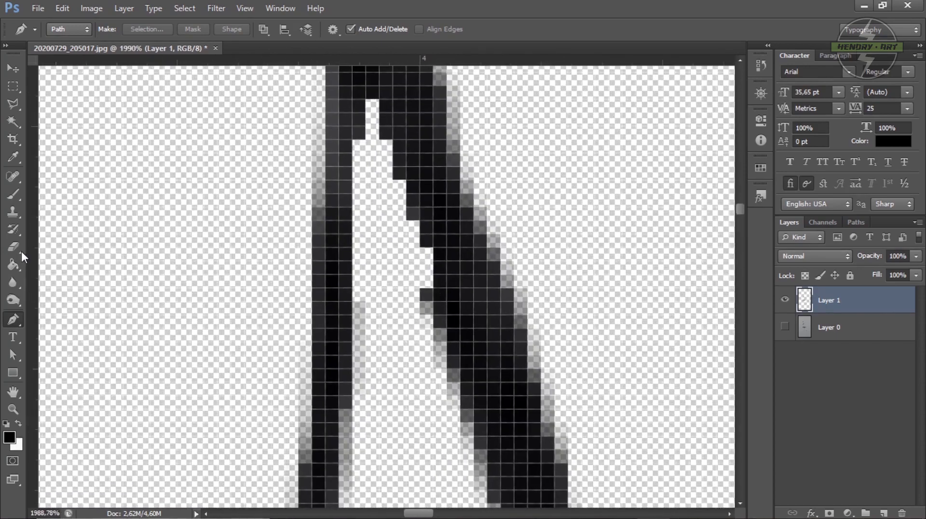
left_click(15, 247)
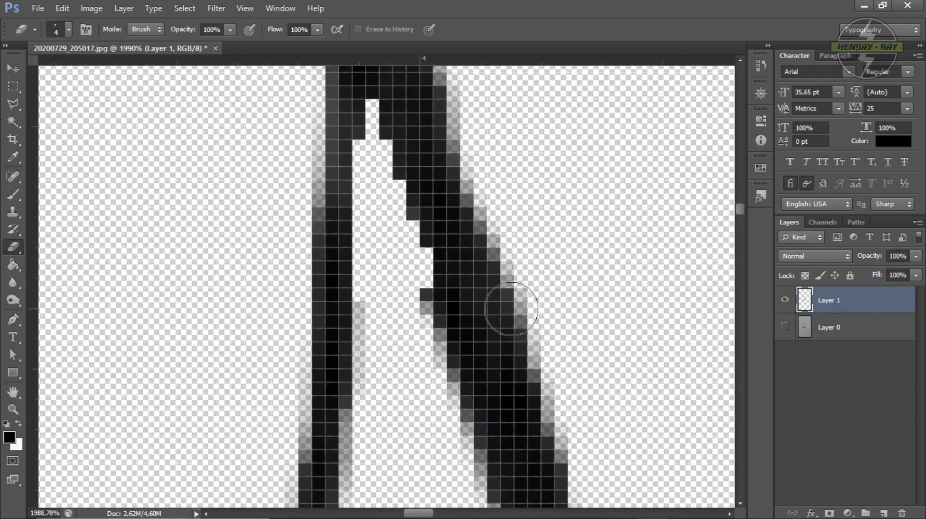
key("bracketleft")
key("bracketleft")
key("bracketleft")
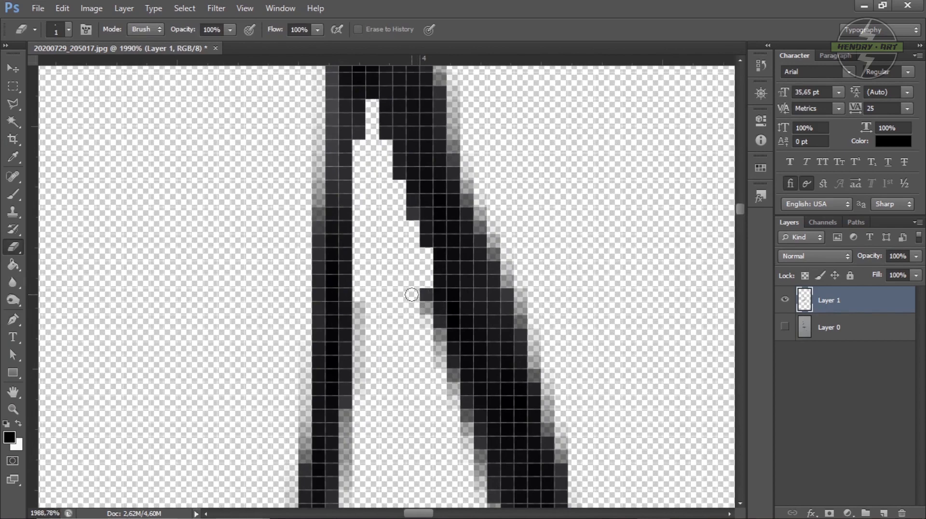
mouse_move(415, 288)
left_mouse_down()
mouse_move(412, 308)
mouse_move(416, 280)
mouse_move(416, 309)
mouse_move(422, 324)
mouse_move(427, 315)
mouse_move(438, 349)
left_mouse_up()
Paint the thin stroke just below the fork solid black with a 1 px Brush to thicken and darken it
scroll(352, 217, "up", 1)
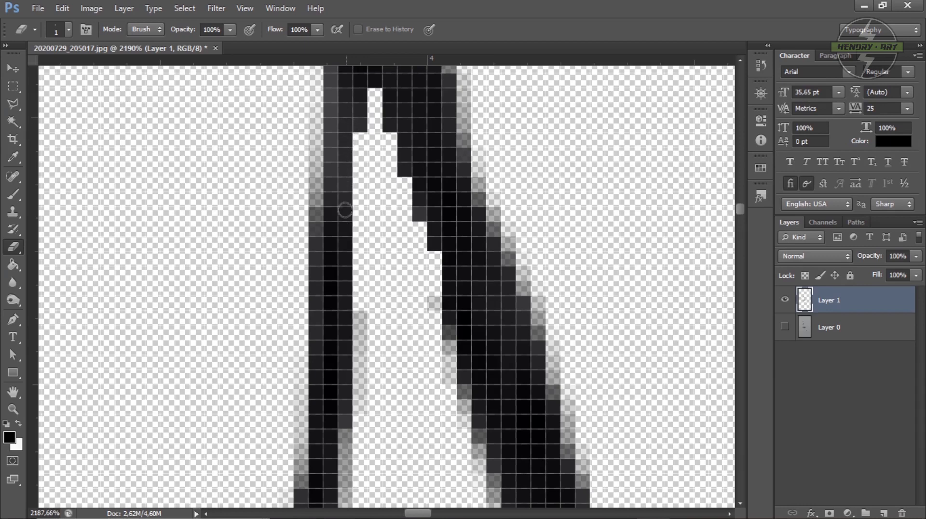
left_click(13, 194)
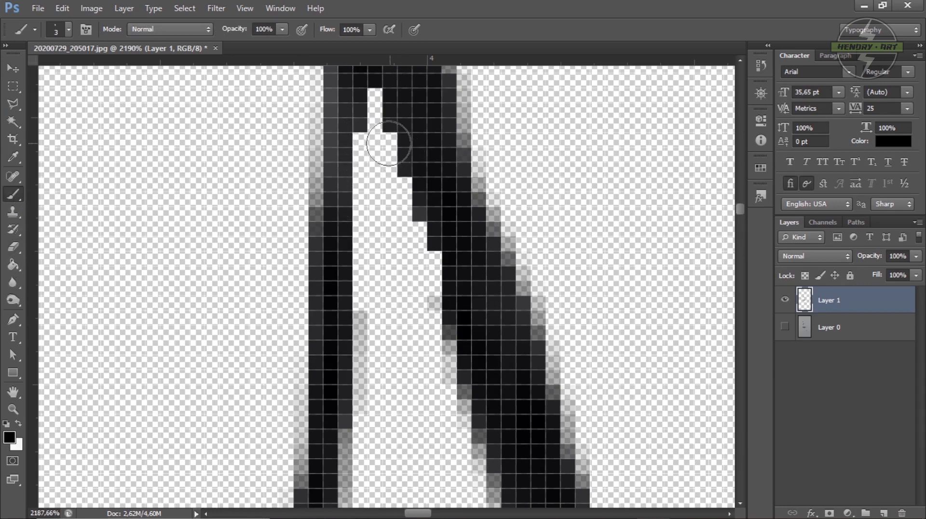
key("bracketleft")
key("bracketleft")
mouse_move(354, 126)
left_mouse_down()
mouse_move(356, 162)
mouse_move(347, 122)
mouse_move(343, 221)
mouse_move(349, 165)
mouse_move(348, 200)
left_mouse_up()
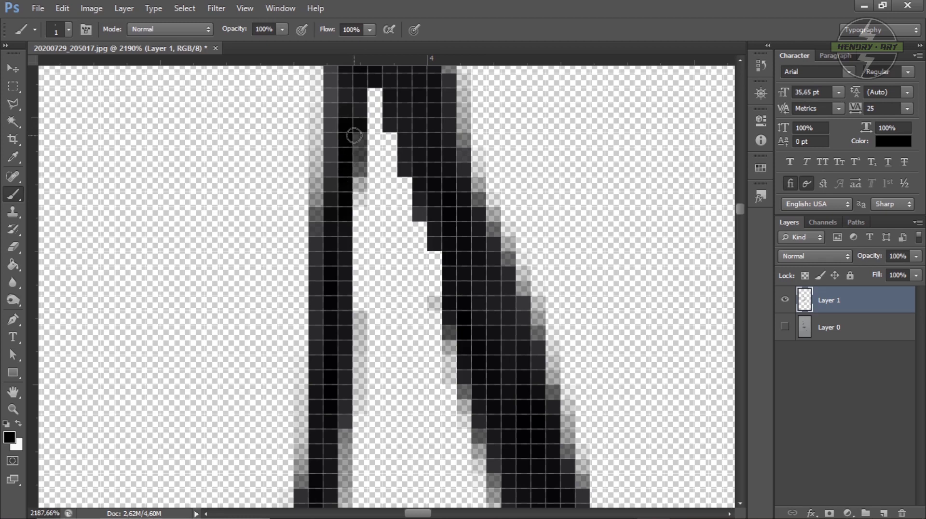
mouse_move(334, 148)
left_mouse_down()
mouse_move(322, 222)
mouse_move(334, 135)
mouse_move(330, 186)
mouse_move(318, 198)
mouse_move(347, 144)
left_mouse_up()
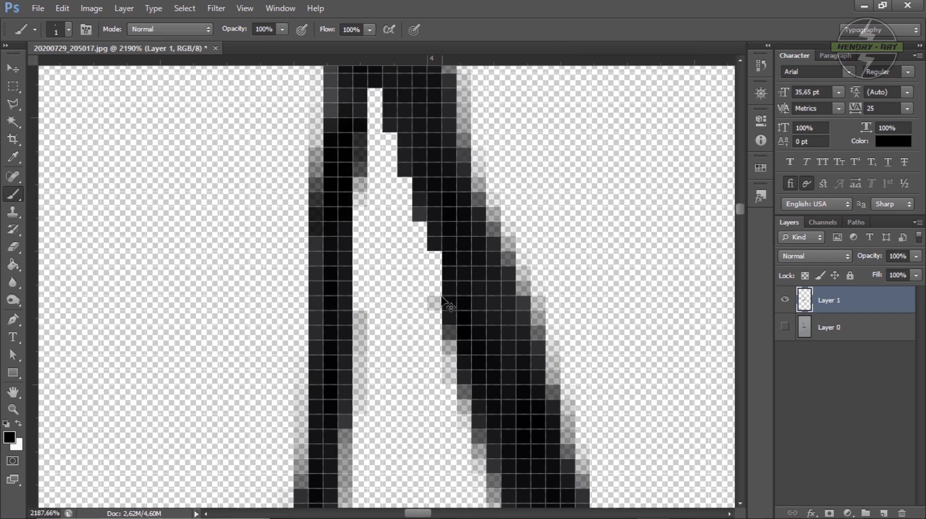
Erase into the grey fork at the lower end of the small upper loop with a 2 px Eraser
scroll(434, 300, "down", 10)
scroll(434, 300, "down", 2)
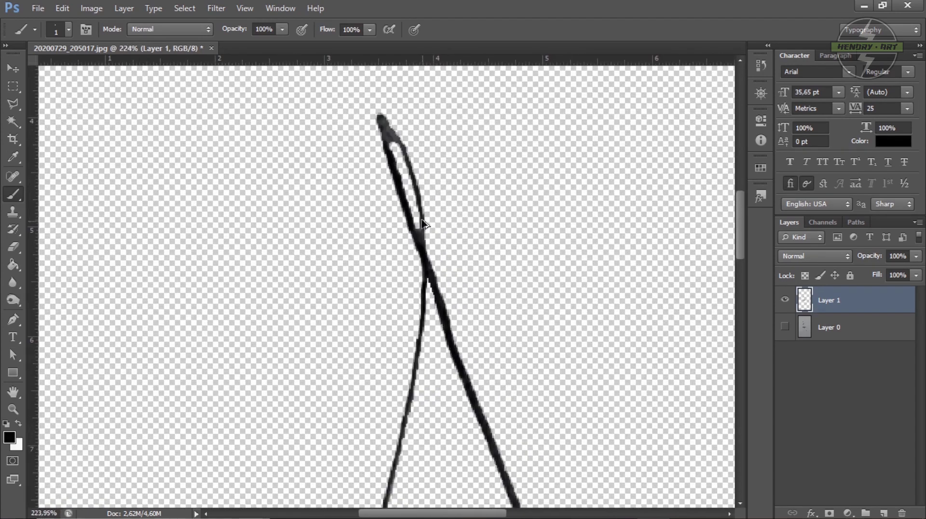
scroll(417, 231, "up", 8)
scroll(424, 284, "up", 4)
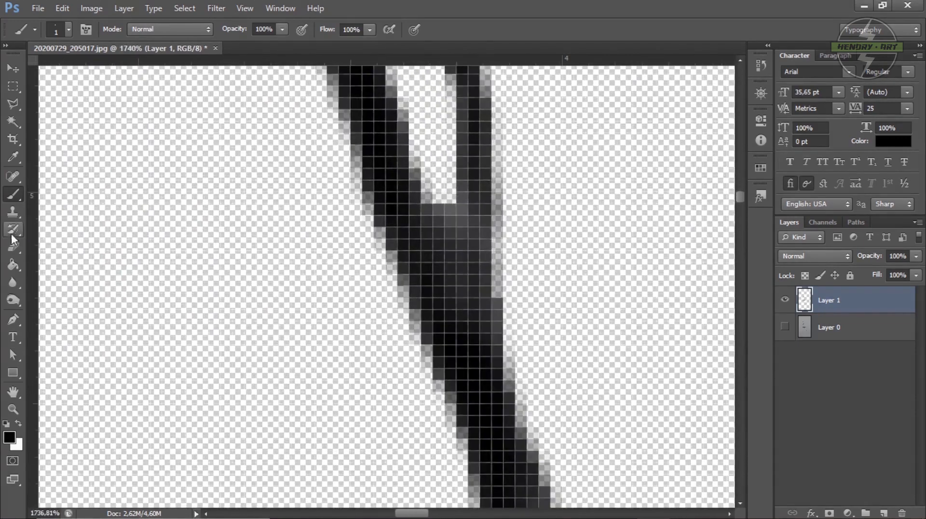
left_click(13, 247)
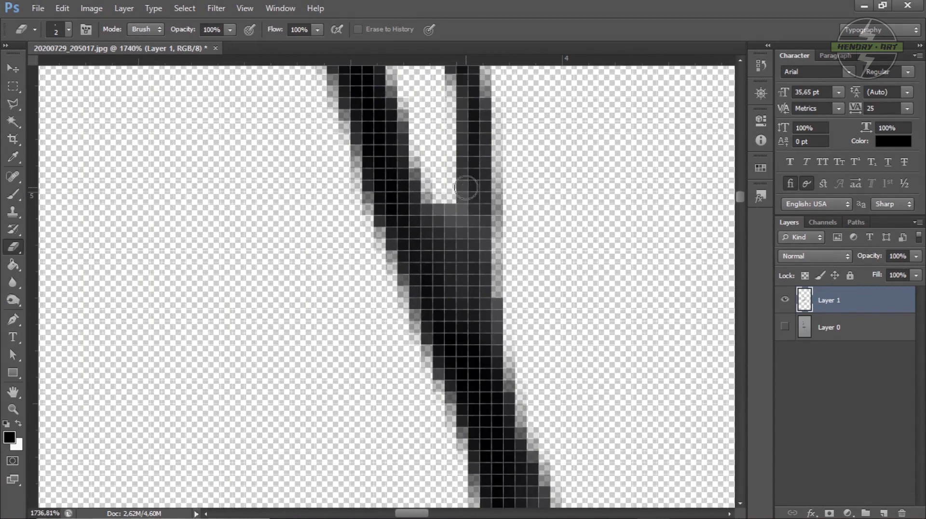
left_click_drag(434, 188, 444, 215)
left_click_drag(453, 266, 494, 419)
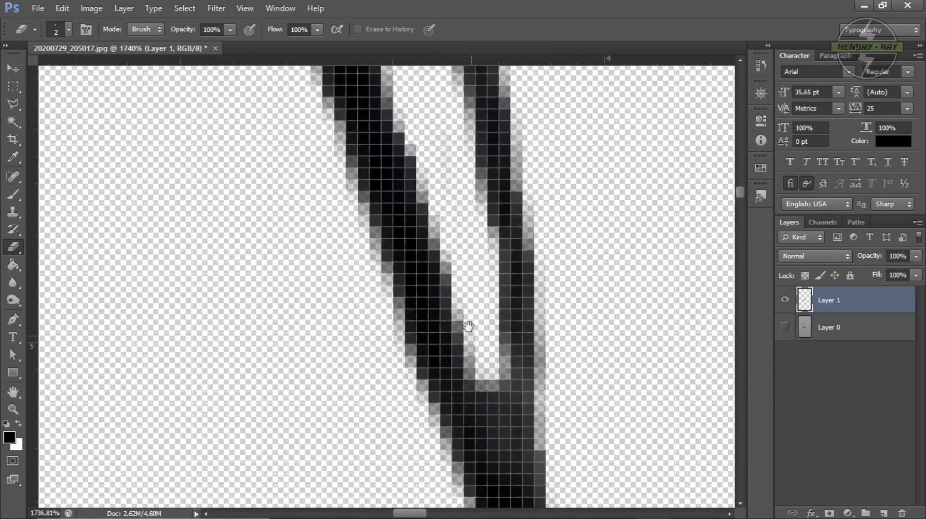
Examine the small upper loop and the whole signature at several magnifications for remaining flaws
left_click_drag(425, 188, 487, 448)
left_click_drag(403, 215, 462, 461)
mouse_move(429, 279)
left_mouse_down()
mouse_move(429, 310)
mouse_move(441, 319)
left_mouse_up()
scroll(408, 300, "down", 5)
scroll(402, 297, "down", 8)
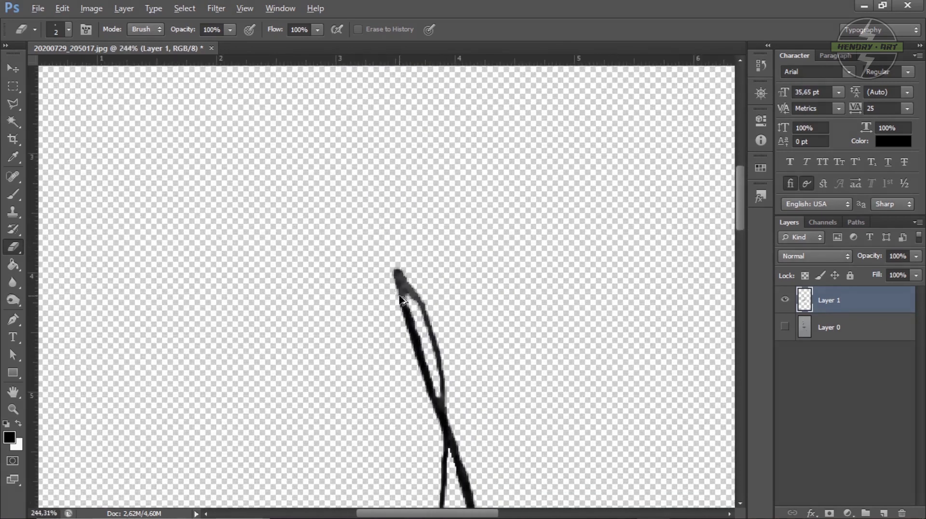
scroll(381, 323, "up", 4)
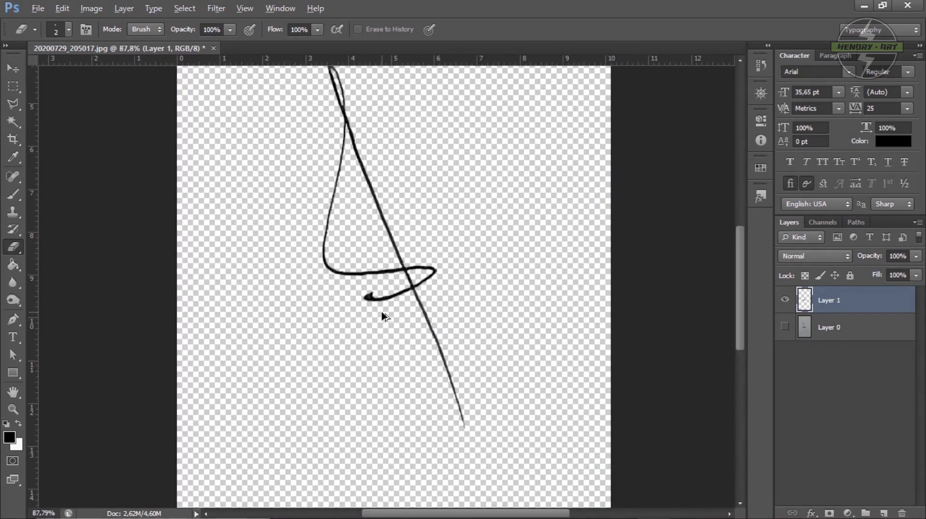
scroll(407, 323, "down", 4)
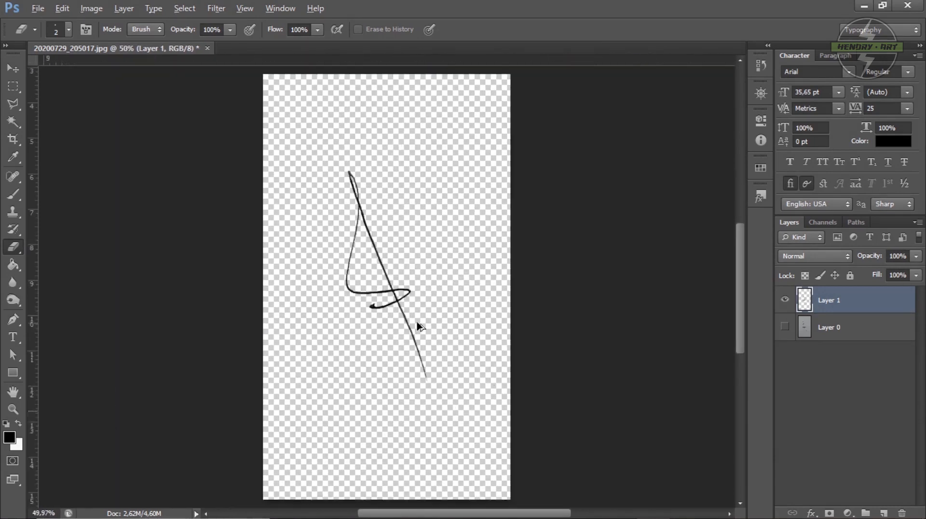
scroll(407, 302, "up", 1)
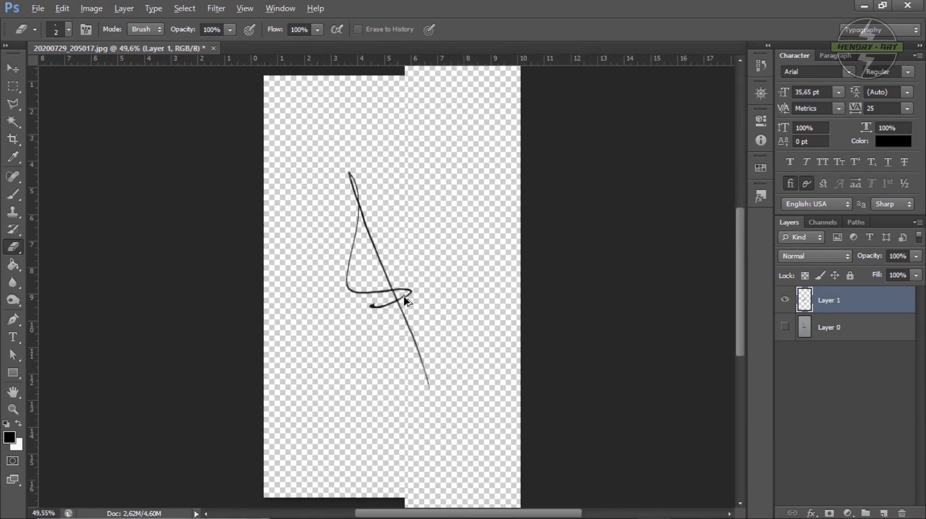
scroll(404, 300, "up", 2)
scroll(404, 299, "down", 2)
scroll(403, 298, "up", 1)
scroll(403, 299, "down", 2)
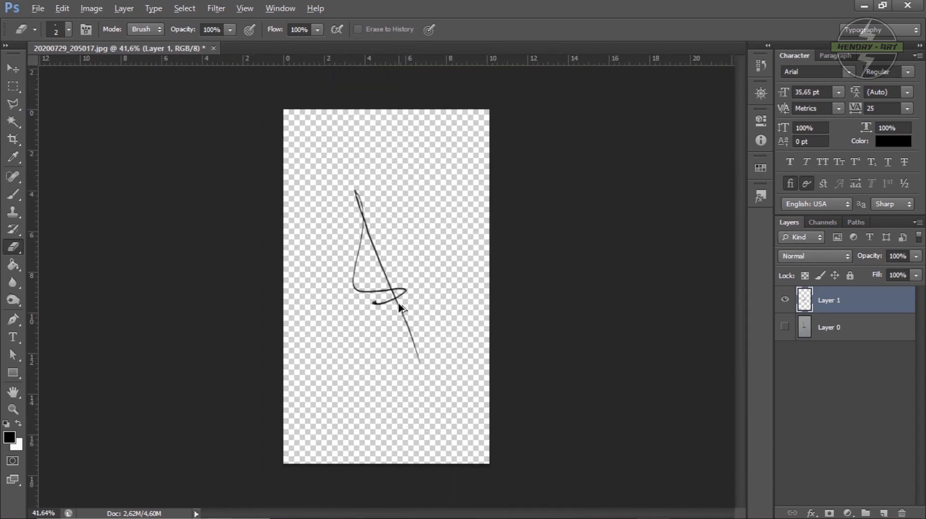
scroll(399, 302, "up", 2)
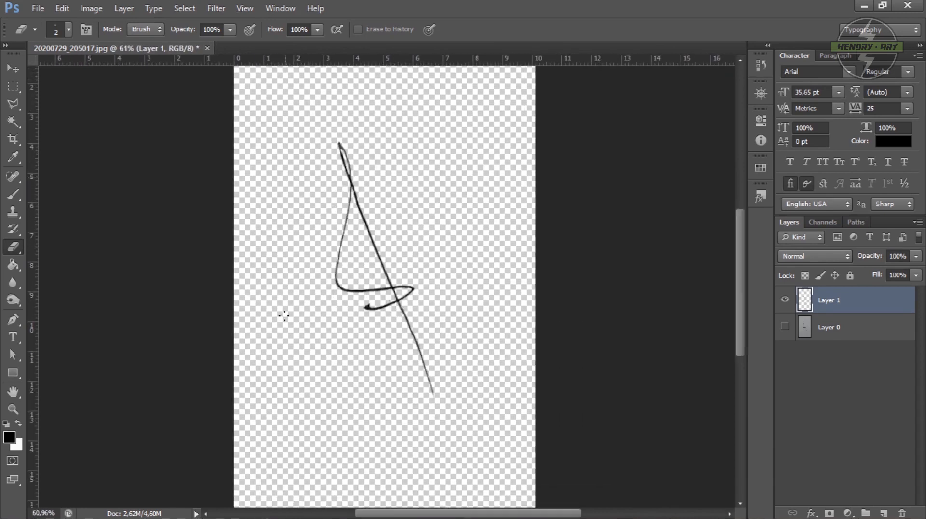
scroll(289, 299, "down", 2)
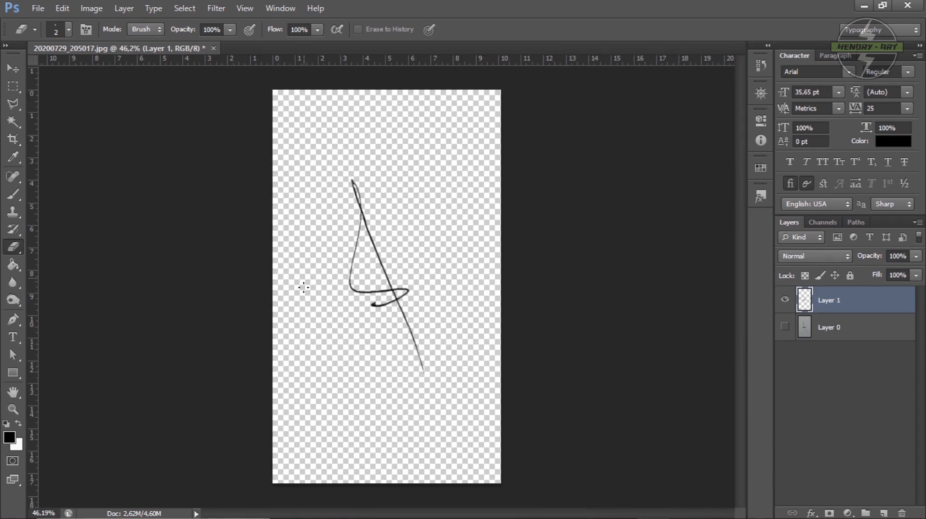
scroll(300, 260, "up", 1)
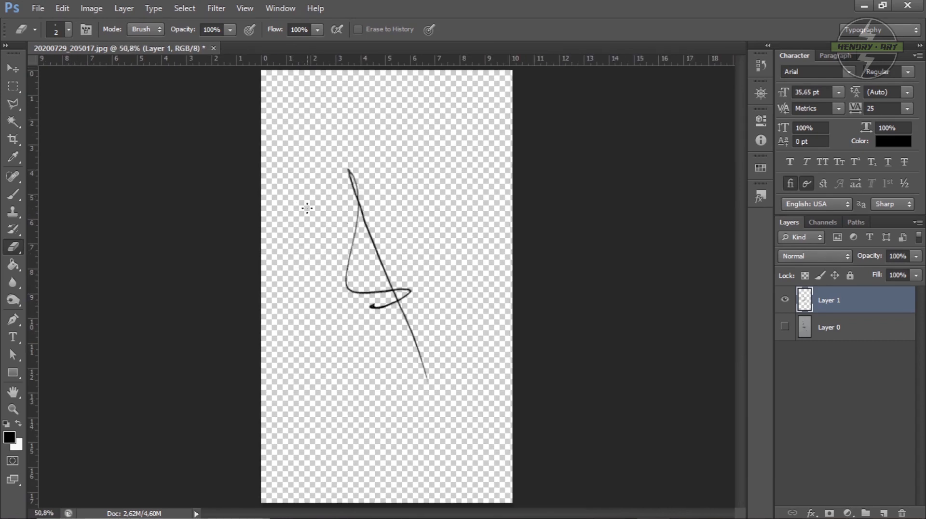
scroll(349, 183, "down", 1)
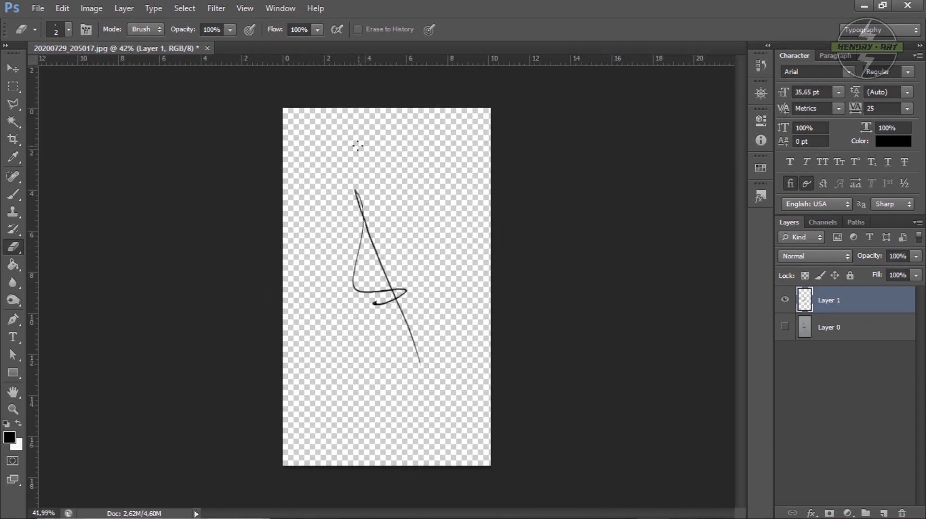
scroll(314, 237, "up", 1)
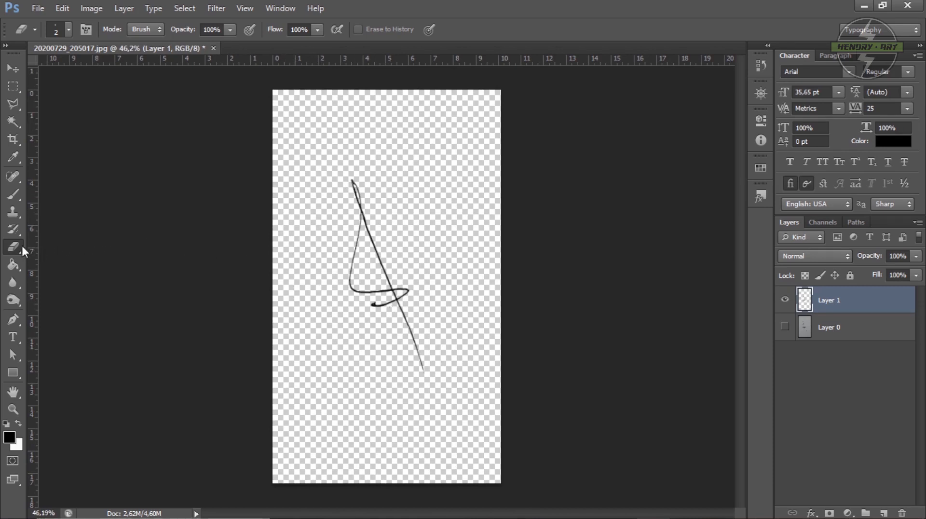
Enlarge the Eraser to 494 px, keeping its hardness at 100%
right_click(299, 152)
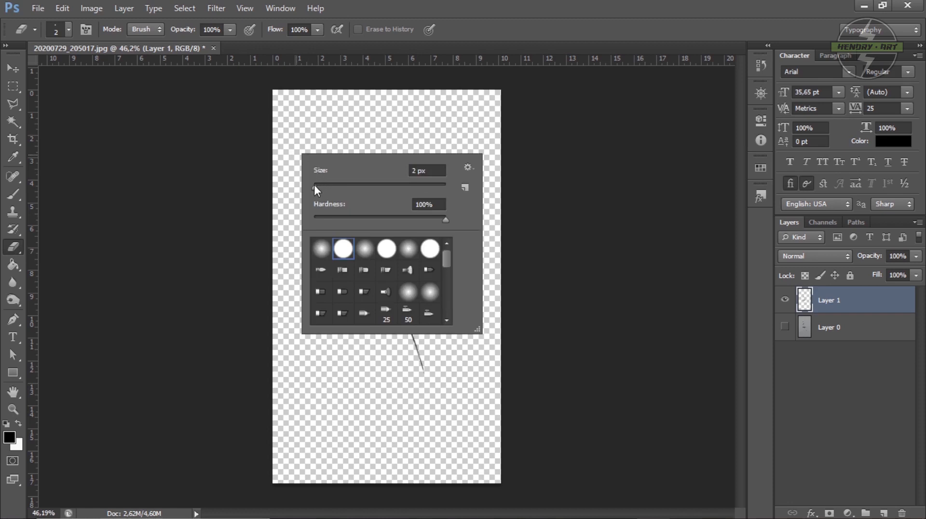
left_click_drag(314, 186, 368, 191)
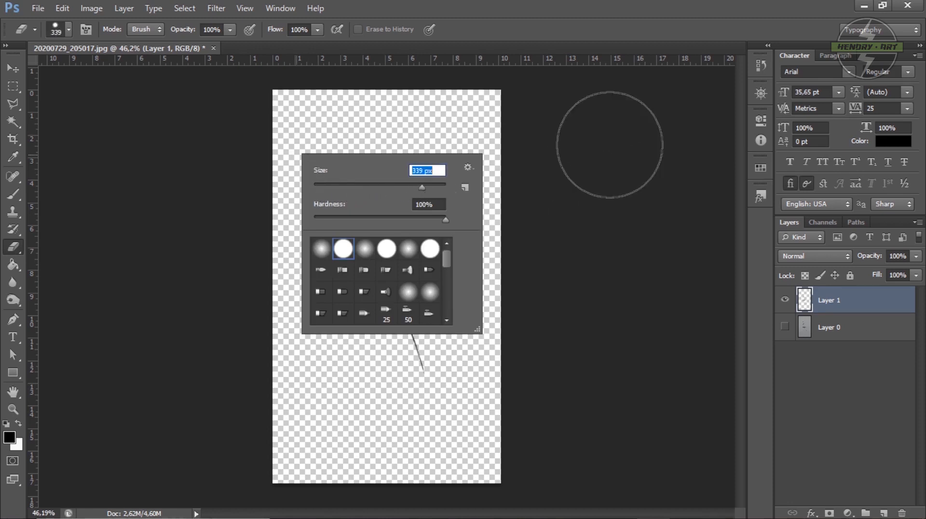
left_click_drag(421, 189, 438, 191)
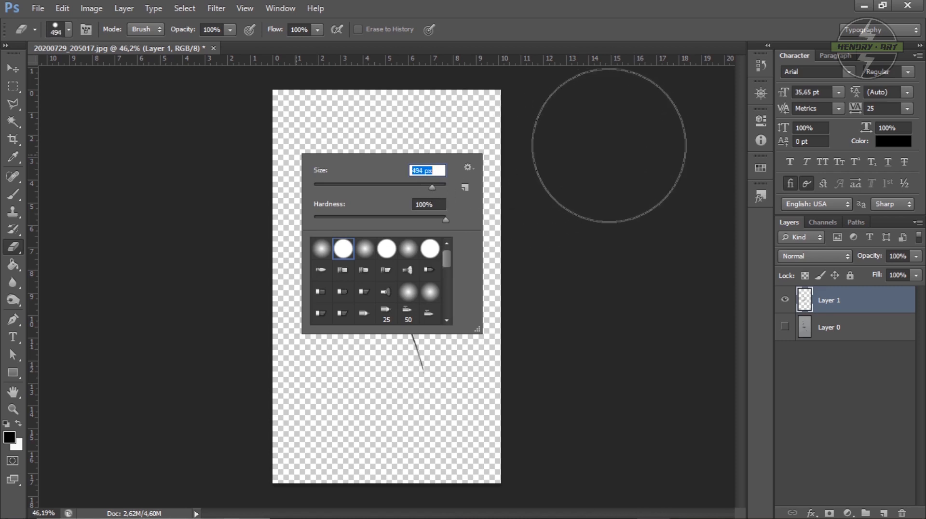
left_click(623, 183)
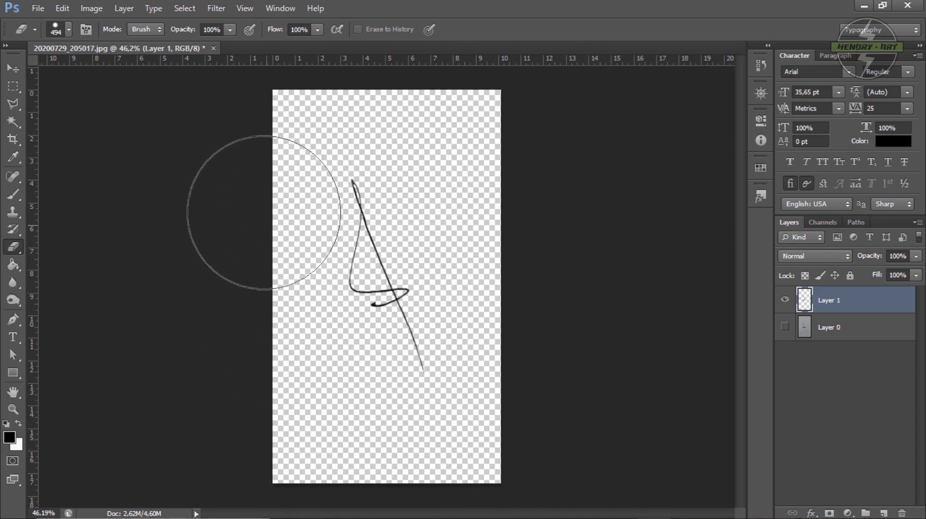
key("space")
scroll(289, 235, "up", 4)
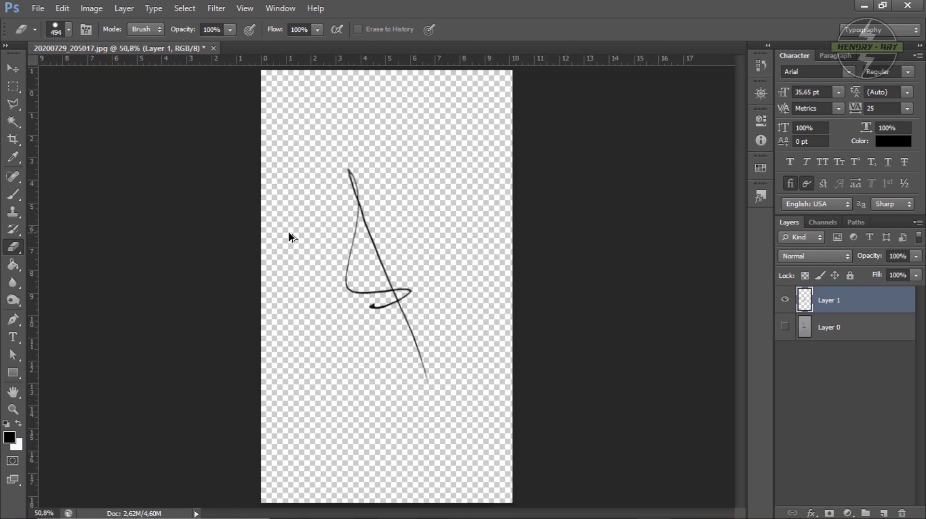
key("space")
mouse_move(309, 237)
left_mouse_down()
mouse_move(310, 314)
mouse_move(347, 217)
left_mouse_up()
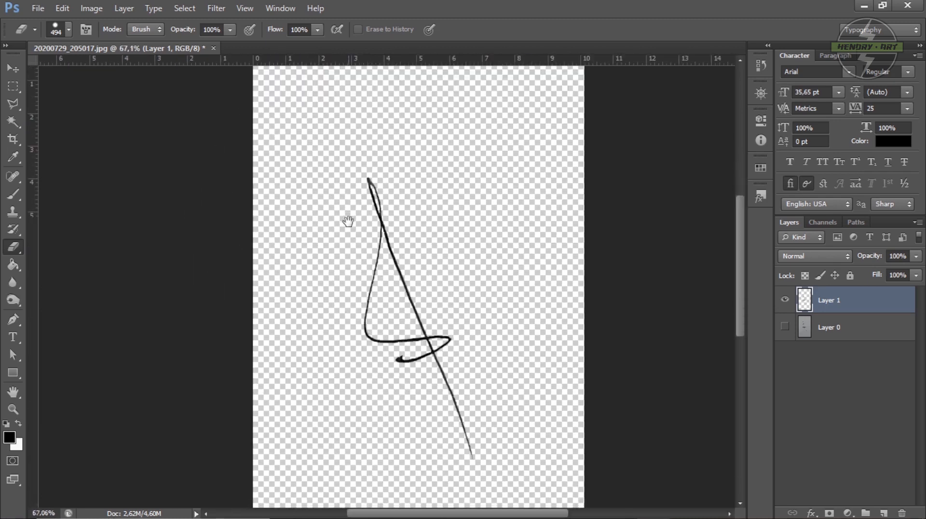
Inspect the signature's Free Transform bounding box for stray pixels beyond the strokes, keeping the transform at 100%
key("v")
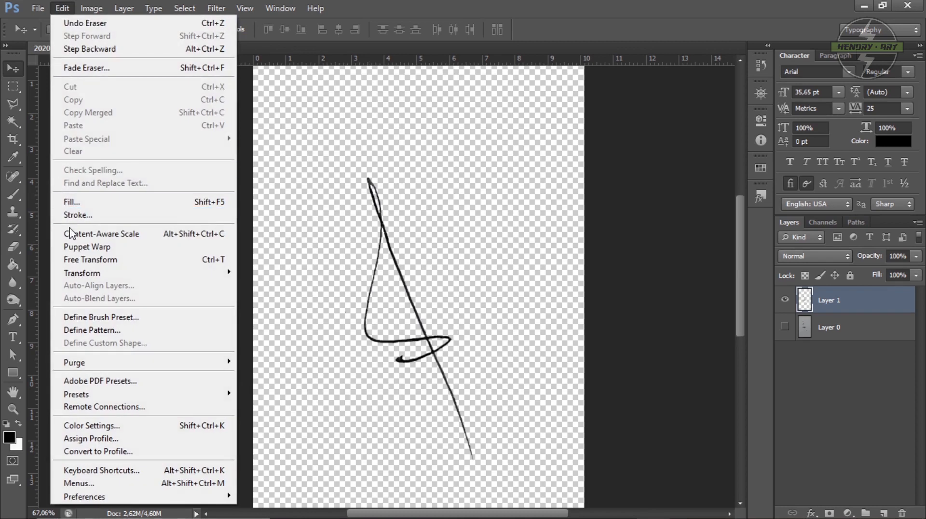
left_click(660, 175)
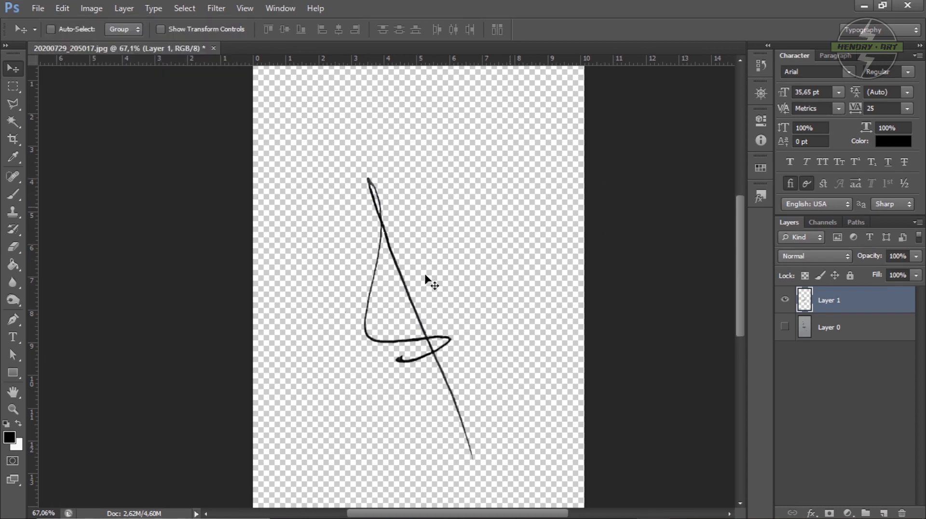
key("ctrl+t")
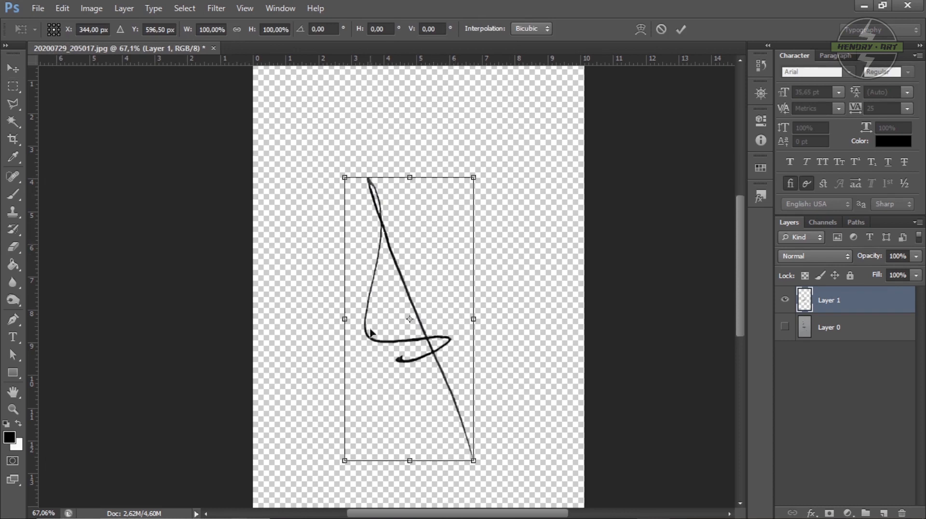
scroll(352, 320, "up", 2)
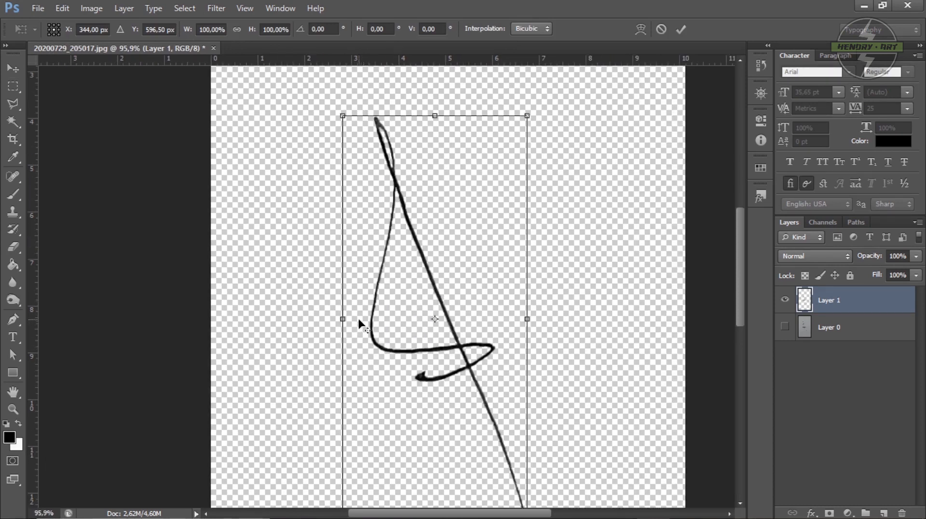
scroll(359, 322, "up", 1)
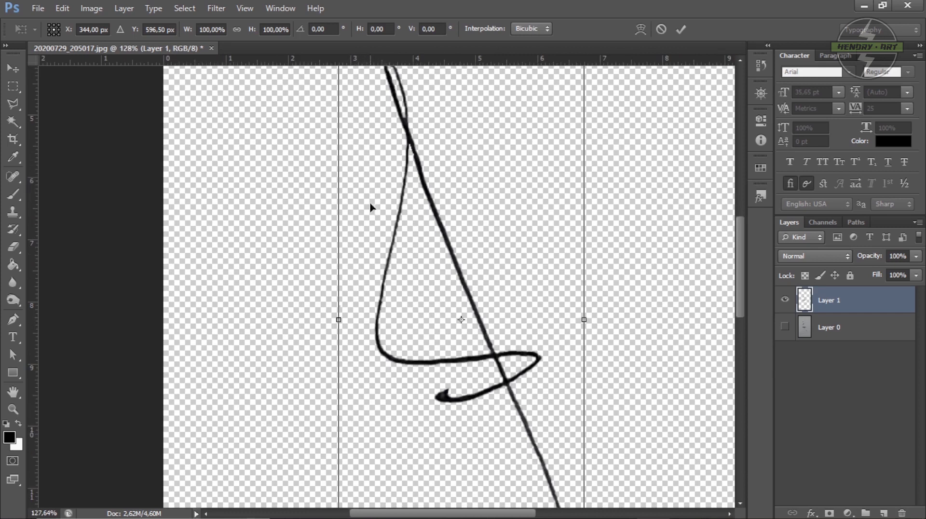
scroll(363, 318, "down", 1)
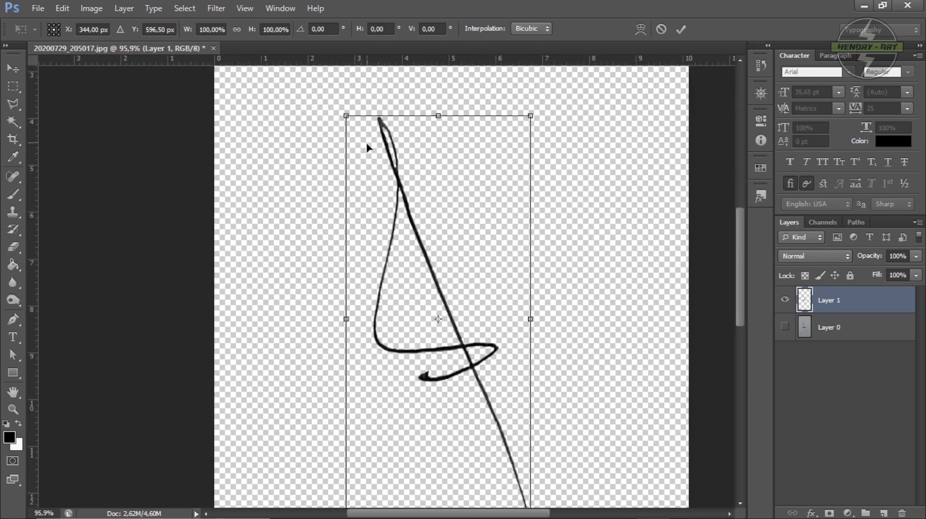
left_click_drag(384, 318, 398, 245)
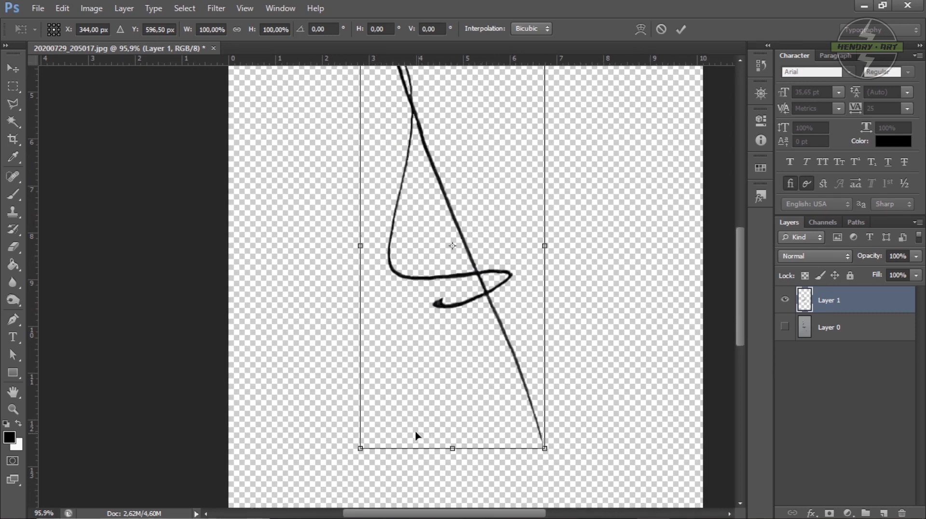
scroll(380, 282, "down", 1)
scroll(428, 245, "up", 3)
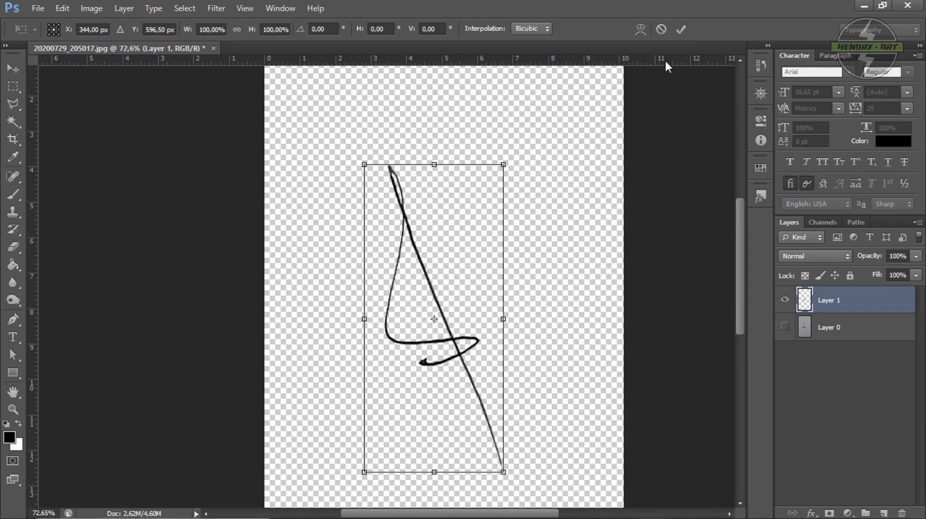
left_click(681, 30)
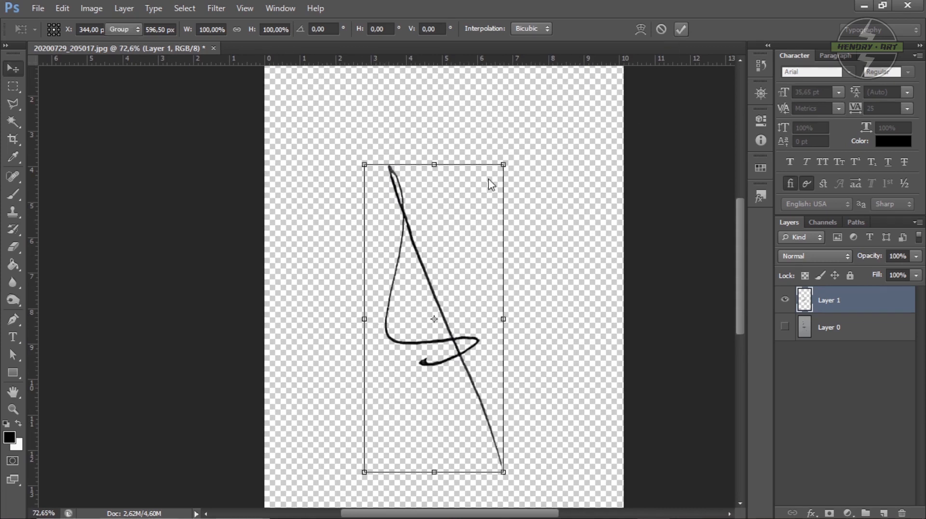
Reduce the Eraser to 175 px and erase the faint leftover pixels beside the signature on Layer 1
left_click(13, 247)
key("bracketleft")
key("bracketleft")
key("bracketleft")
key("bracketleft")
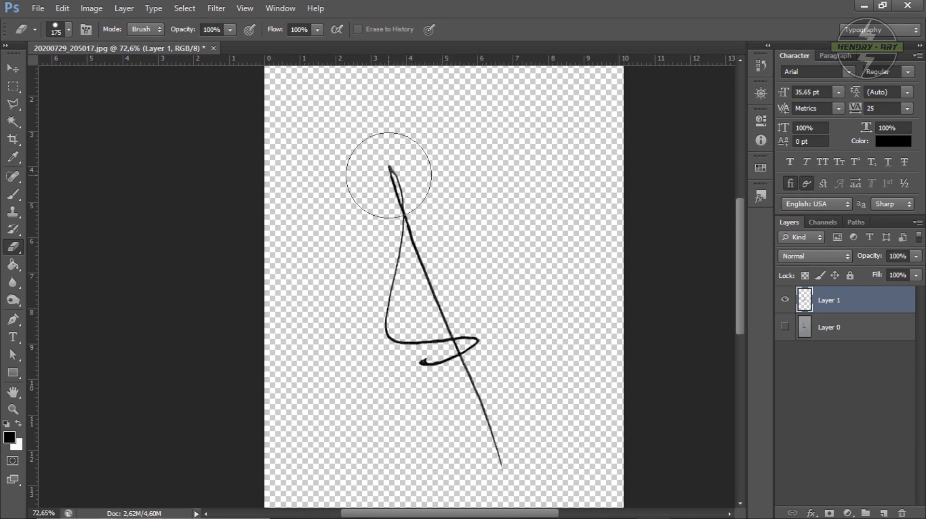
Try erasing across the signature from its upper tip to the lower crossing, and undo that eraser stroke
left_click_drag(386, 170, 424, 332)
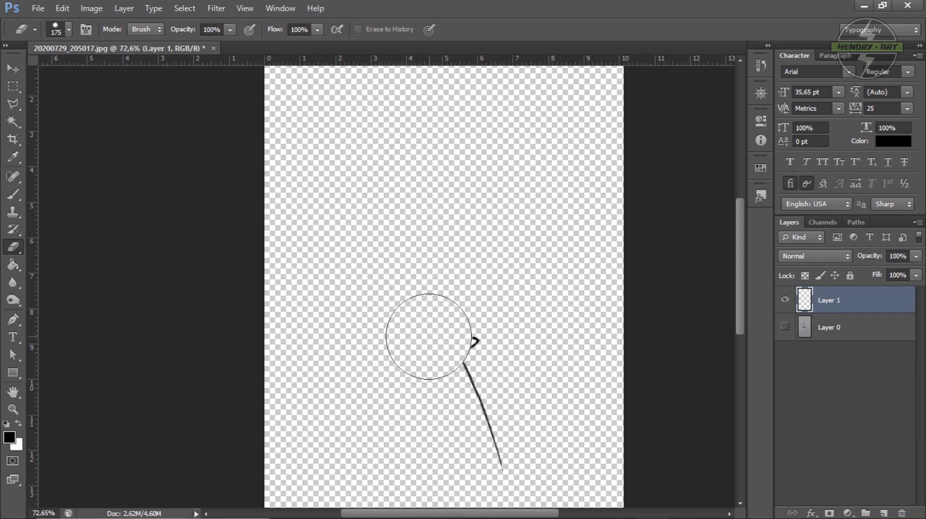
key("ctrl+z")
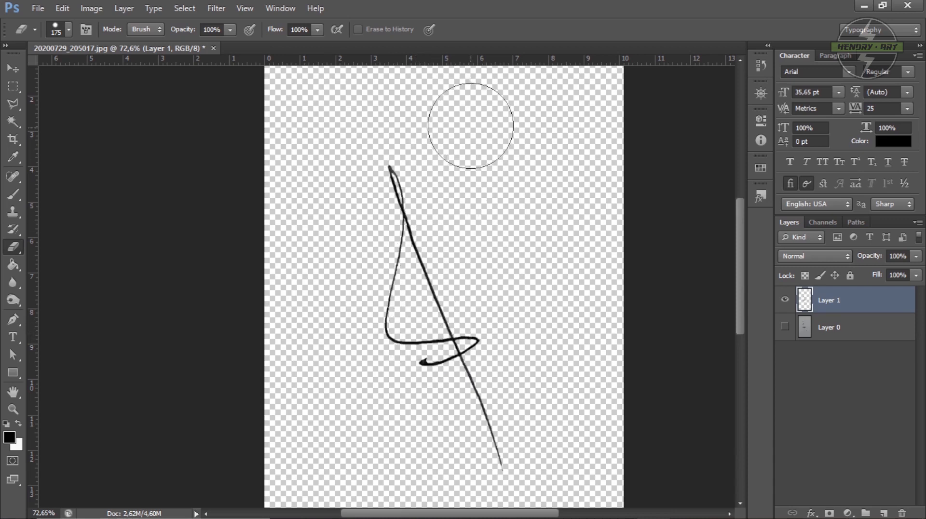
key("ctrl+minus")
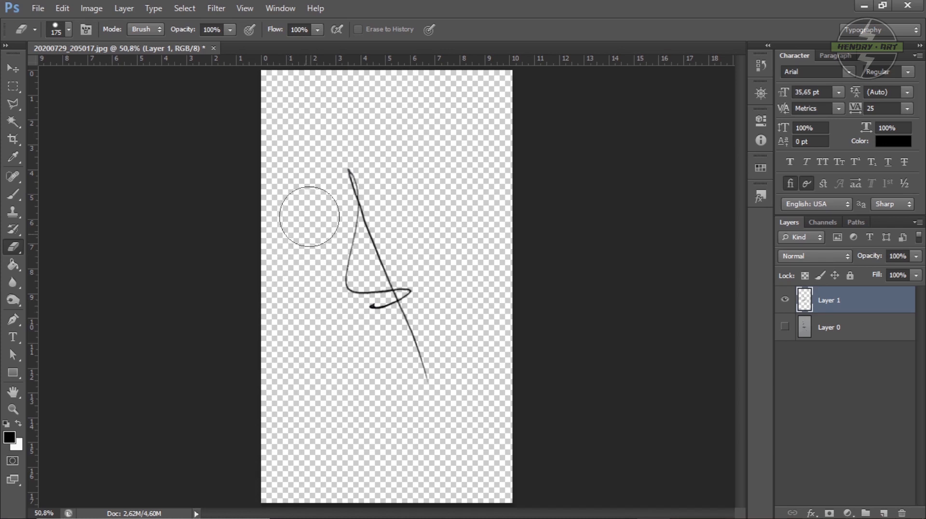
scroll(293, 181, "down", 3)
scroll(292, 199, "up", 1)
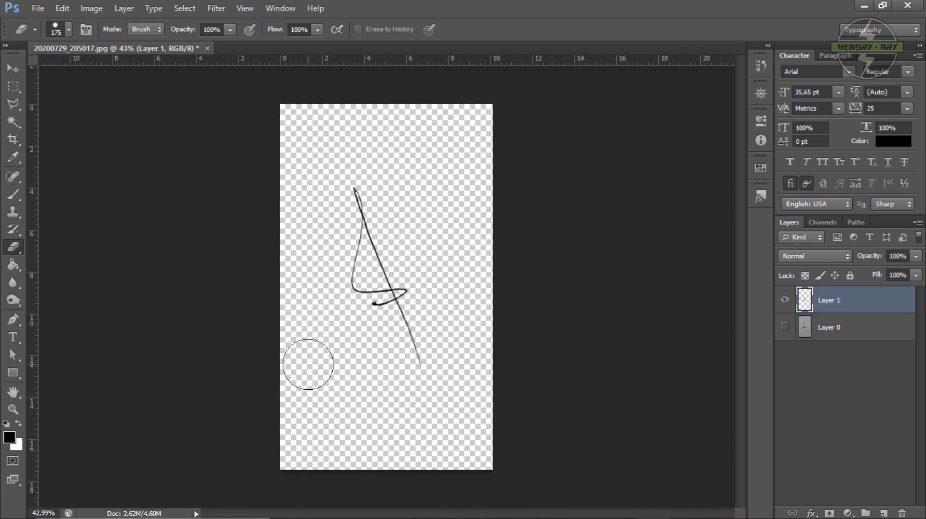
Rotate the signature about 21° clockwise with Free Transform so its long stroke stands upright, and apply it
key("v")
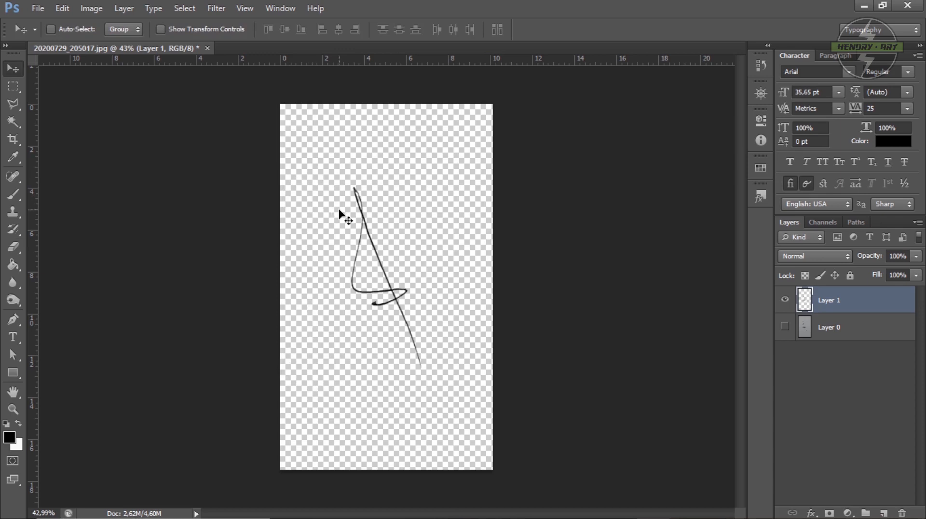
key("ctrl+t")
scroll(345, 276, "up", 5)
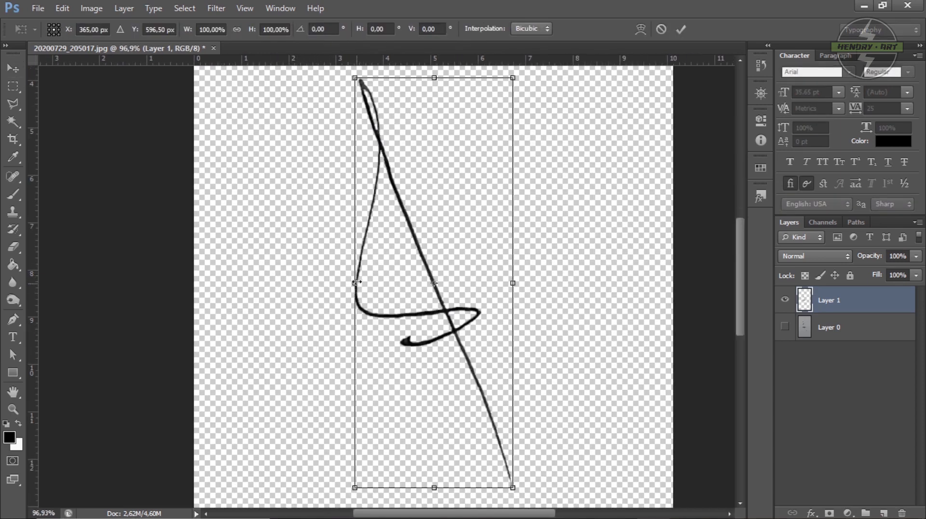
scroll(368, 264, "down", 2)
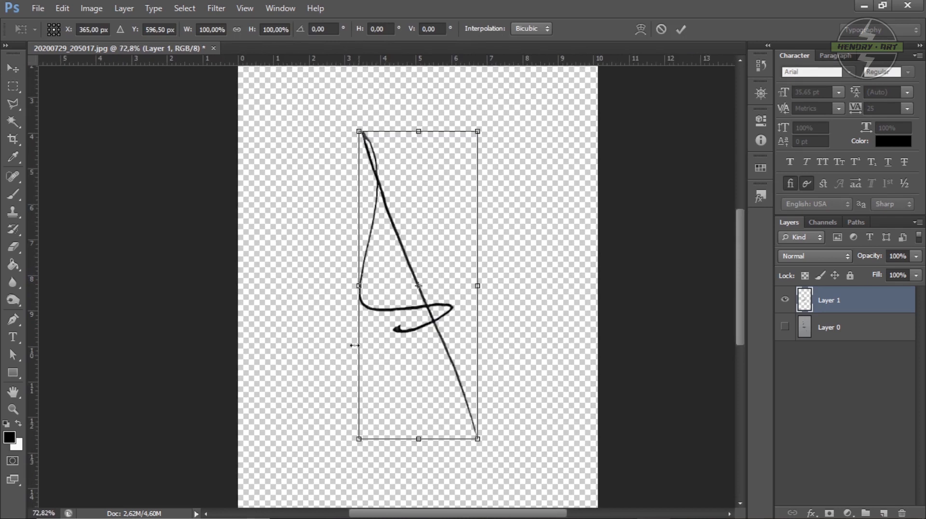
scroll(410, 263, "down", 1)
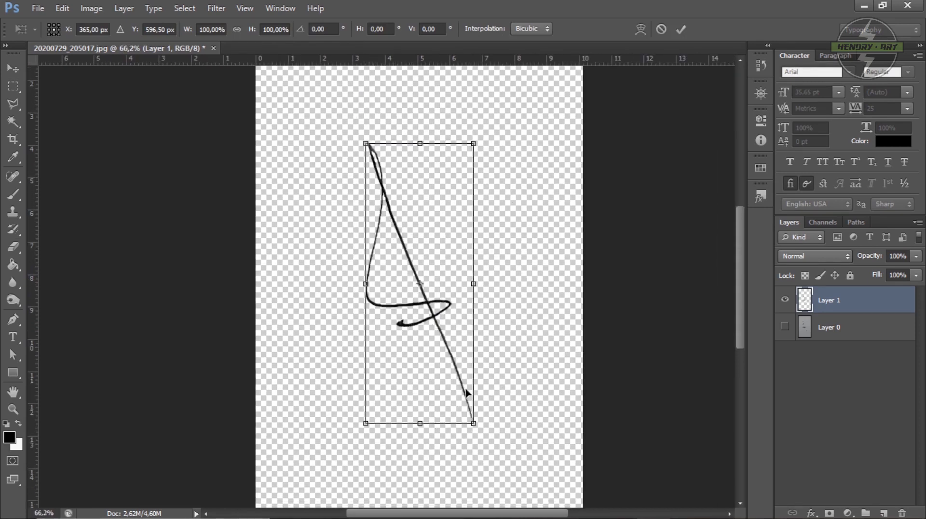
scroll(433, 282, "down", 2)
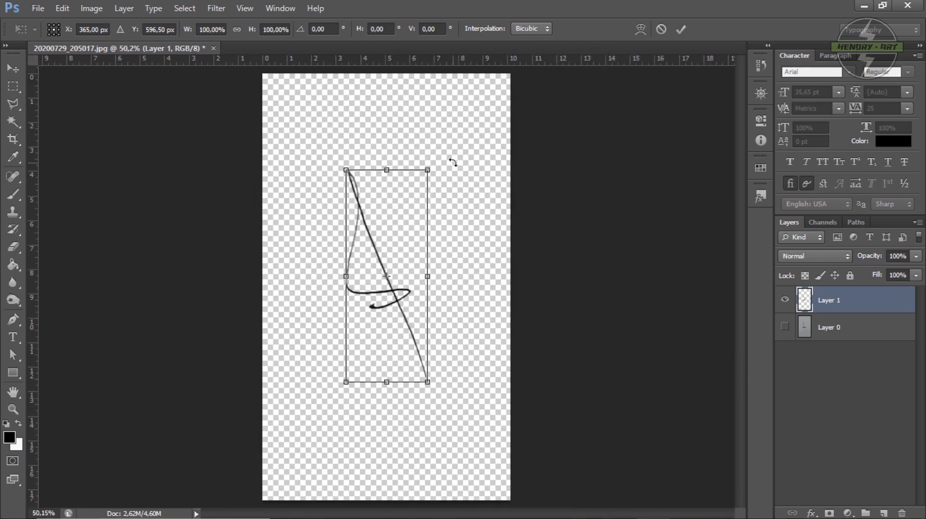
left_click_drag(466, 170, 479, 202)
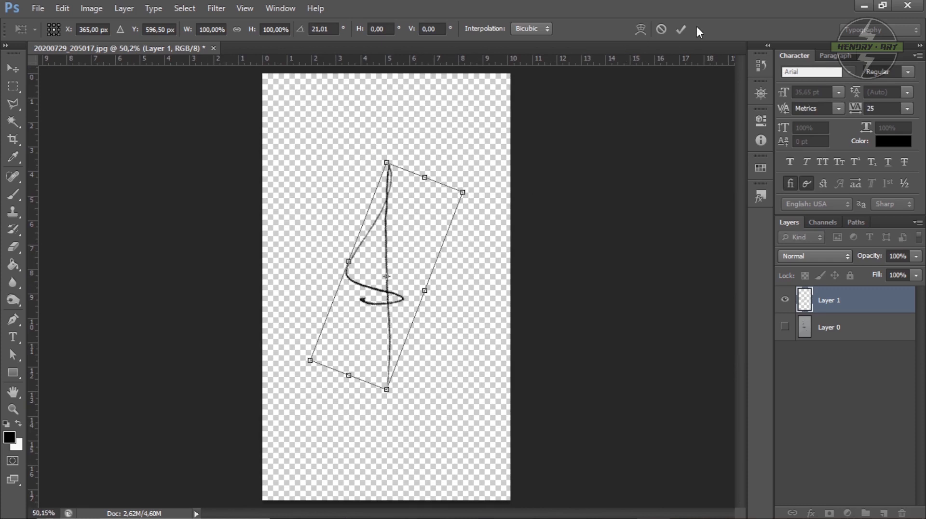
left_click(680, 30)
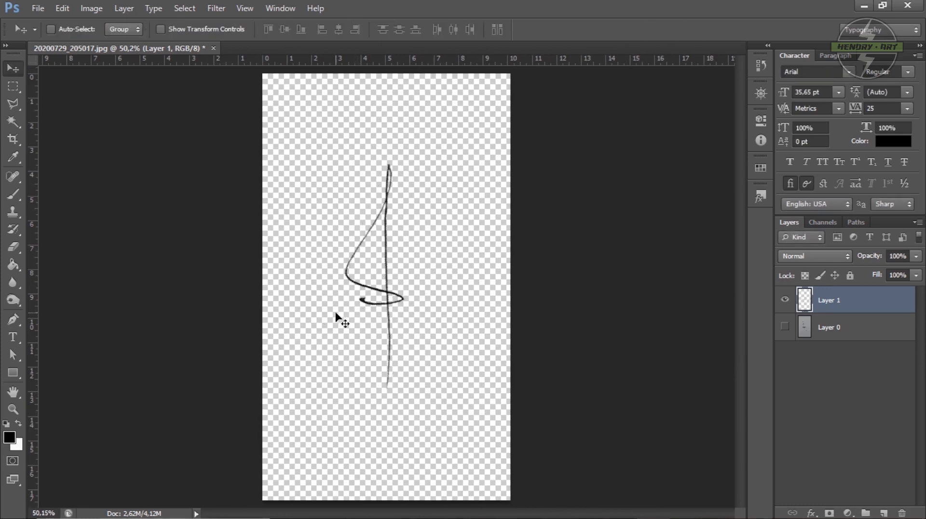
Shift the signature horizontally to X 378 px with Free Transform
key("ctrl+t")
scroll(399, 276, "down", 3)
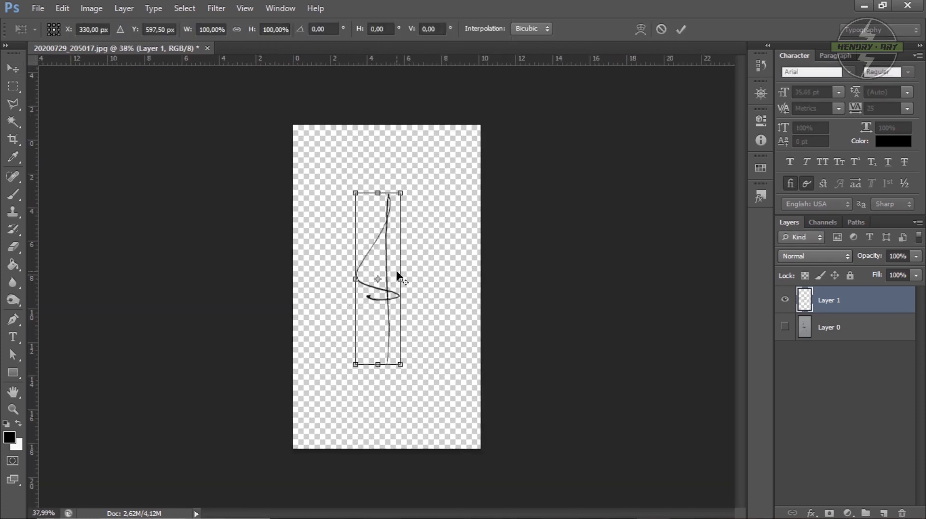
scroll(399, 276, "down", 1)
left_click_drag(389, 254, 398, 258)
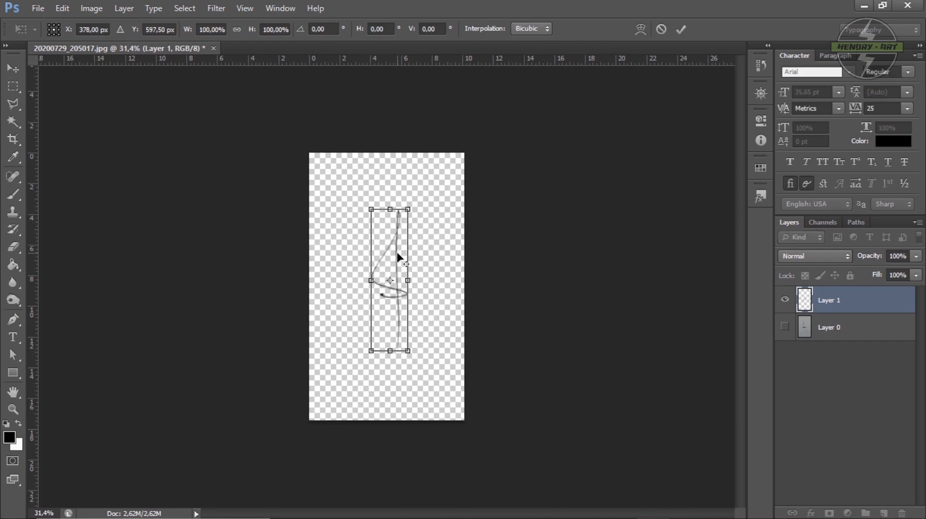
scroll(399, 258, "up", 2)
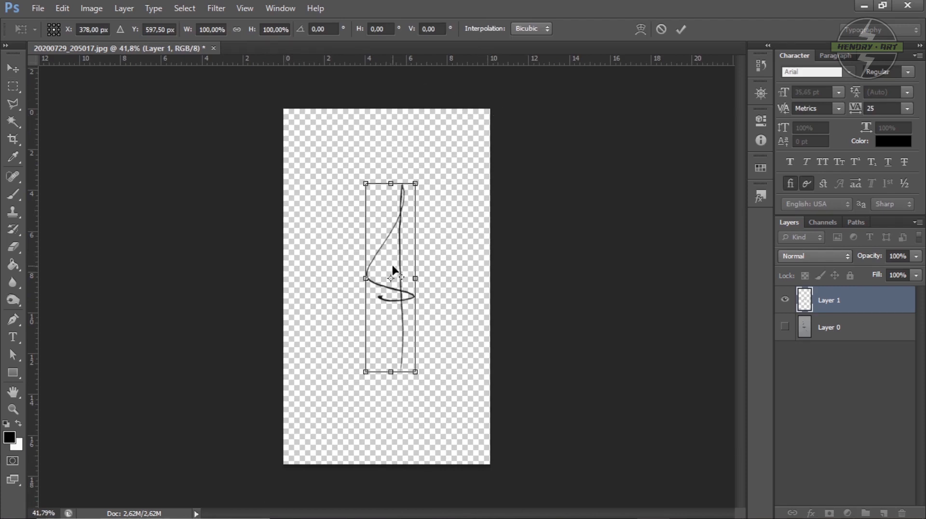
scroll(393, 266, "up", 1)
scroll(392, 262, "down", 2)
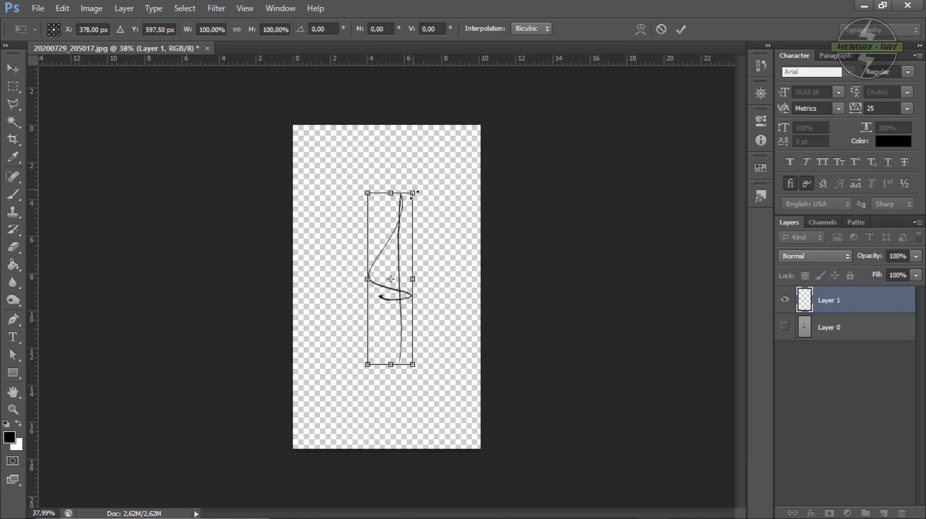
scroll(395, 263, "down", 1)
scroll(392, 262, "up", 2)
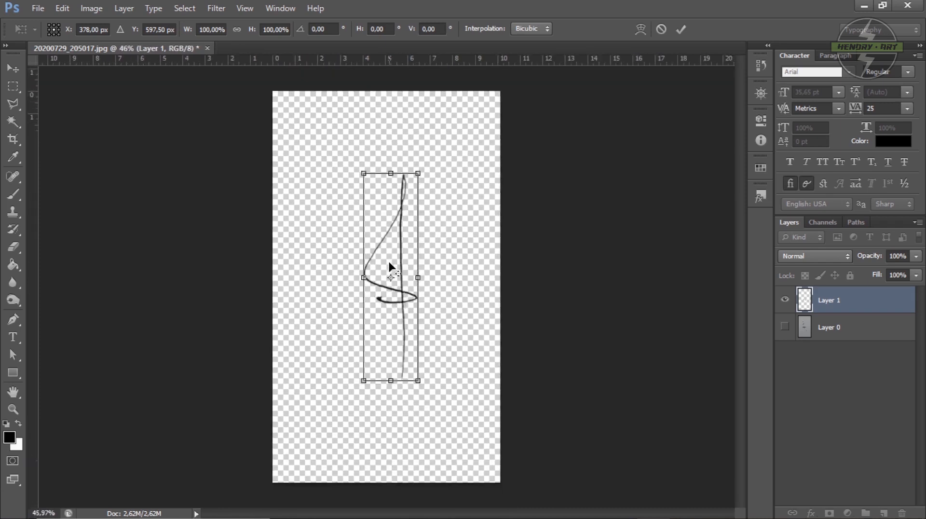
scroll(391, 263, "up", 1)
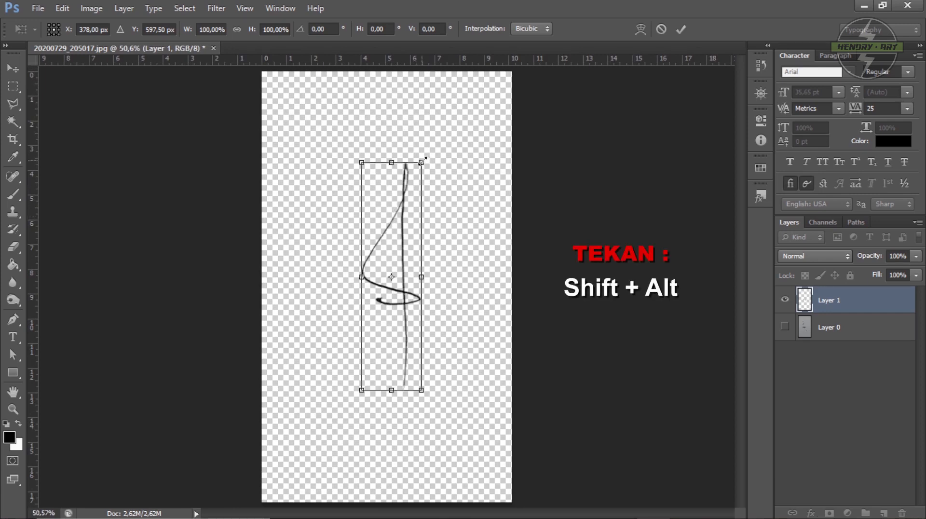
scroll(422, 166, "down", 1)
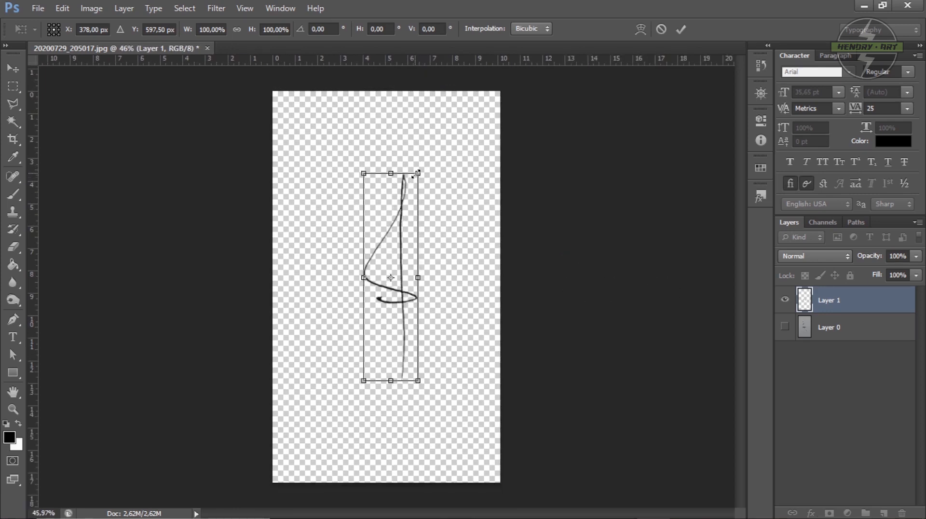
Enlarge the signature proportionally from its center to about 179.5% and move it down to Y 631 px
left_click_drag(417, 173, 484, 111)
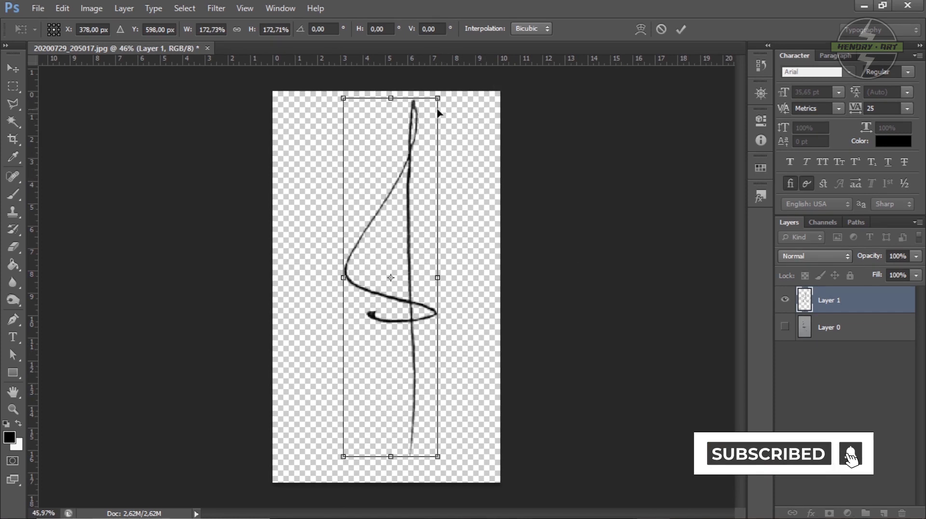
left_click_drag(428, 137, 423, 145)
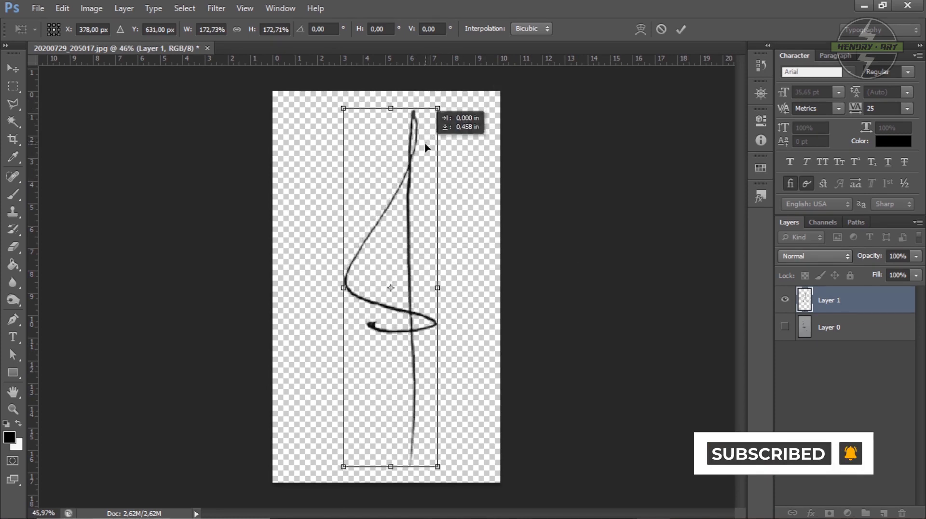
left_click_drag(438, 107, 442, 102)
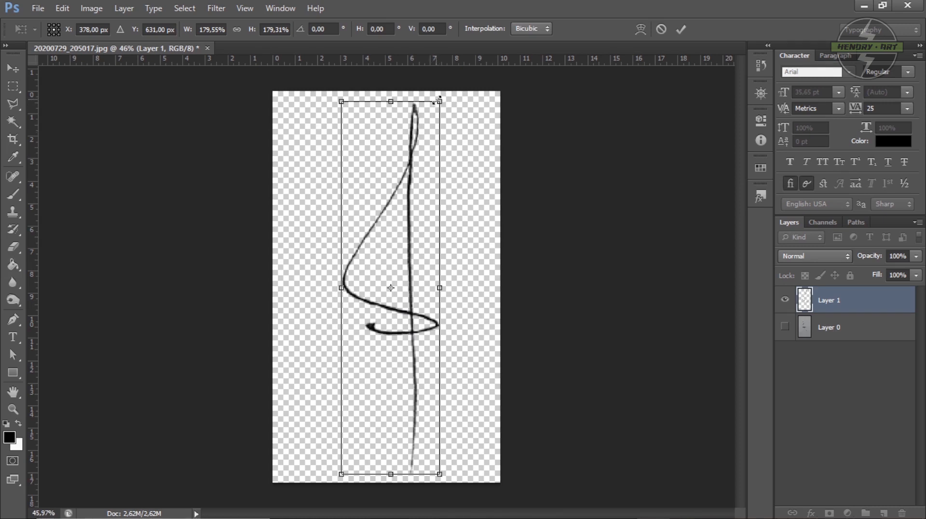
Shrink the signature to 102.84% width and 105.40% height at X 402.50 px, Y 530.50 px, apply it, and undo the transform
left_click_drag(439, 100, 427, 146)
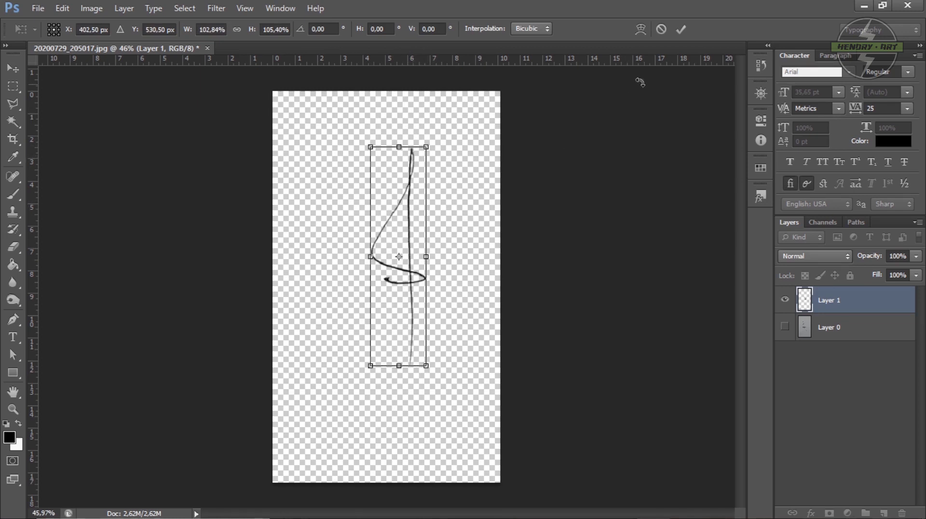
left_click(681, 29)
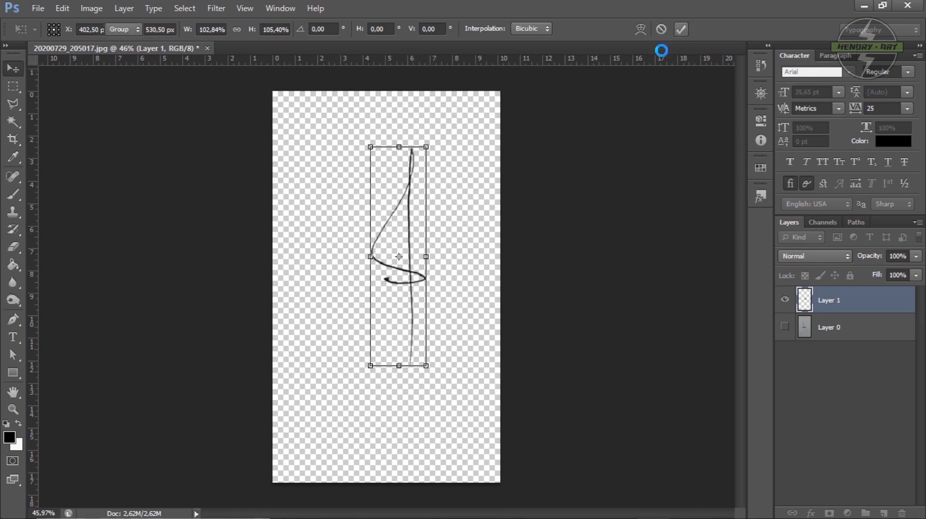
key("ctrl+z")
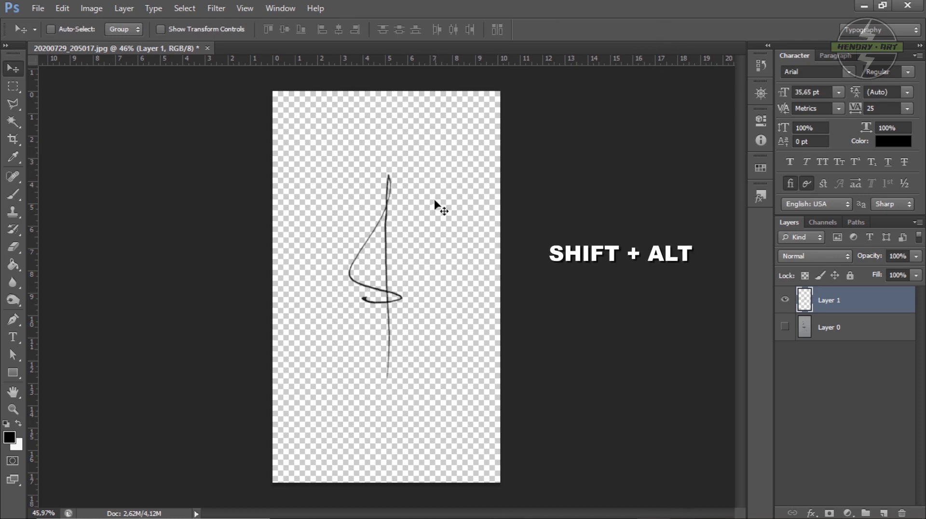
Enlarge the signature proportionally from its center to about 171% with Free Transform and apply it
key("ctrl+t")
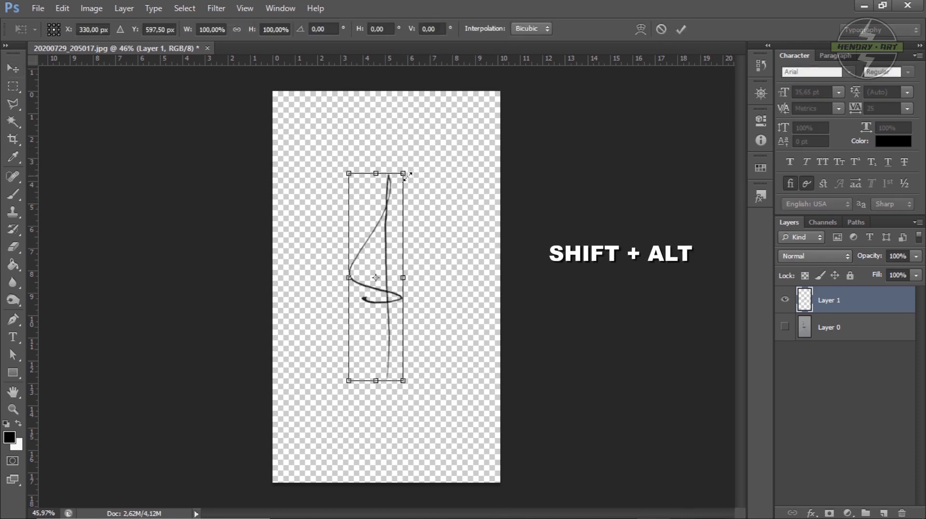
mouse_move(404, 174)
left_mouse_down()
mouse_move(482, 114)
mouse_move(415, 215)
mouse_move(496, 122)
left_mouse_up()
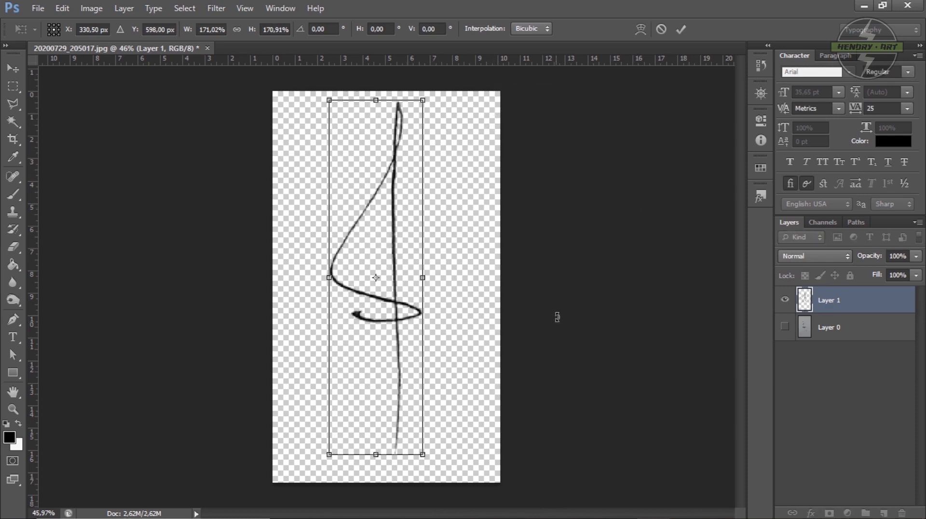
left_click(684, 30)
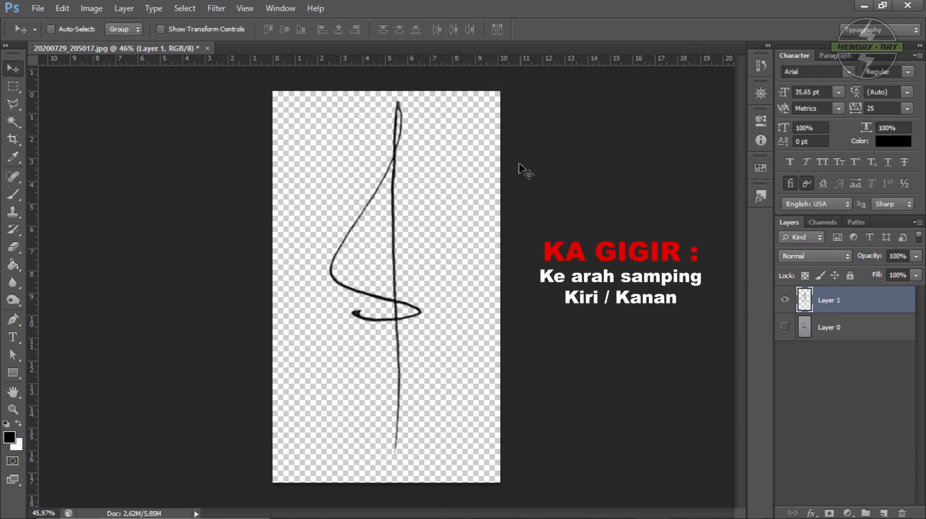
Shrink the signature to about 75% around a relocated reference point, apply it, and undo both this transform and the previous enlargement
key("ctrl+t")
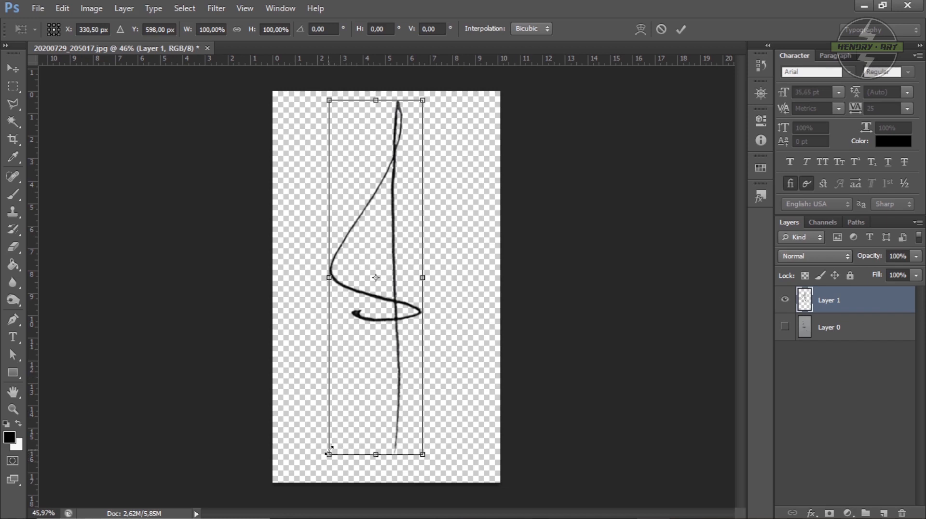
left_click_drag(328, 454, 394, 365)
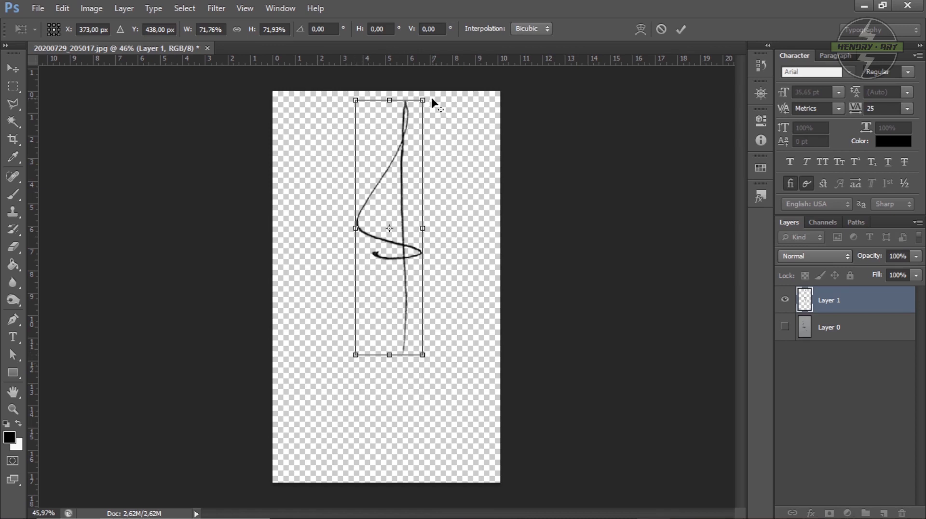
left_click(329, 381, "alt")
mouse_move(357, 356)
left_mouse_down()
mouse_move(340, 375)
mouse_move(363, 396)
mouse_move(355, 355)
left_mouse_up()
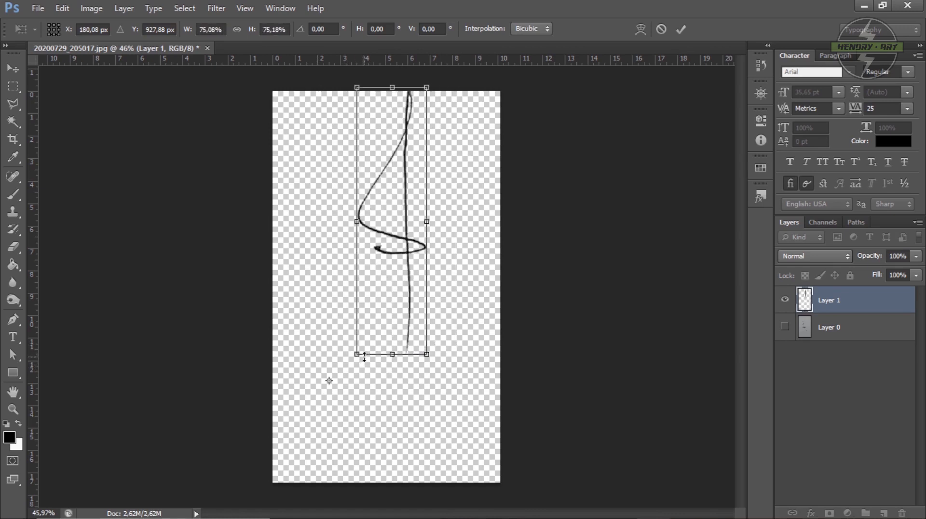
left_click(680, 30)
key("ctrl+z")
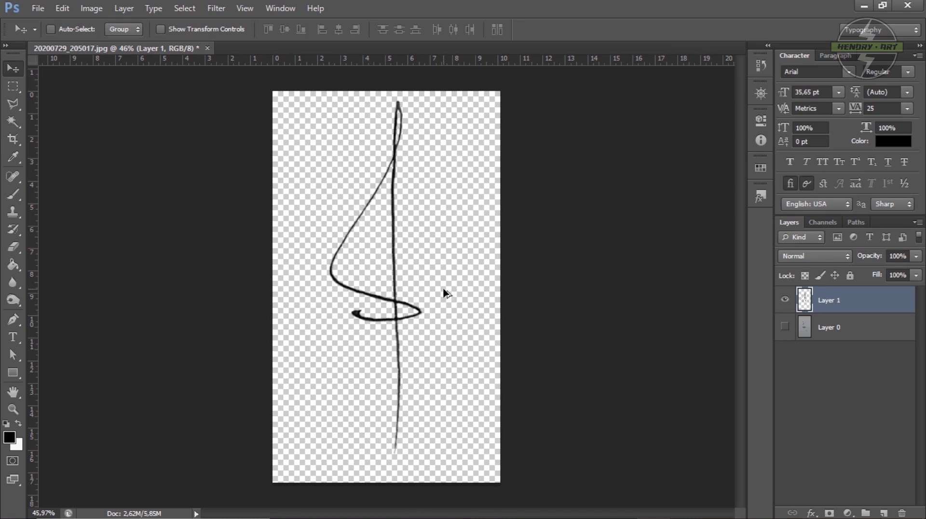
key("ctrl+z")
Enlarge the signature proportionally with Free Transform until it nearly fills the canvas height, apply it, and reposition it within the canvas
key("ctrl+t")
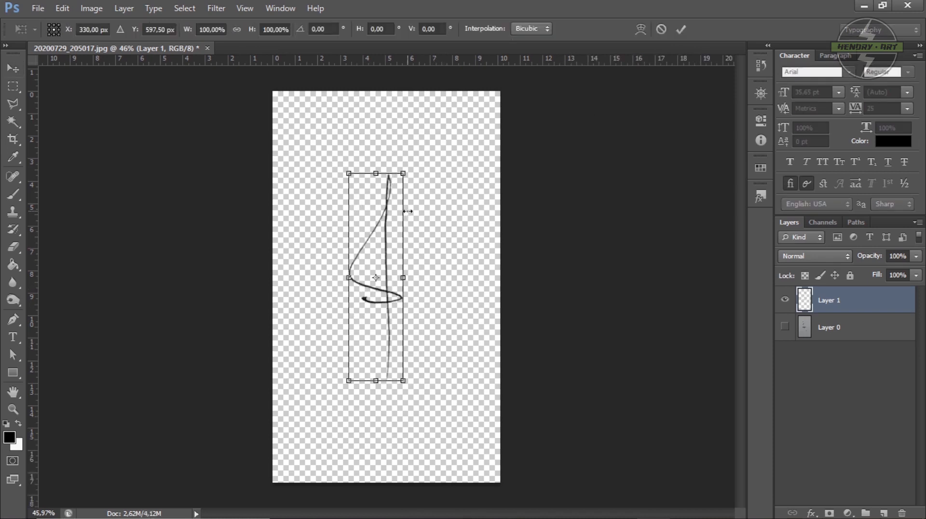
left_click_drag(398, 177, 457, 107)
left_click_drag(384, 155, 398, 155)
left_click_drag(339, 459, 332, 470)
left_click_drag(403, 183, 403, 197)
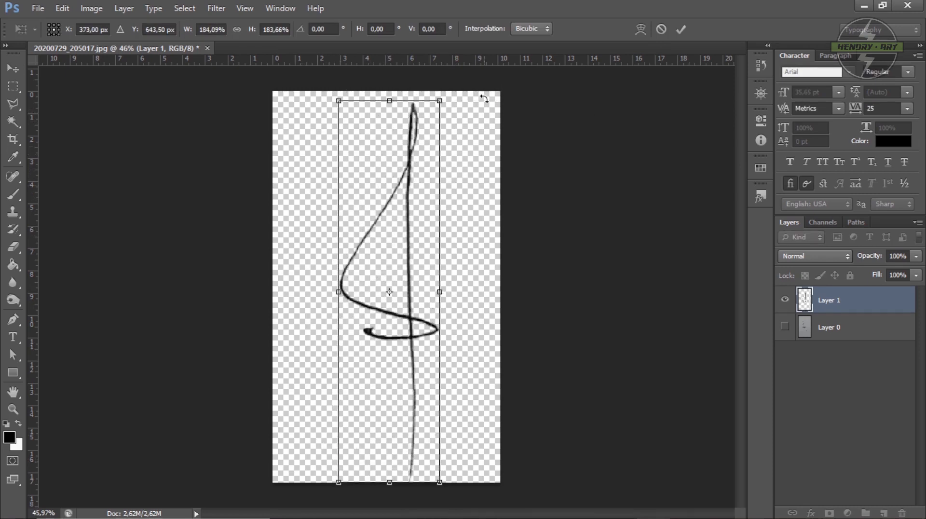
left_click_drag(439, 99, 436, 109)
left_click_drag(419, 233, 417, 226)
left_click(680, 29)
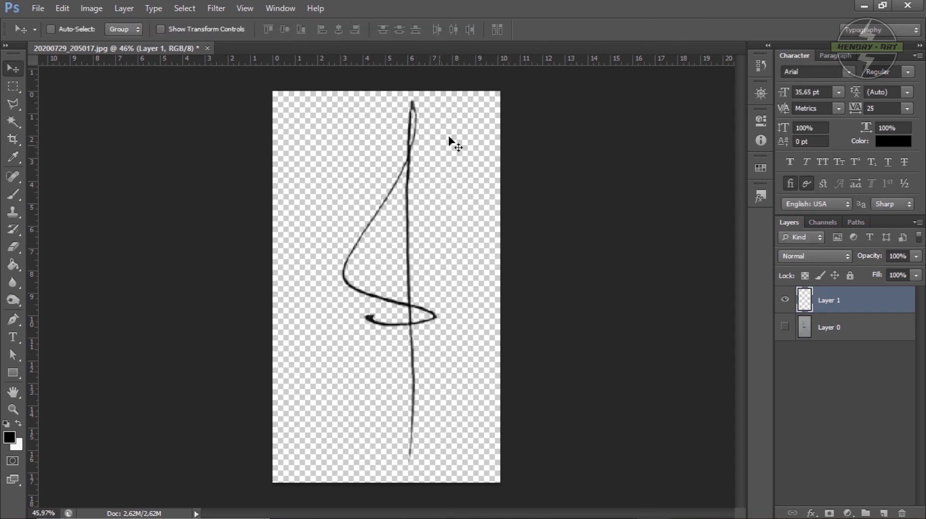
scroll(395, 294, "down", 2)
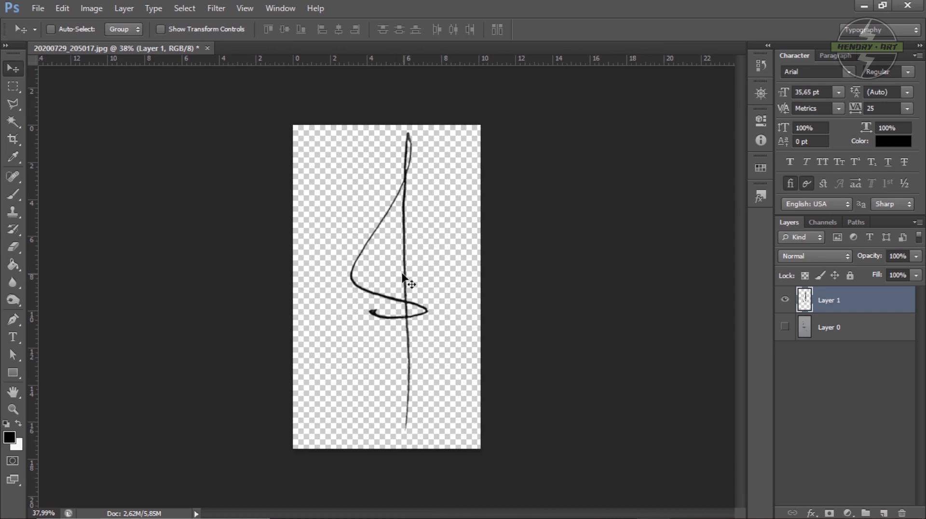
mouse_move(395, 278)
left_mouse_down()
mouse_move(384, 255)
mouse_move(390, 265)
left_mouse_up()
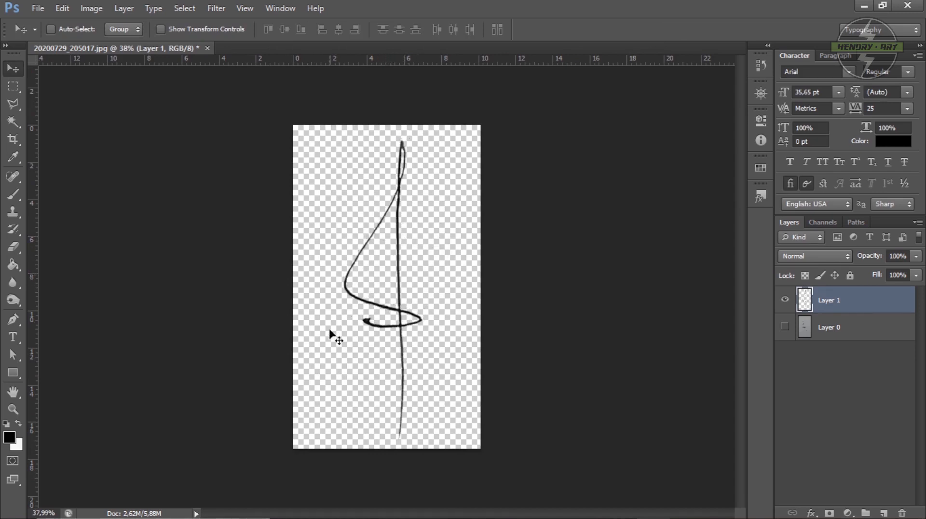
Start saving the document under a new file and set the format to PNG (*.PNG;*.PNS)
left_click(38, 8)
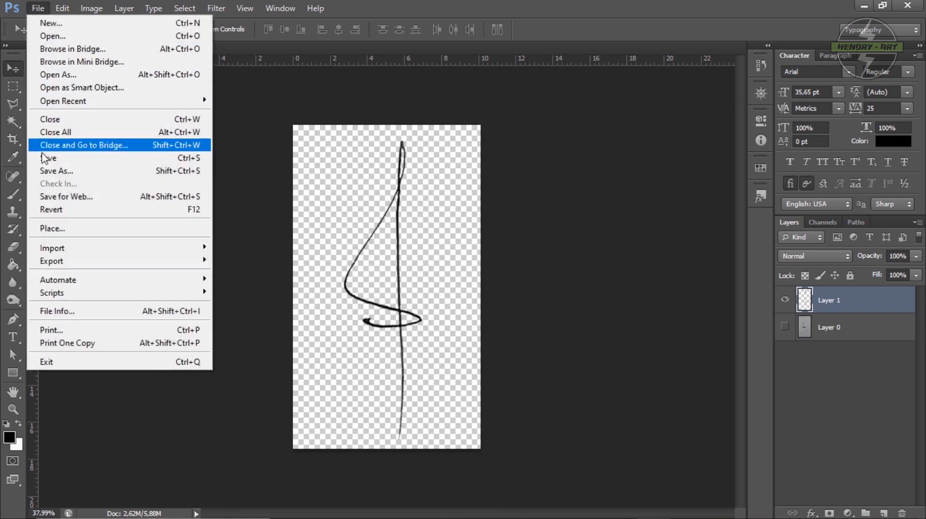
left_click(48, 172)
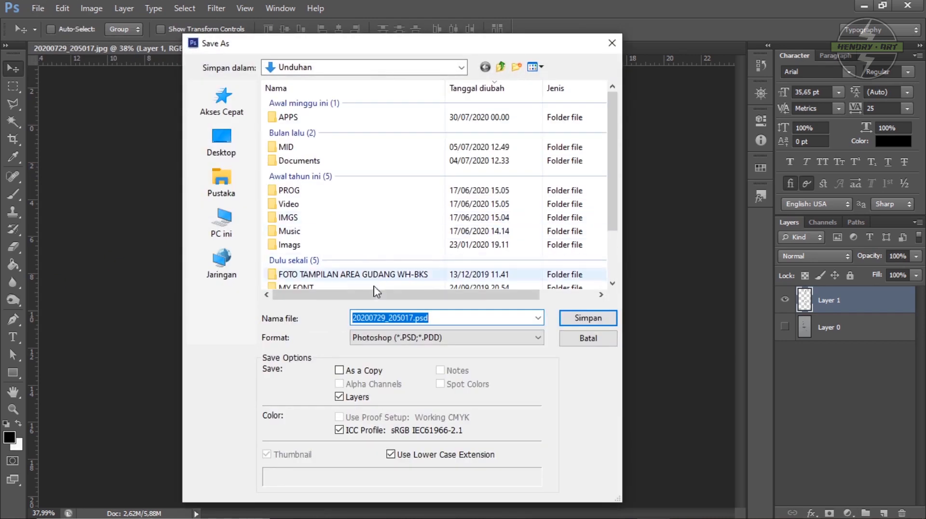
left_click(385, 338)
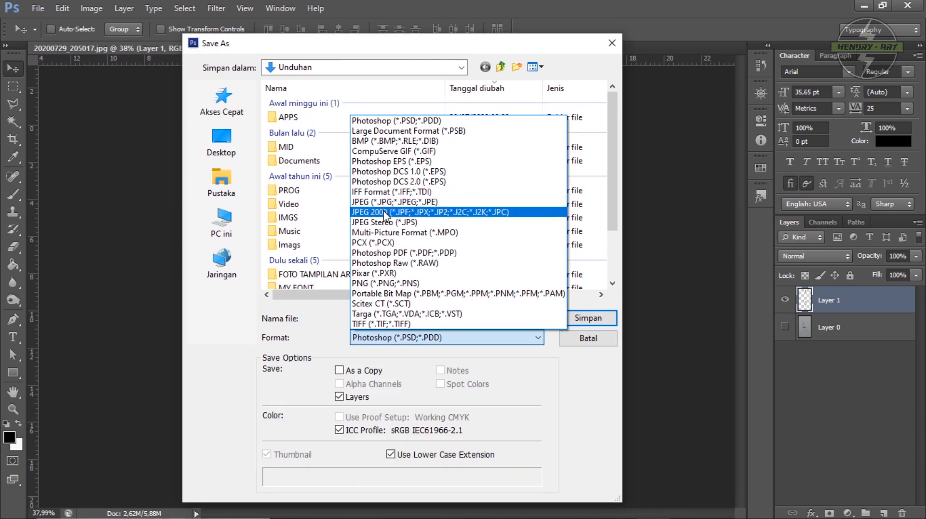
left_click(479, 38)
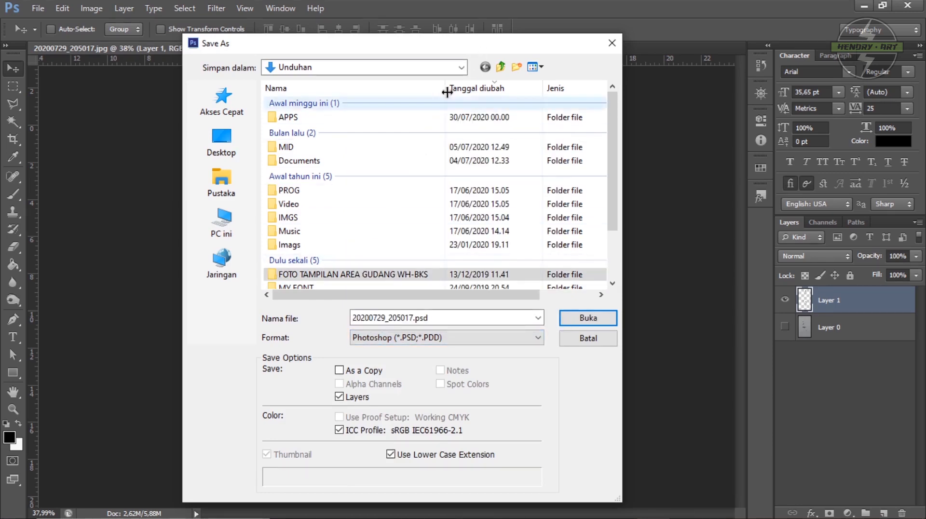
left_click_drag(477, 45, 432, 147)
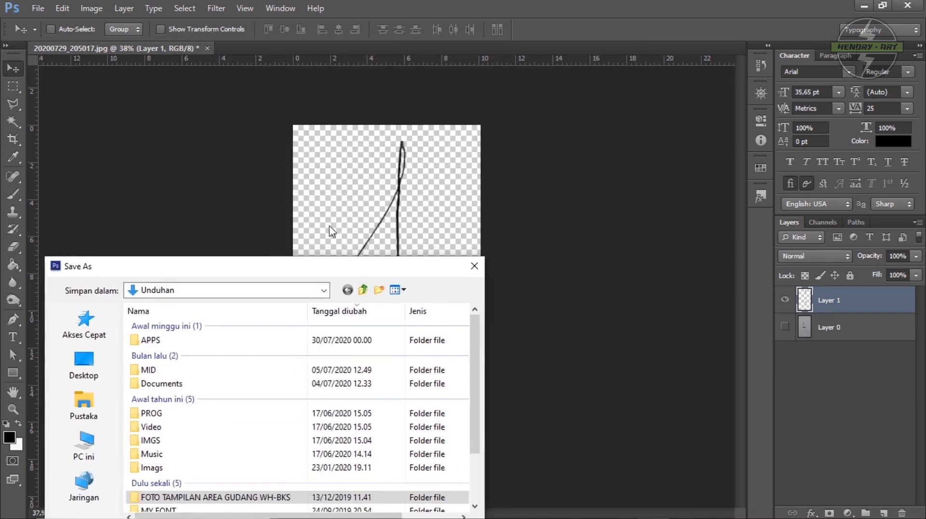
left_click_drag(316, 266, 405, 133)
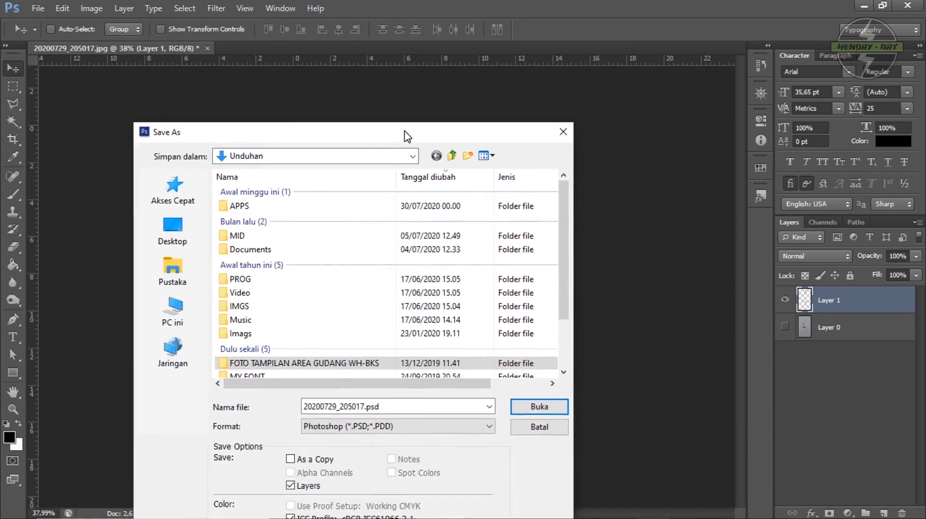
left_click(352, 427)
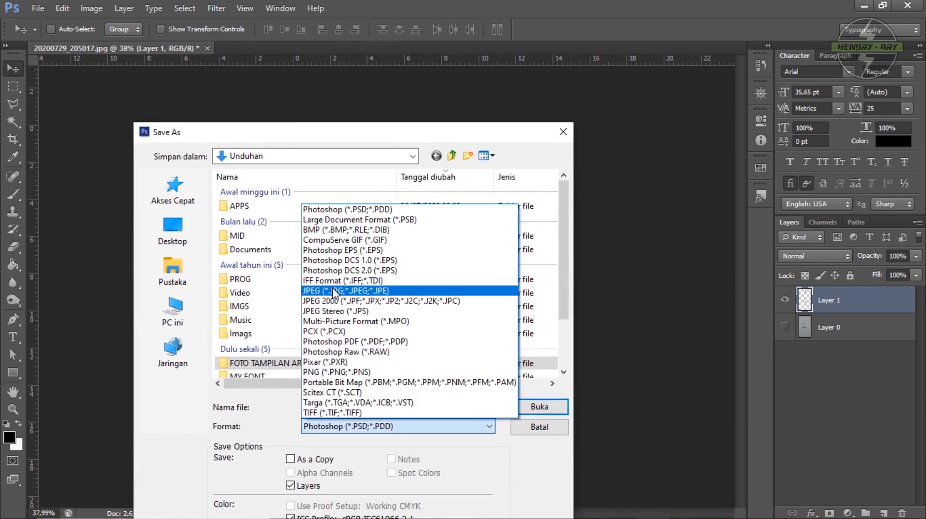
left_click(518, 137)
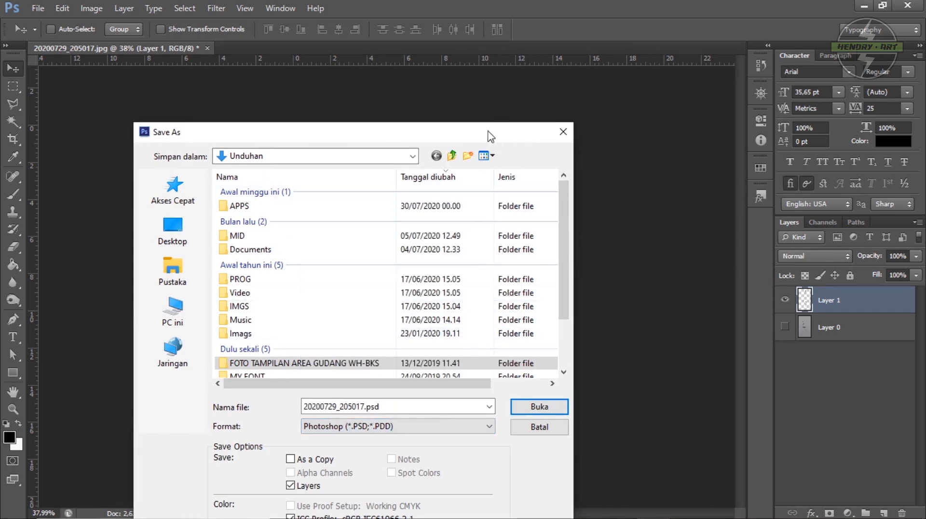
mouse_move(488, 133)
left_mouse_down()
mouse_move(429, 315)
mouse_move(470, 39)
mouse_move(487, 50)
left_mouse_up()
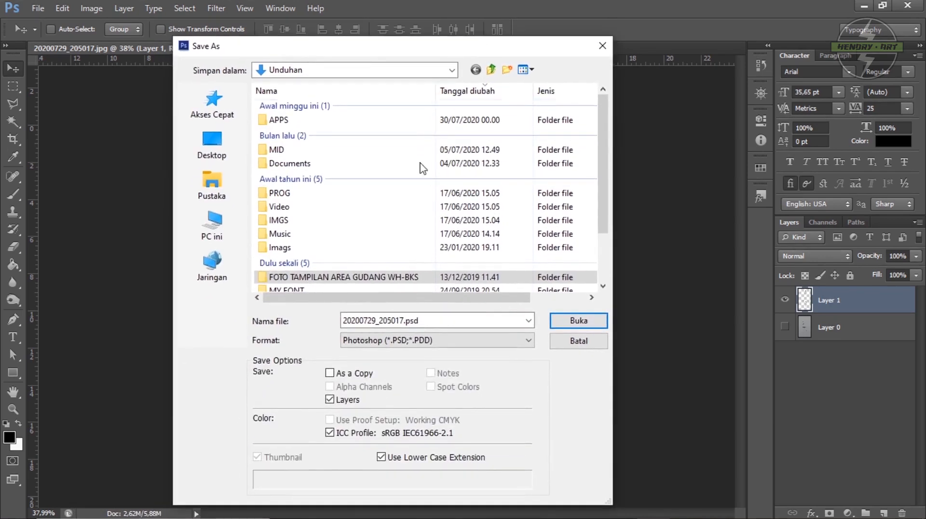
left_click(375, 340)
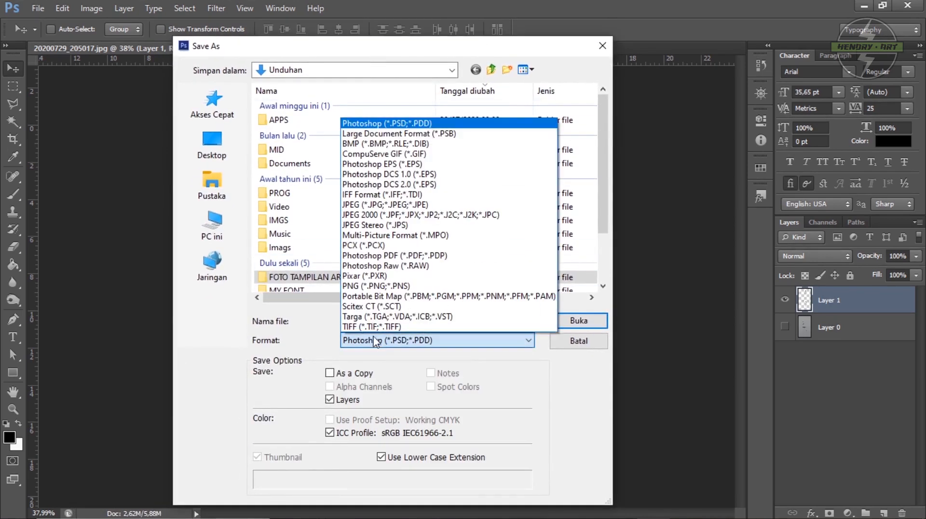
left_click(371, 286)
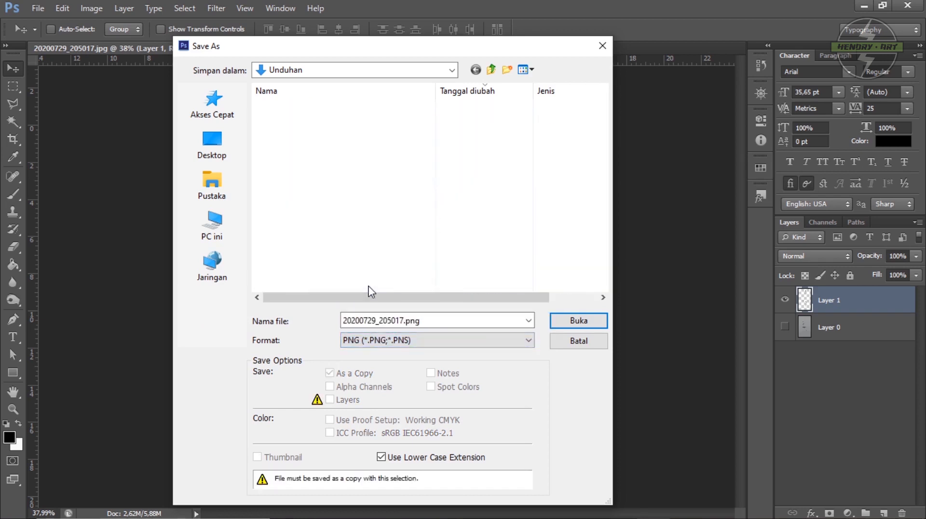
Replace the file's base name with TTD, keeping the .png extension
left_click(430, 319)
left_click(431, 320)
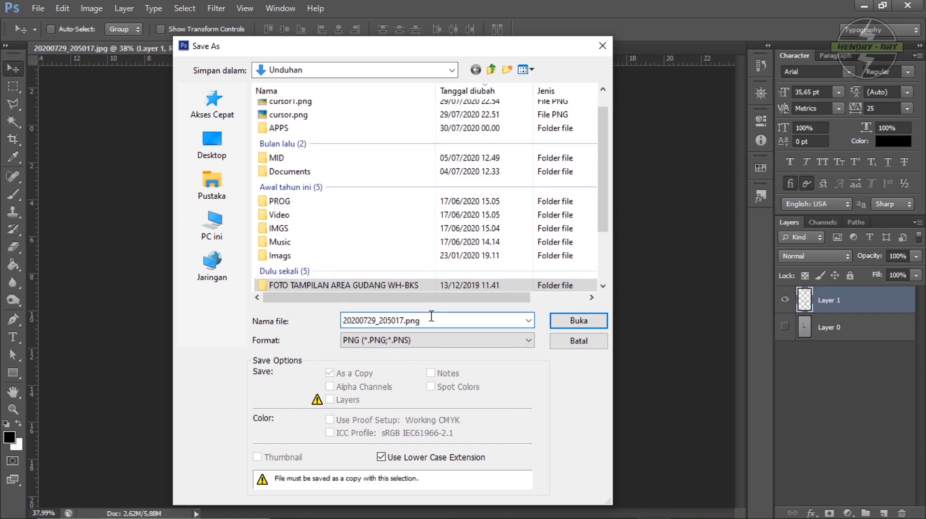
key("shift+Left")
key("shift+Left")
key("shift+Left")
key("shift+Left")
key("shift+Left")
key("shift+Left")
key("shift+Left")
key("shift+Left")
key("shift+Left")
key("shift+Left")
key("shift+Left")
key("shift+Left")
key("shift+Left")
key("shift+Left")
key("shift+Left")
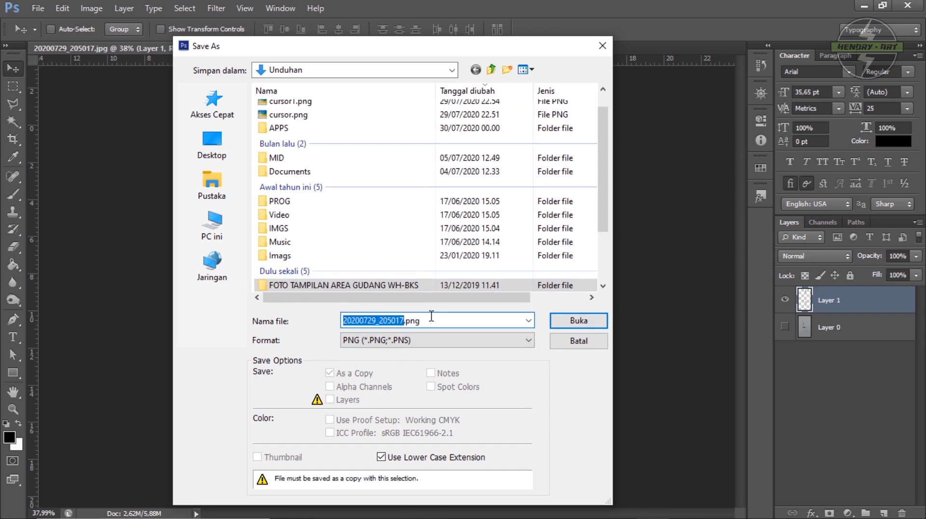
type("TTD")
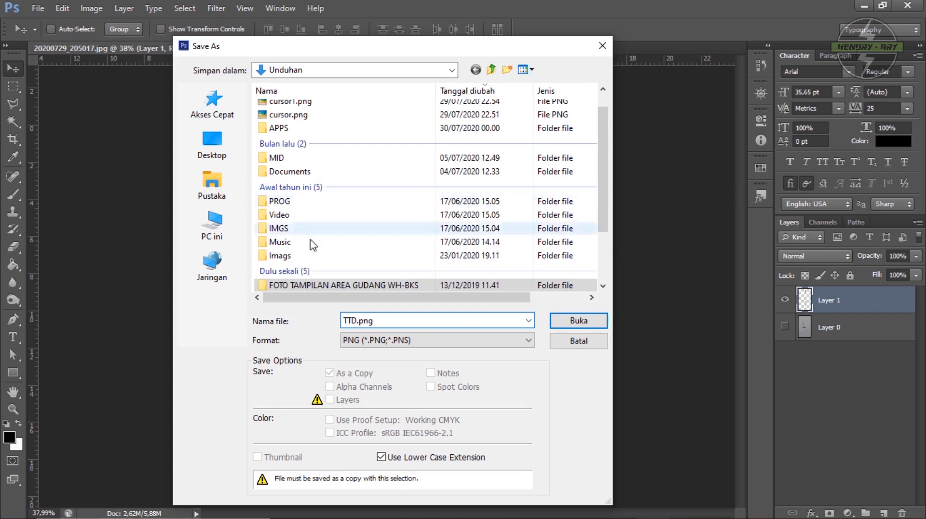
Save the PNG to the Desktop as TTD2.png with compression set to None / Fast
left_click(215, 151)
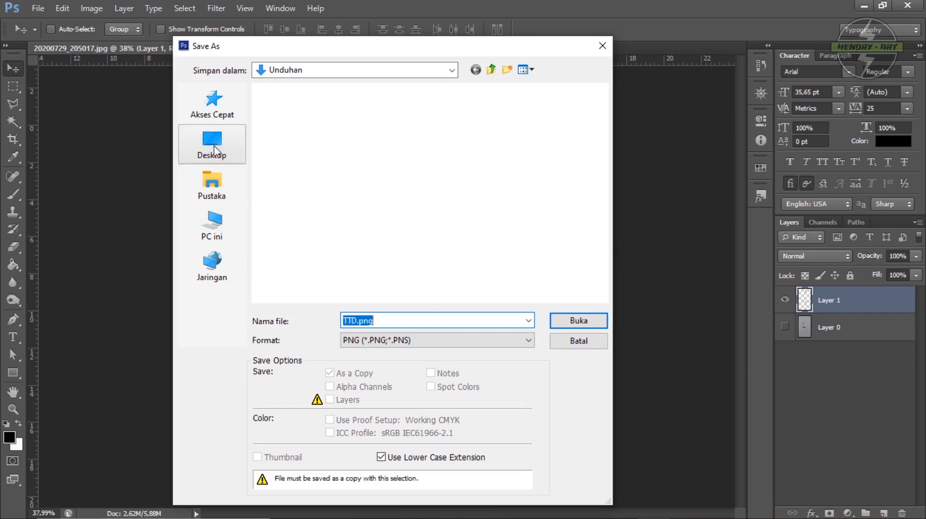
scroll(427, 192, "down", 1)
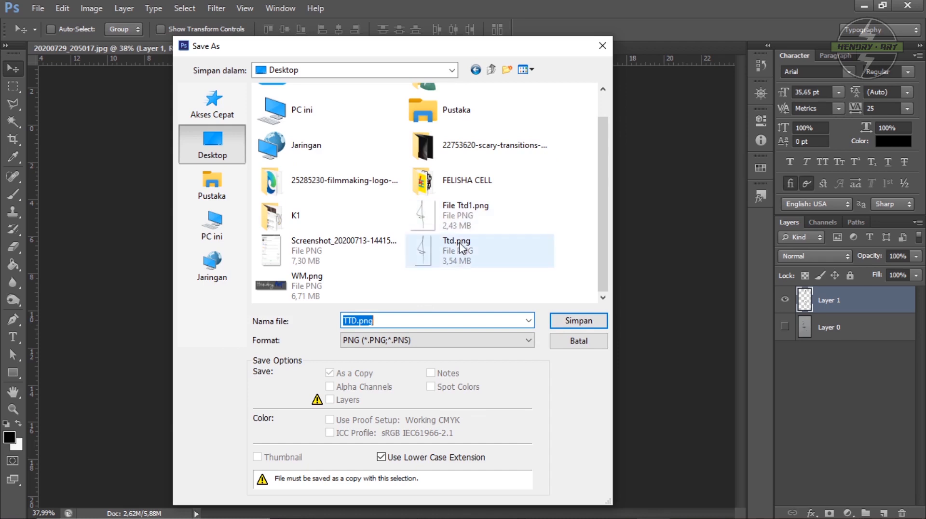
left_click(402, 317)
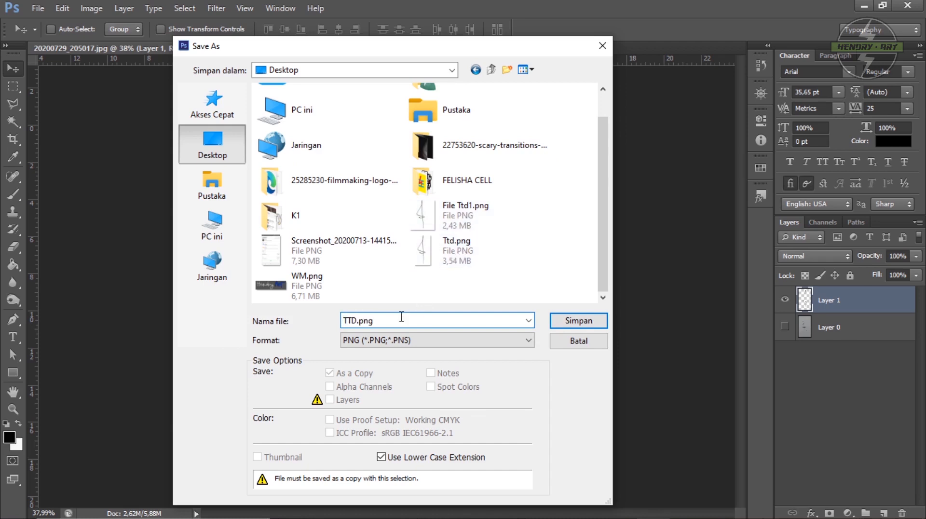
left_click(359, 320)
type("2")
left_click(573, 327)
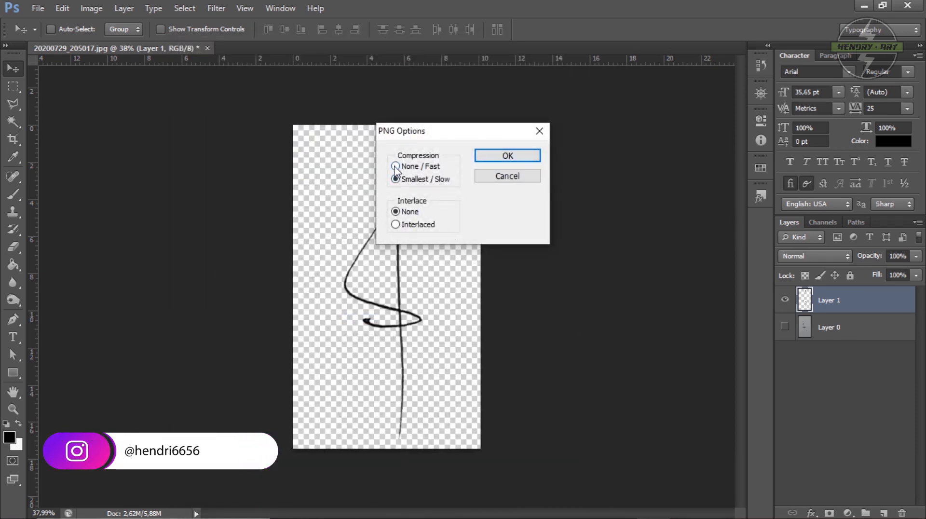
left_click(396, 167)
left_click(497, 155)
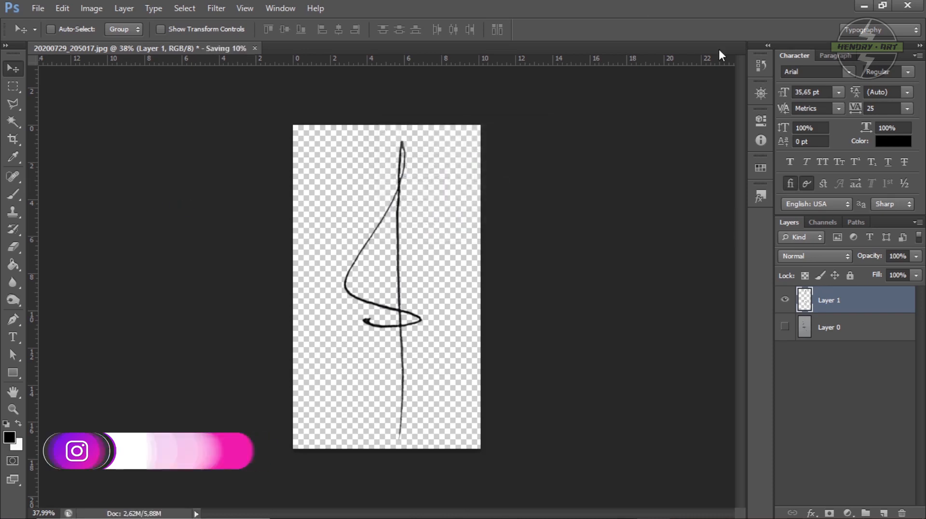
Go to the Windows desktop, open TTD2.png in the Picasa photo viewer, and inspect the signature at different zoom levels
left_click(863, 5)
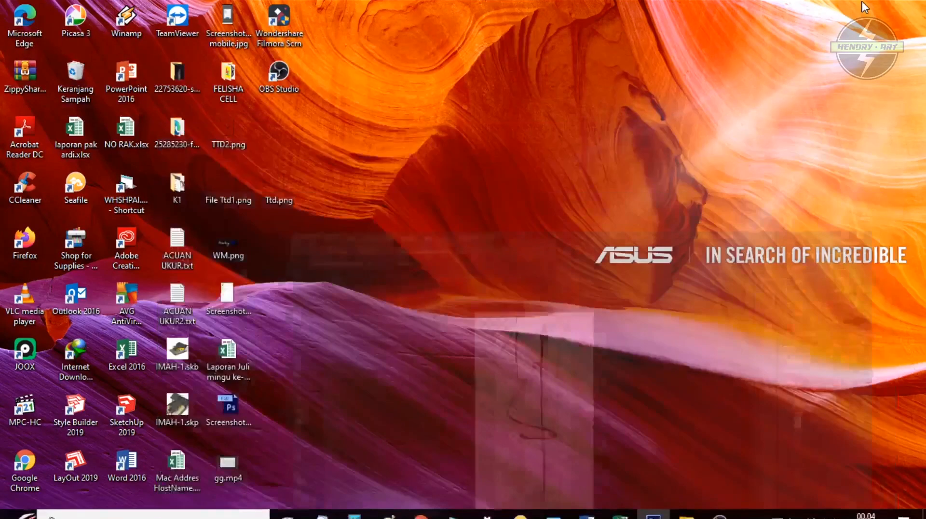
right_click(457, 109)
left_click(477, 149)
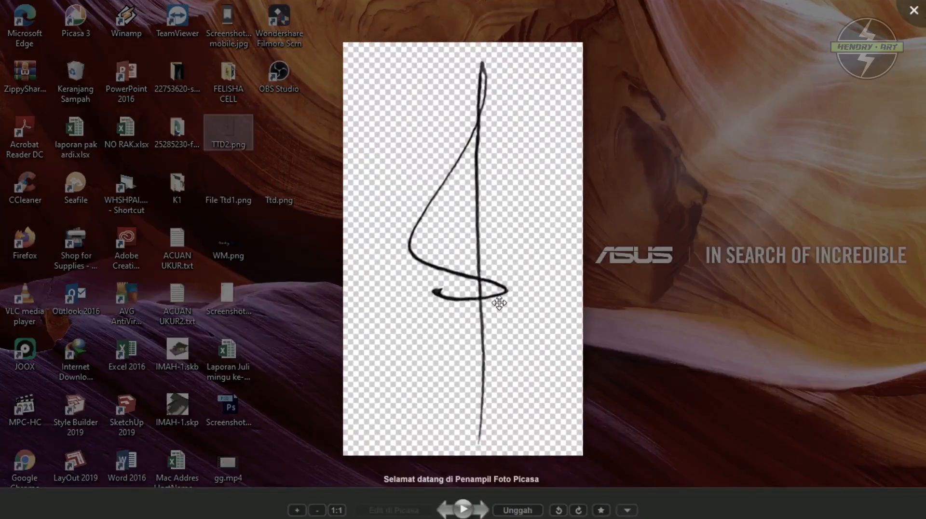
scroll(466, 255, "up", 2)
scroll(467, 248, "down", 2)
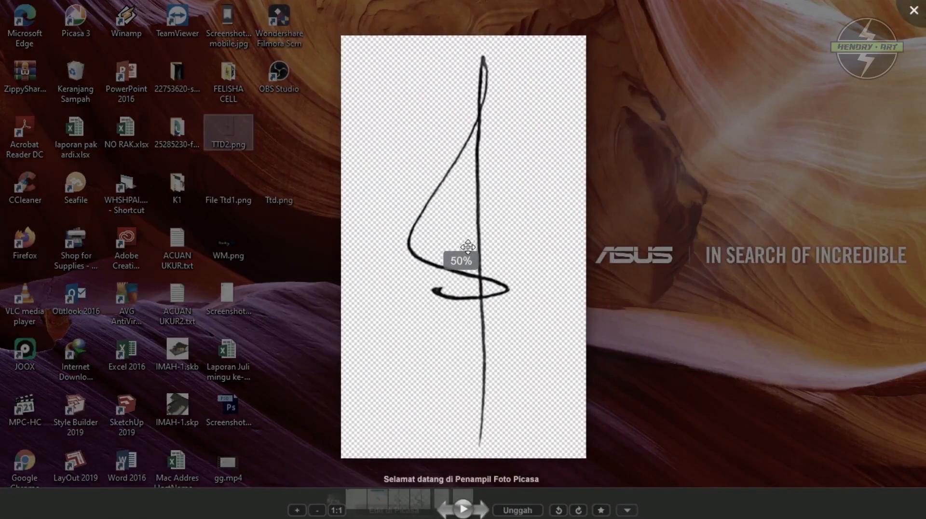
scroll(468, 247, "down", 2)
scroll(498, 201, "up", 1)
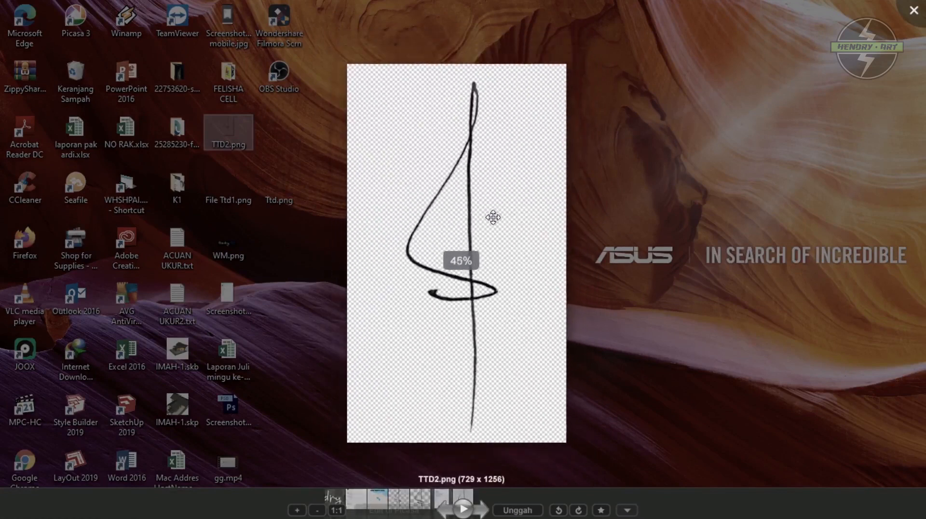
Examine the strokes of the signature in TTD2.png at closer and wider zoom levels, and close the photo viewer
scroll(484, 208, "up", 2)
scroll(481, 207, "down", 3)
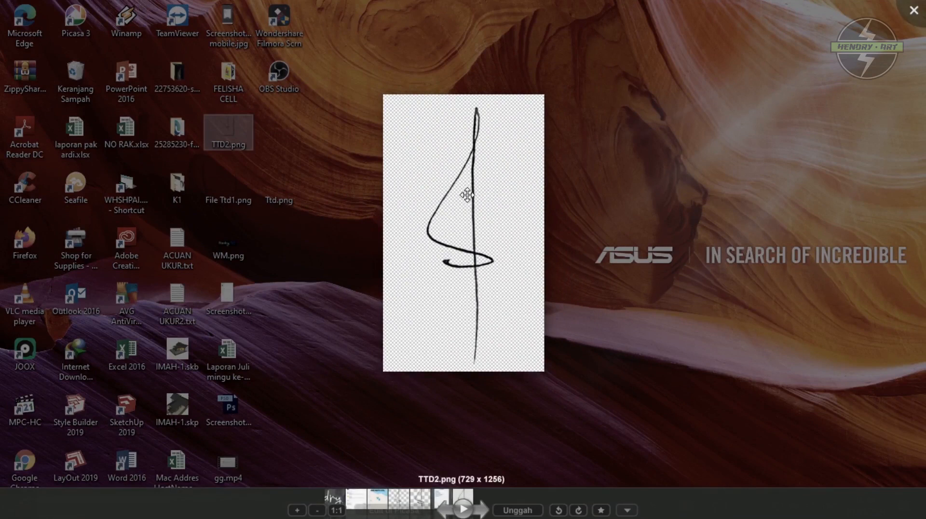
scroll(466, 195, "up", 3)
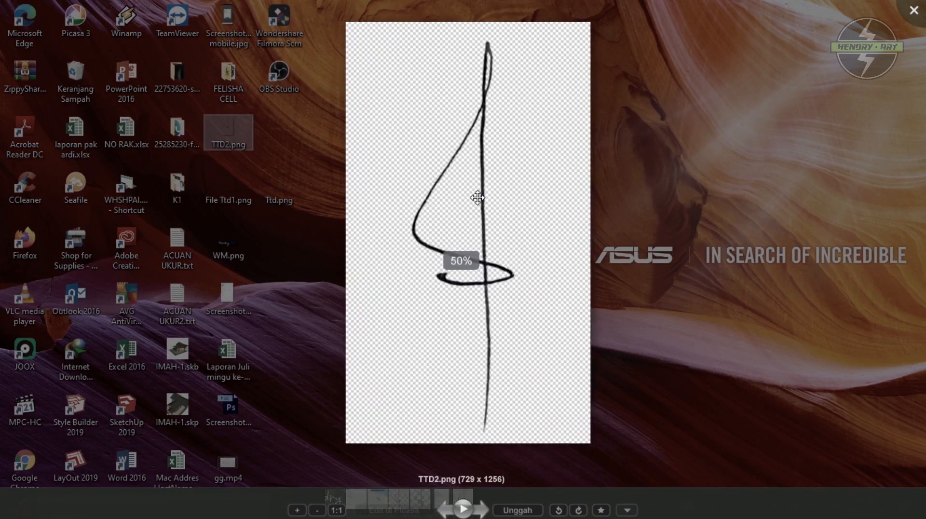
key("Escape")
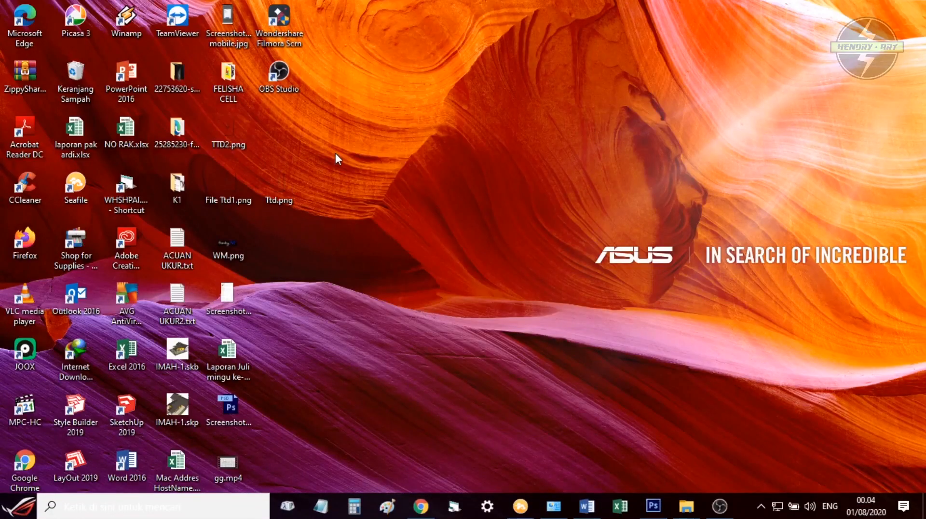
right_click(334, 152)
left_click(486, 198)
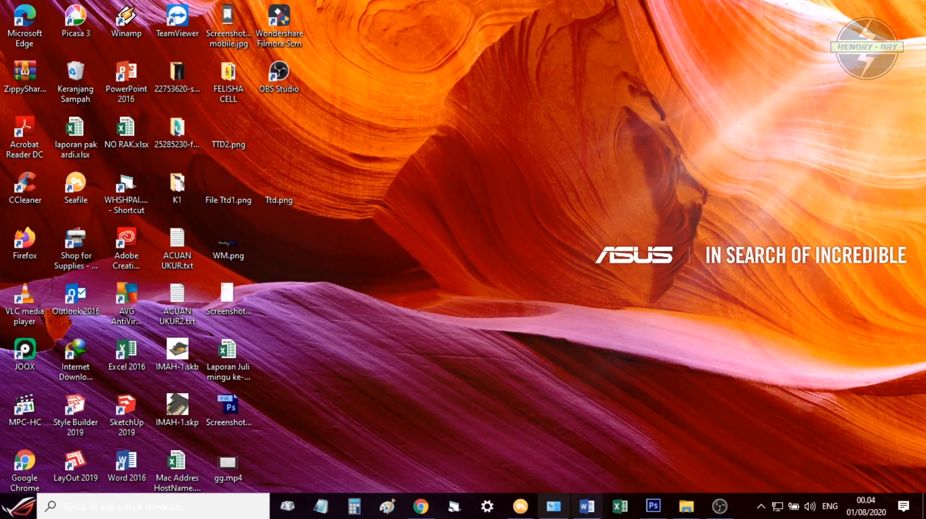
left_click(554, 506)
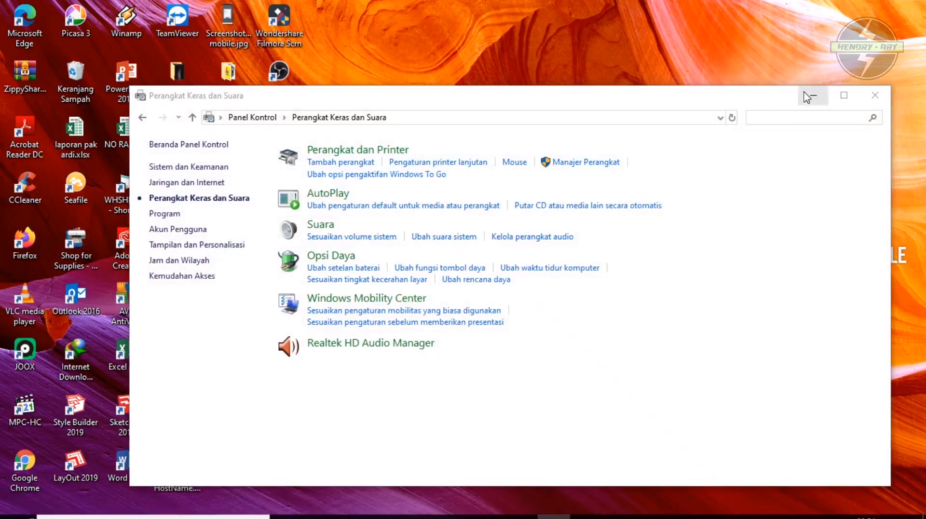
left_click(806, 97)
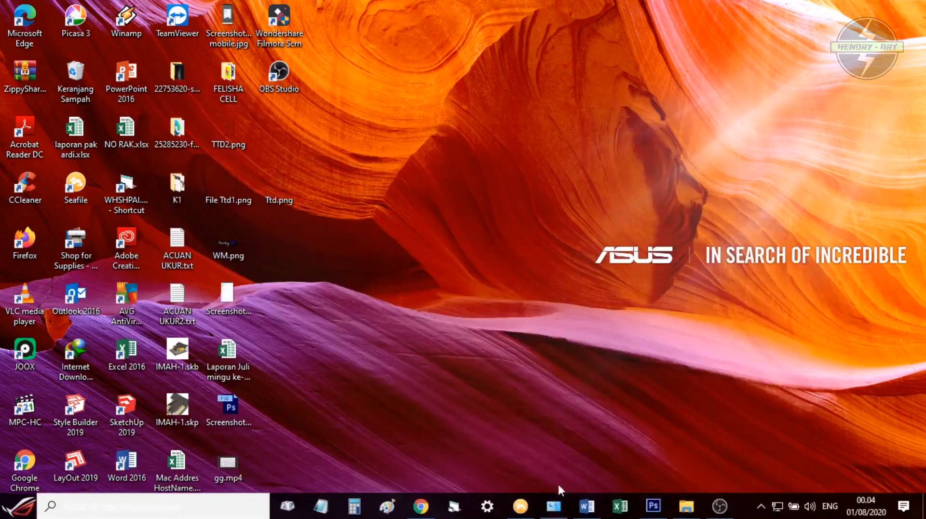
Switch to the CV document in Word, maximize its window, and go to the signature block under "Hormat saya," on page 7
left_click(586, 506)
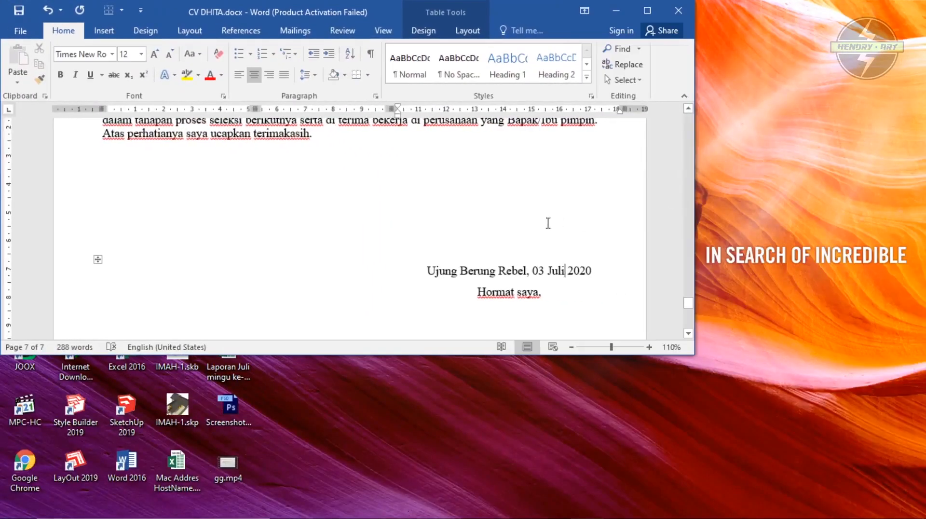
left_click(649, 11)
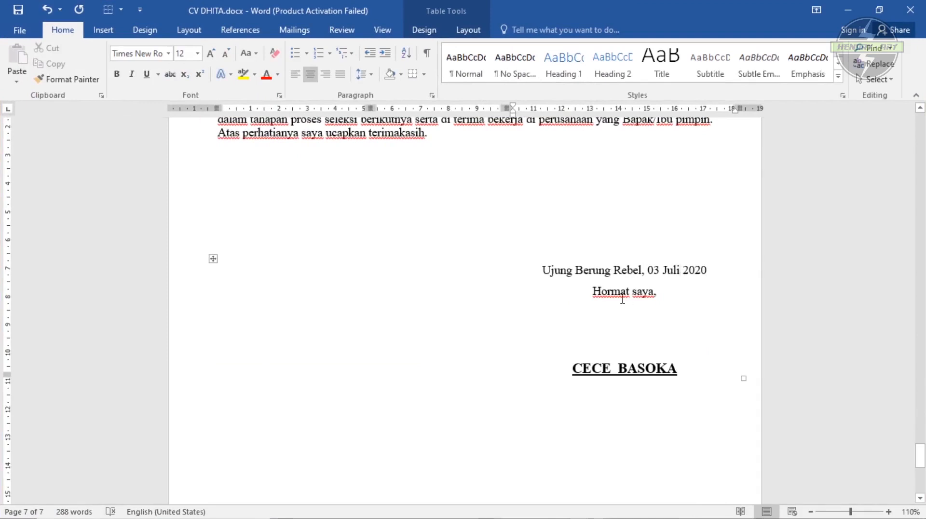
scroll(622, 299, "down", 3)
scroll(622, 229, "up", 1)
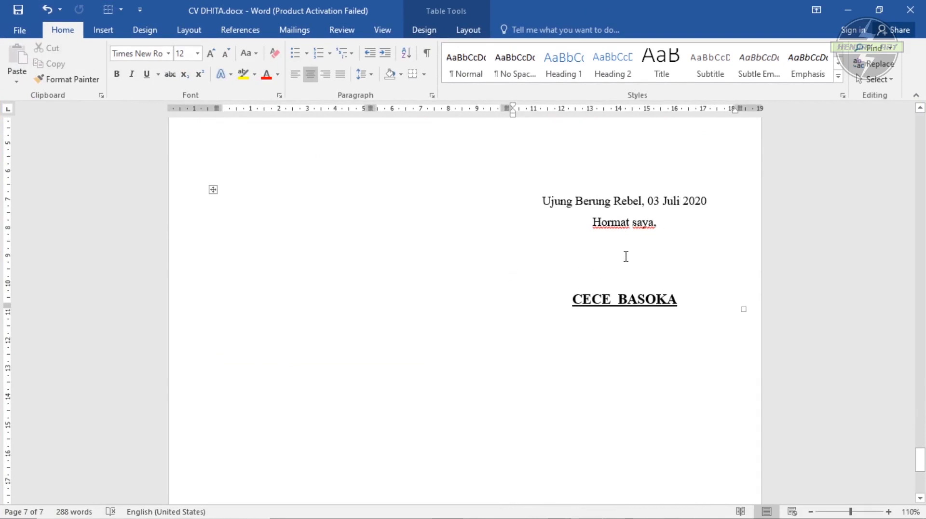
Insert TTD2.png from the desktop into the CV document at the signature block below "Hormat saya,"
left_click(844, 10)
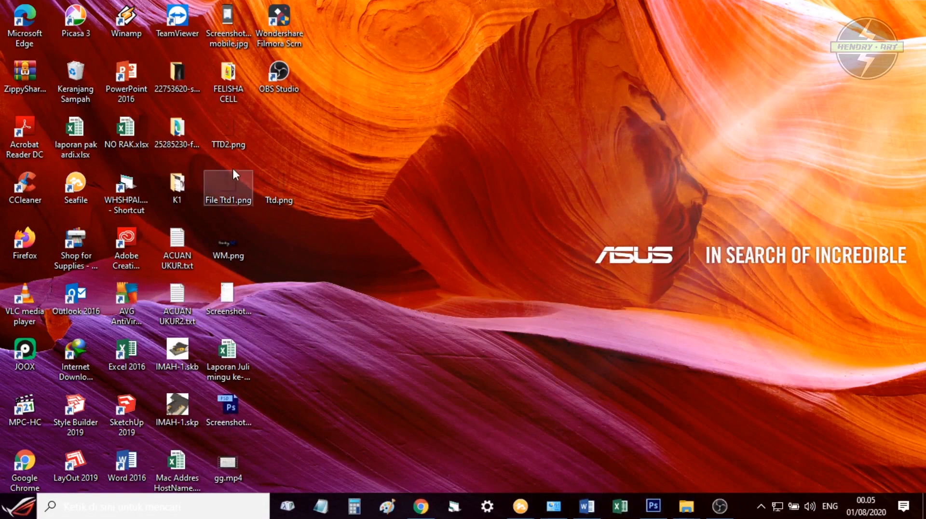
left_click(587, 506)
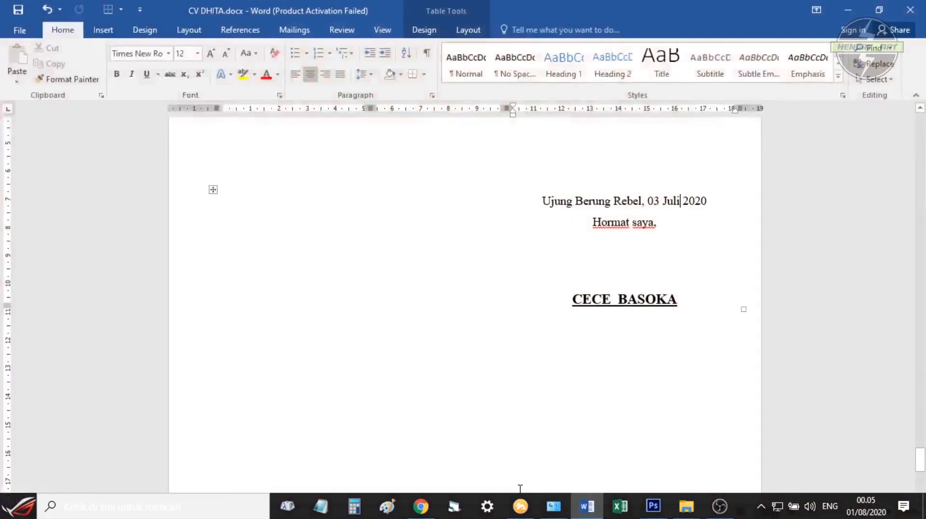
left_click(110, 38)
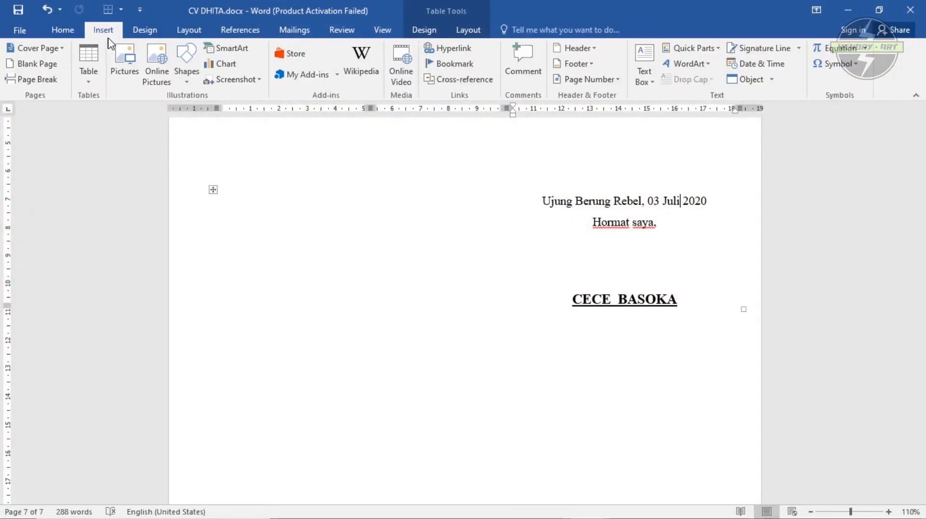
left_click(848, 8)
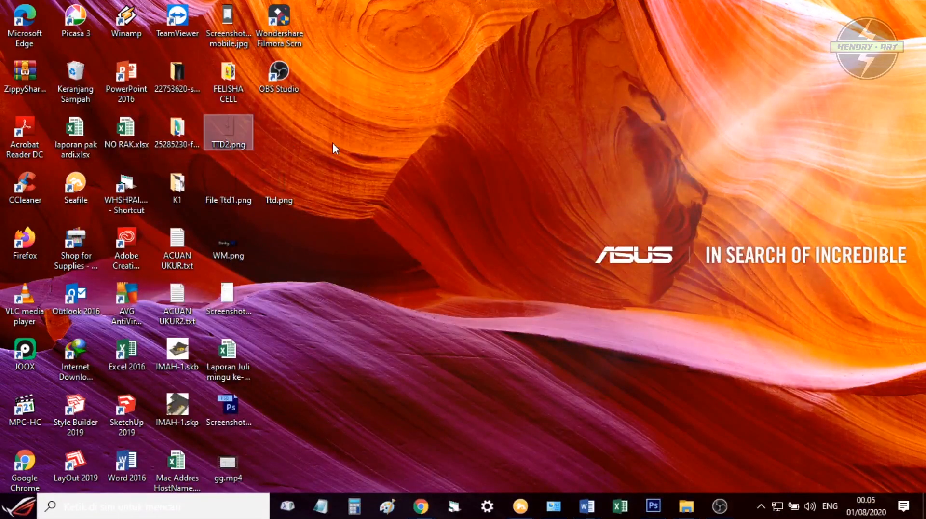
left_click_drag(227, 126, 606, 266)
Set the text wrapping of the inserted signature picture to In Front of Text
scroll(501, 290, "up", 8)
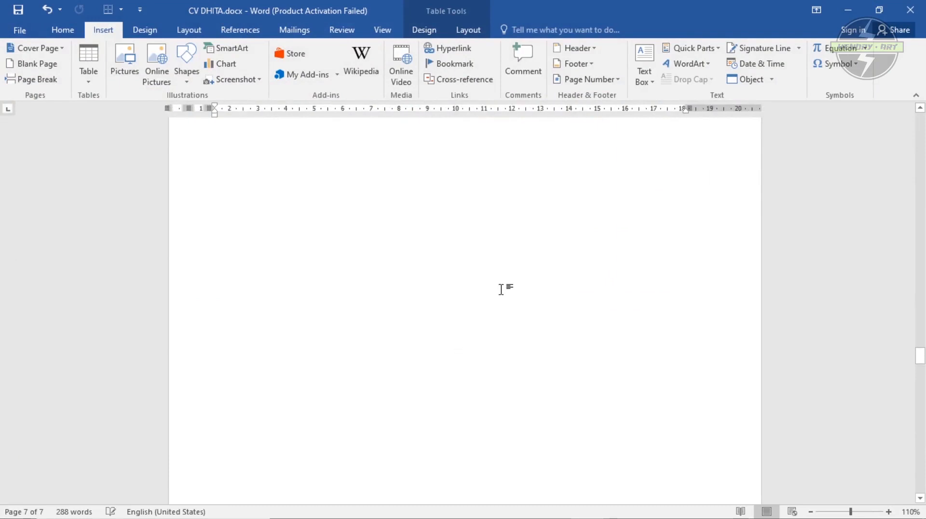
scroll(494, 291, "down", 10, "ctrl")
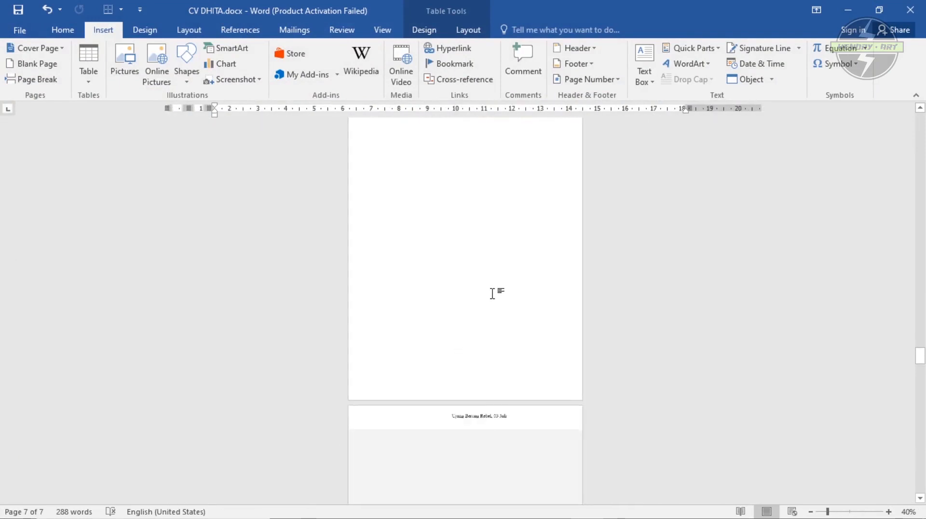
scroll(469, 342, "up", 9, "ctrl")
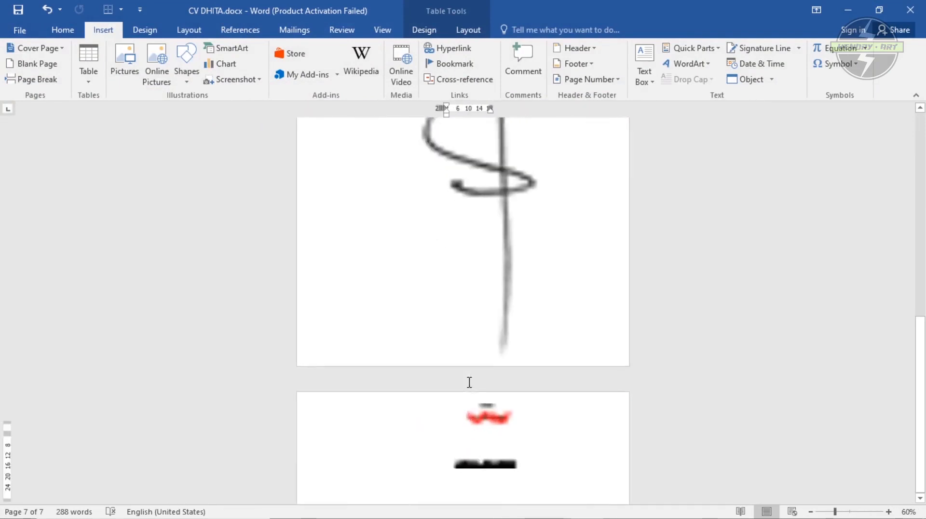
scroll(491, 317, "up", 8)
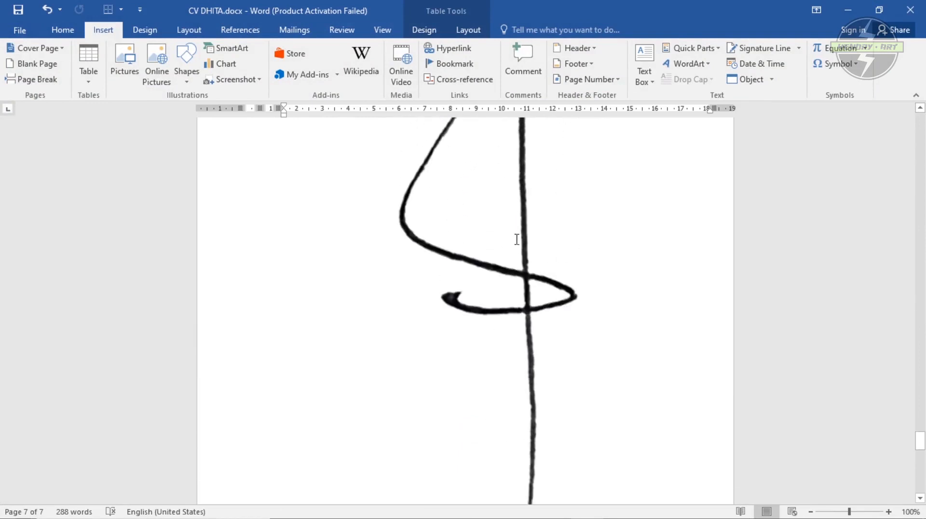
left_click(502, 263)
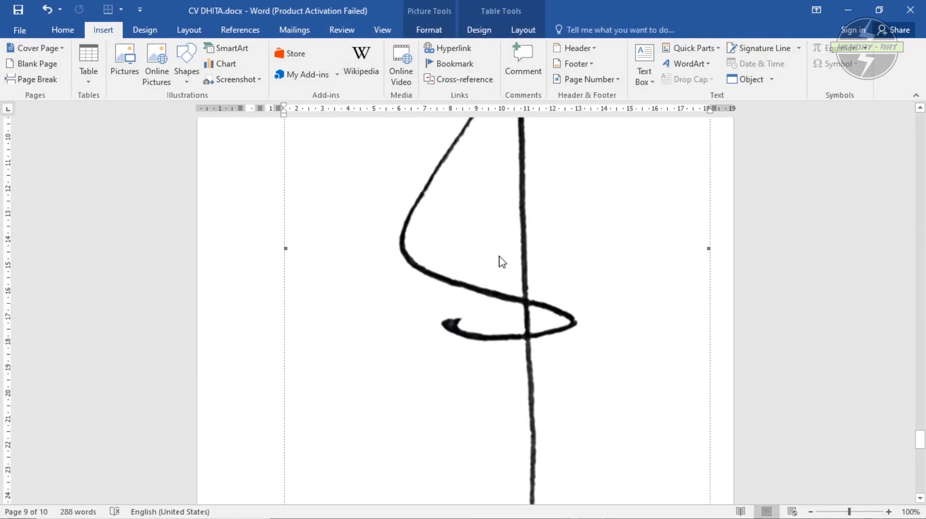
right_click(500, 261)
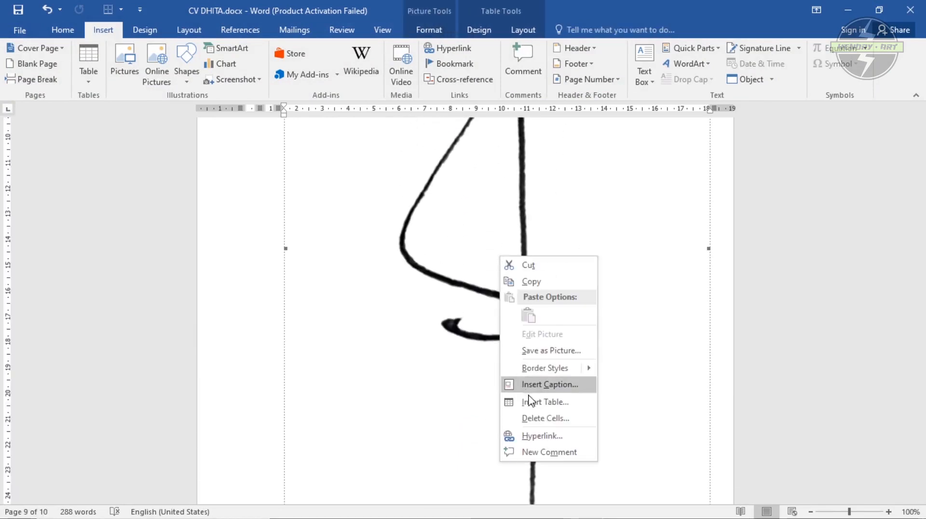
left_click(478, 198)
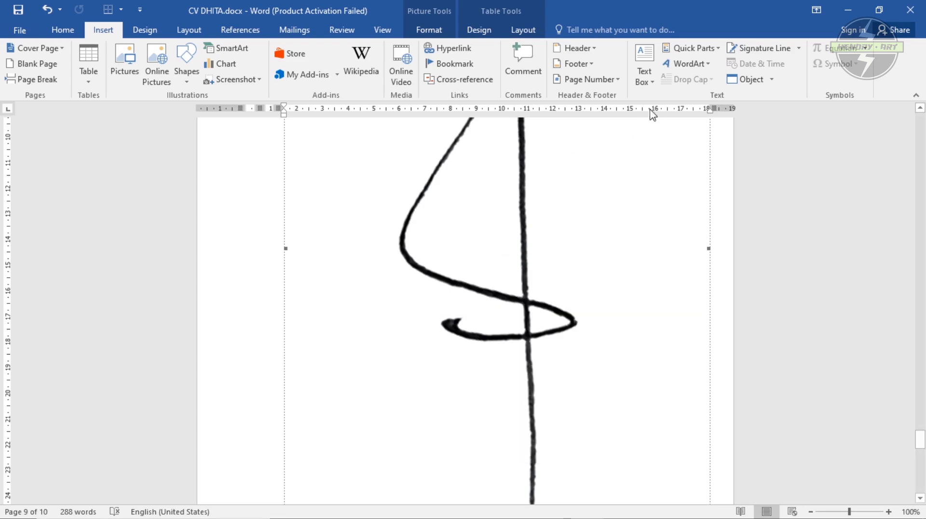
left_click(649, 80)
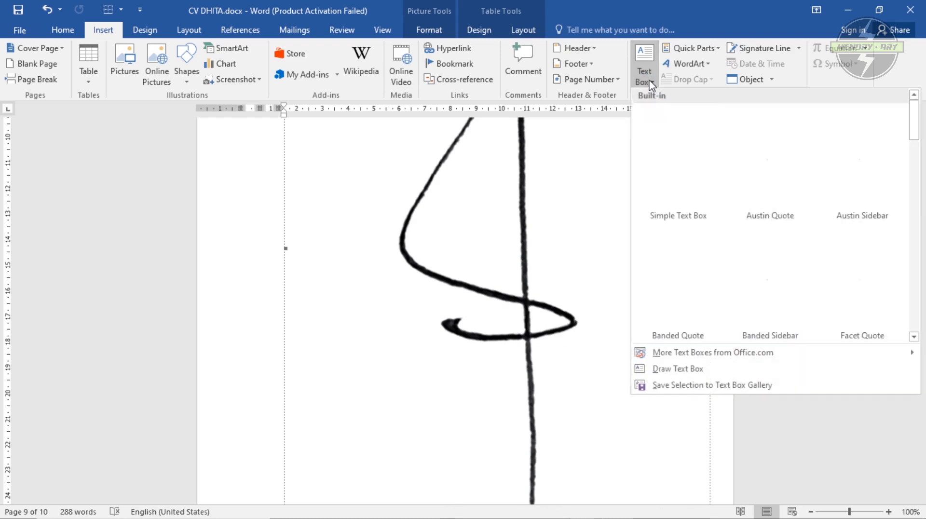
left_click(650, 83)
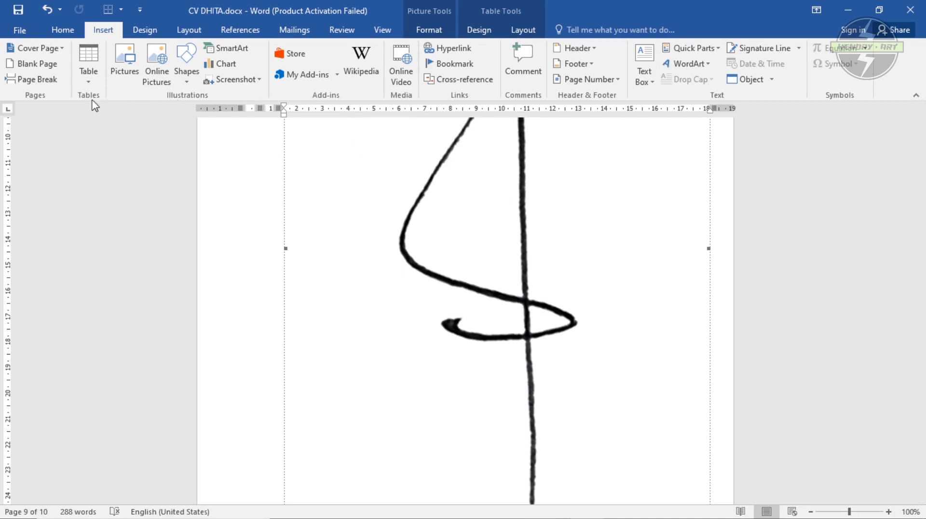
left_click(707, 72)
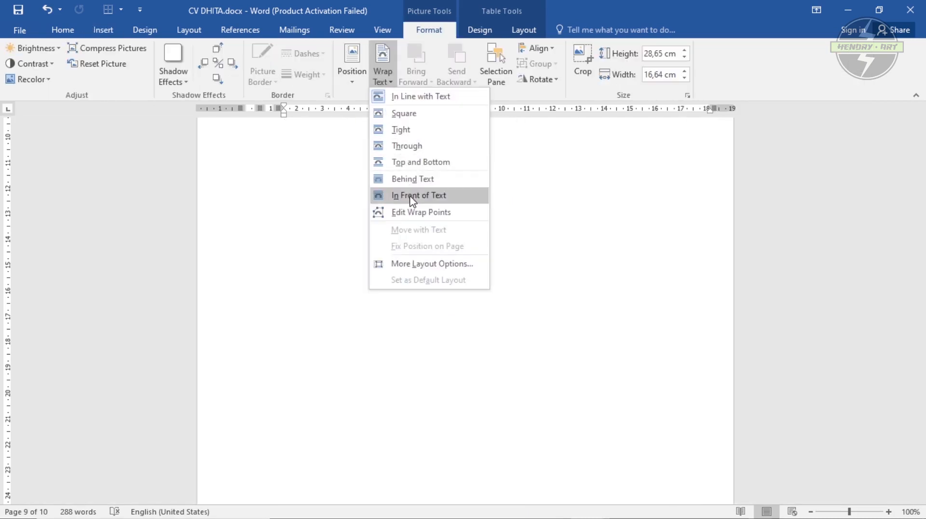
left_click(422, 196)
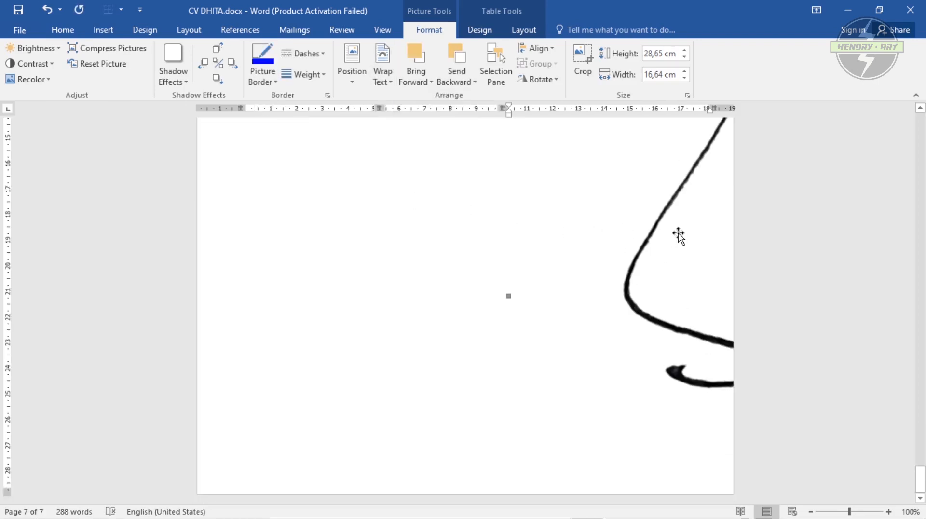
Move the signature picture fully onto page 7 and shrink it to about 3,92 cm high and 2,28 cm wide
left_click_drag(678, 235, 413, 270)
scroll(423, 268, "down", 5)
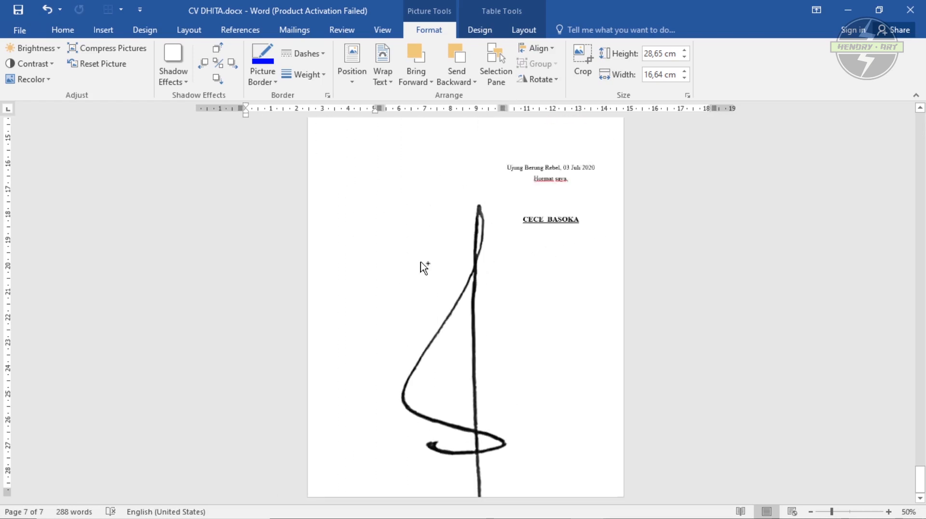
left_click_drag(468, 265, 397, 214)
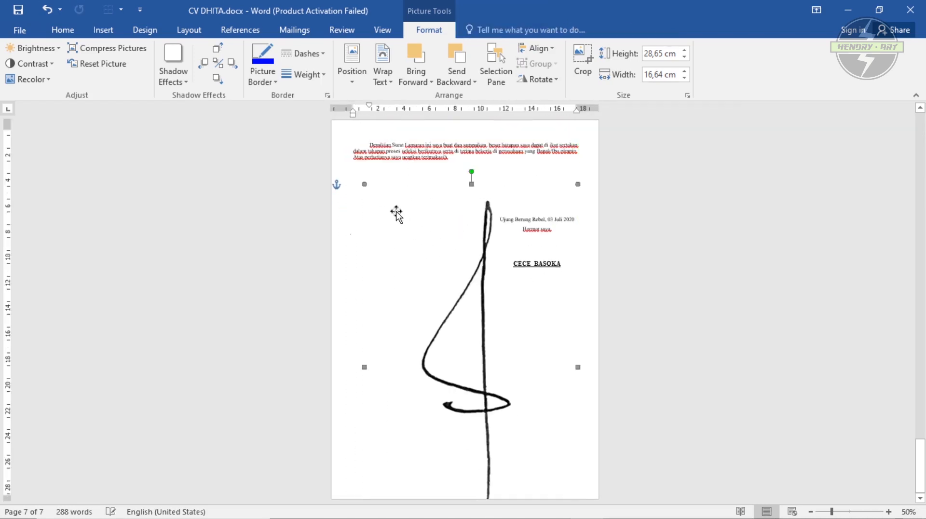
left_click_drag(365, 185, 482, 348)
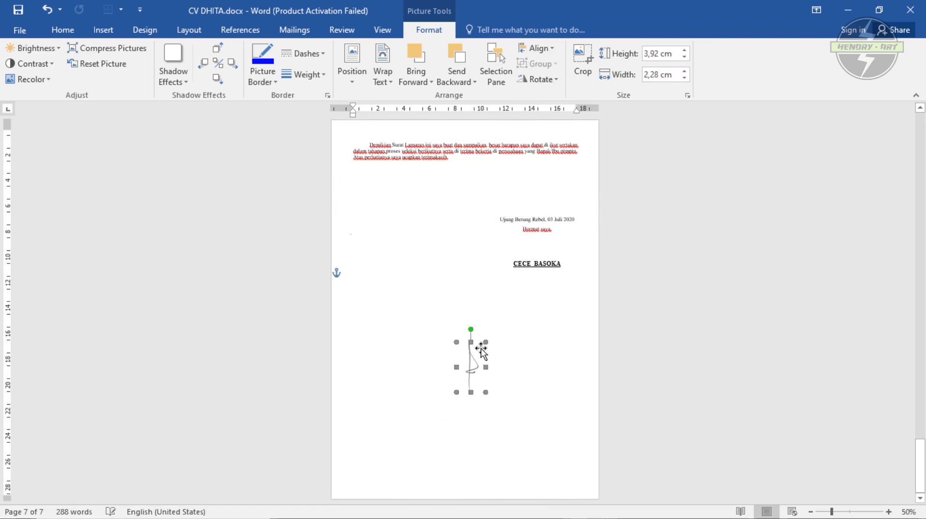
Position the signature between "Hormat saya," and the printed name, and shrink it to about 2,33 cm high and 1,36 cm wide
scroll(533, 345, "up", 2)
scroll(533, 345, "up", 6, "ctrl")
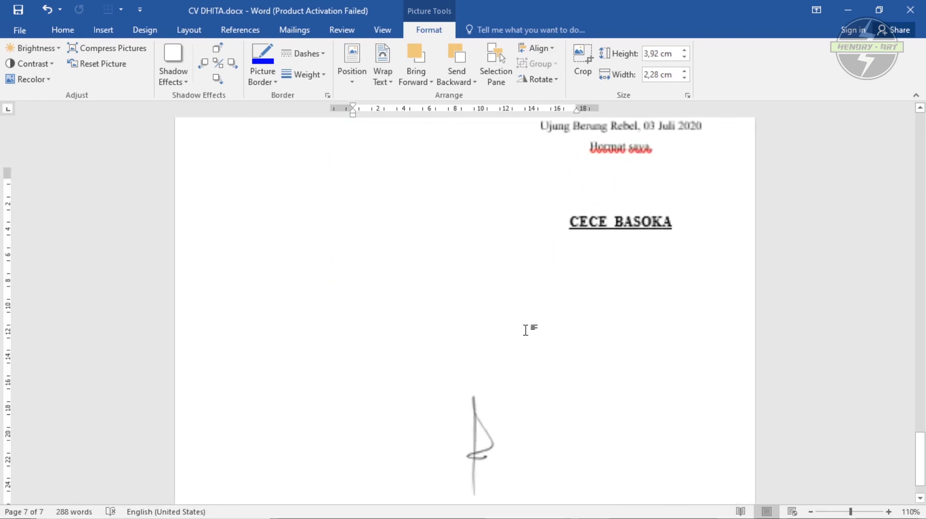
mouse_move(489, 414)
left_mouse_down()
mouse_move(602, 247)
mouse_move(620, 170)
mouse_move(625, 177)
left_mouse_up()
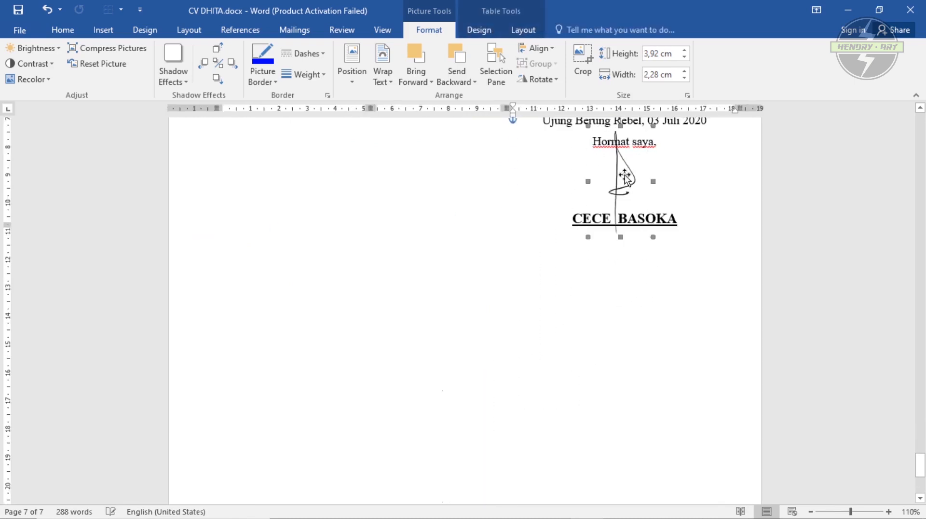
scroll(608, 304, "up", 3)
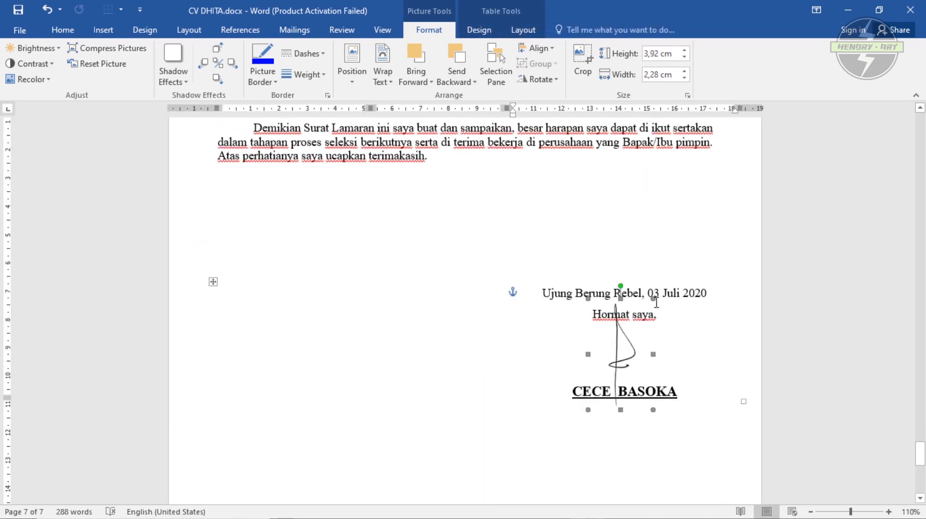
left_click_drag(639, 319, 639, 319)
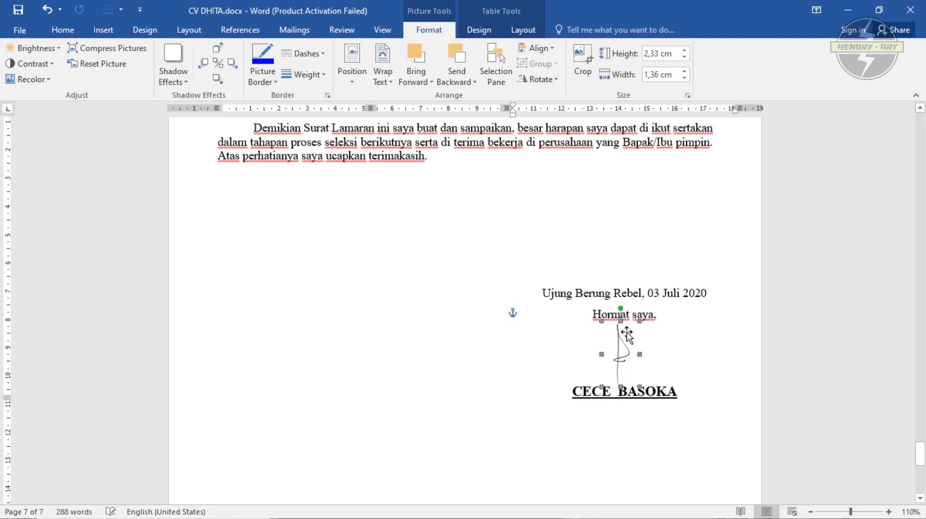
scroll(597, 330, "up", 4, "ctrl")
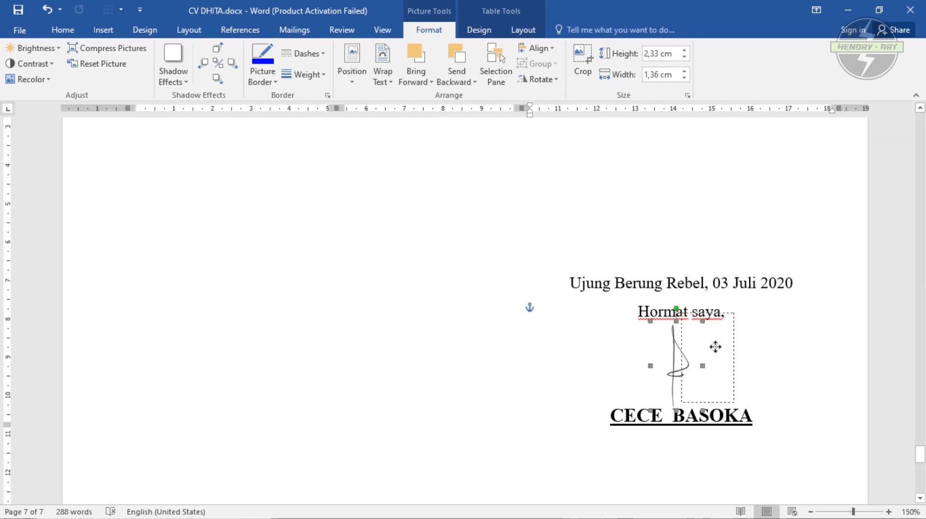
left_click_drag(715, 347, 675, 352)
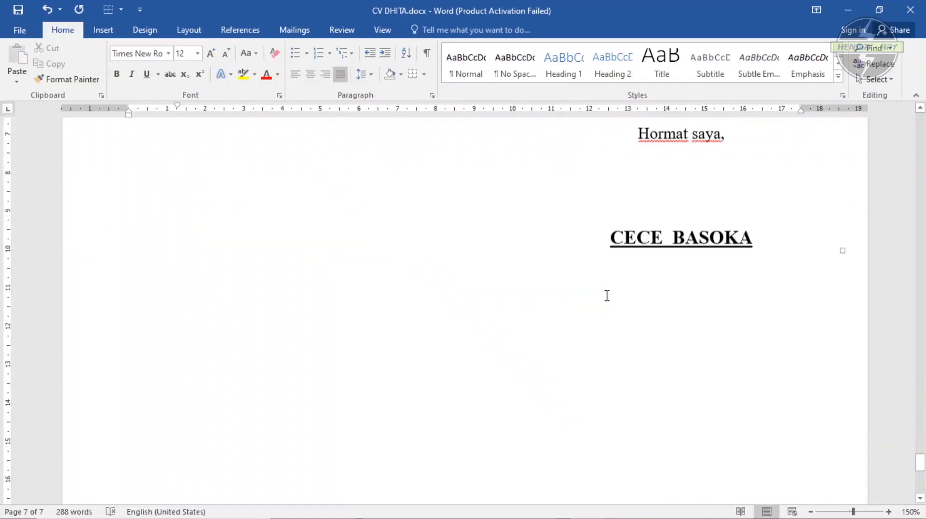
Insert the signature PNG from the desktop into the CV document again, this time outside the signature table
scroll(606, 296, "up", 1)
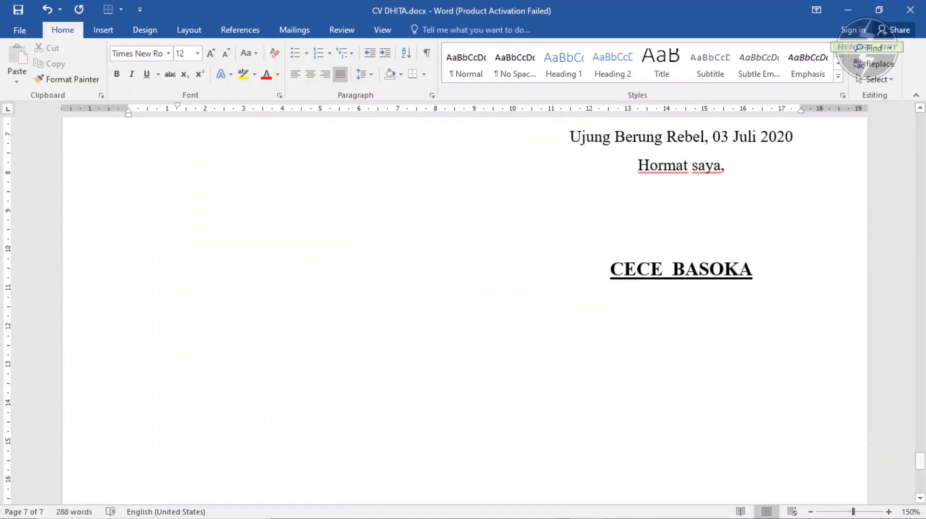
left_click(848, 9)
left_click_drag(300, 218, 653, 223)
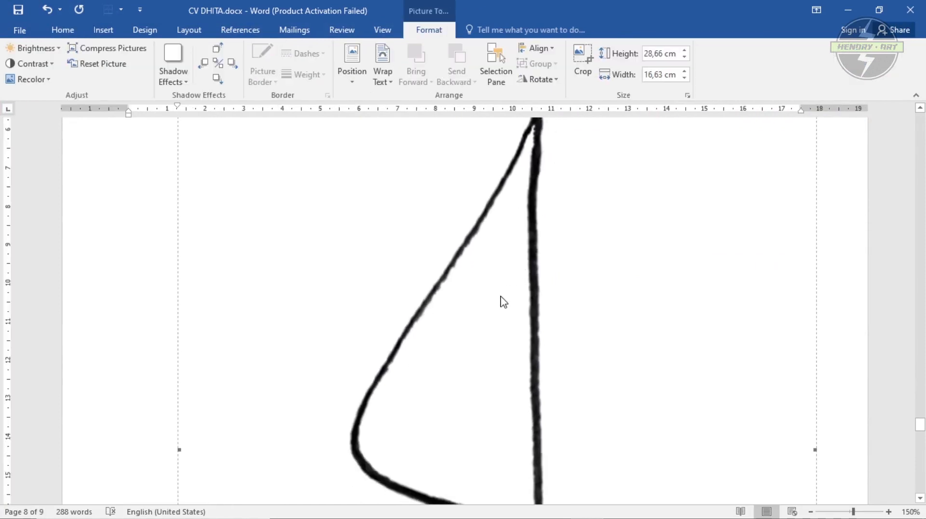
Set the text wrapping of the newly inserted signature picture to In Front of Text
left_click(382, 75)
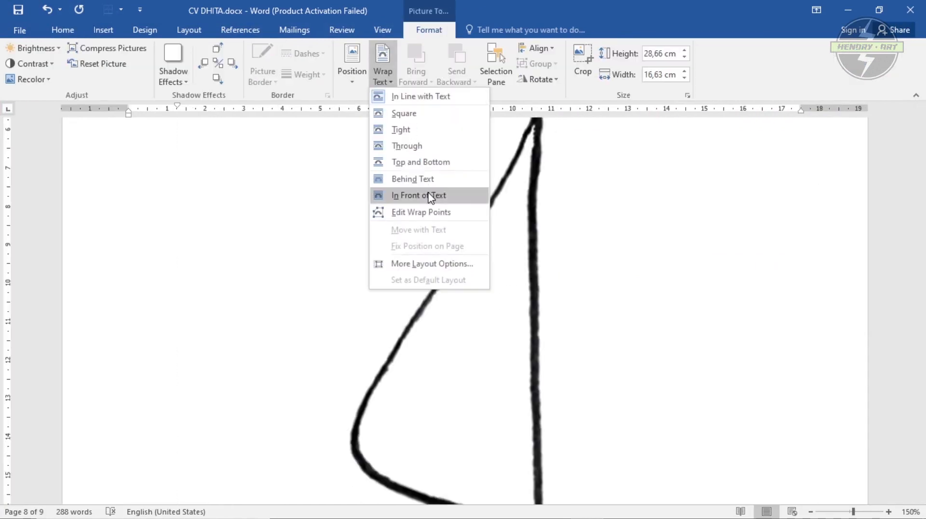
left_click(429, 197)
scroll(475, 214, "down", 7)
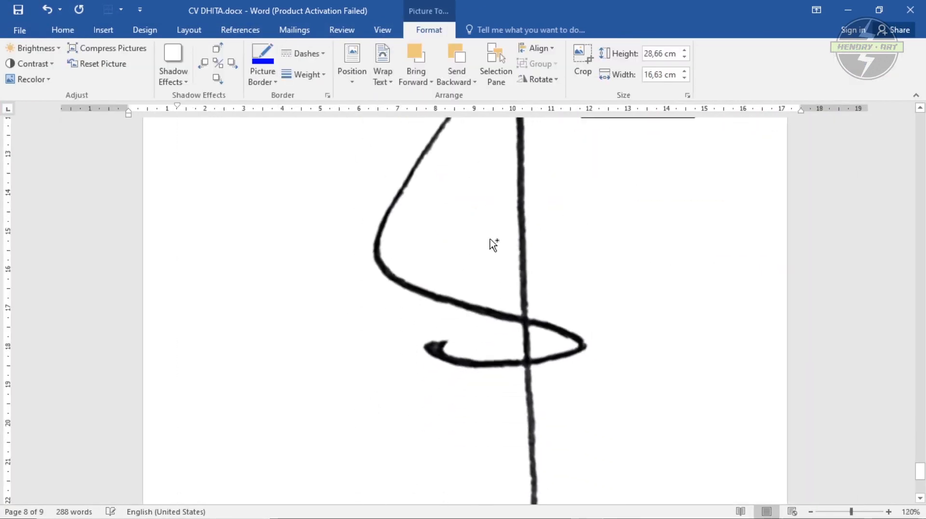
left_click(491, 245)
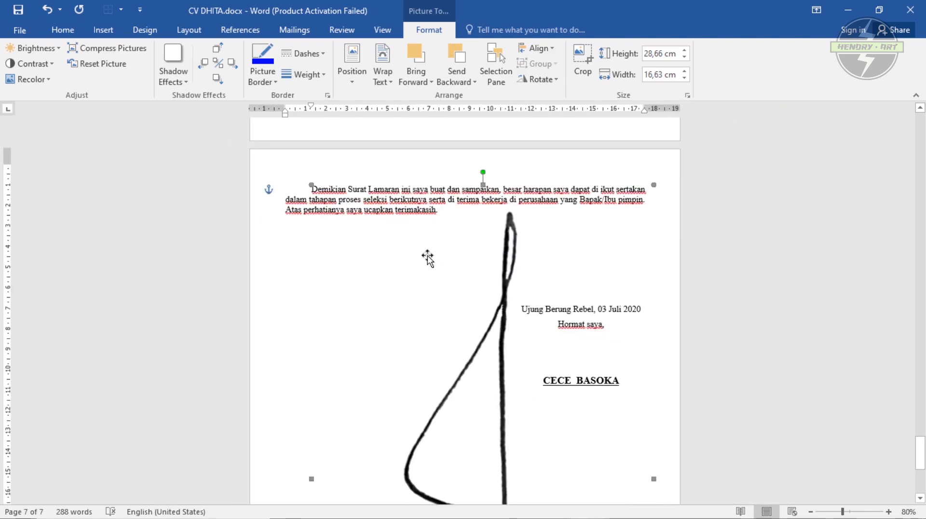
Shrink the signature picture to about 12,7 cm high and 7,37 cm wide, and move it up beside the signature block on page 7
left_click_drag(310, 184, 459, 349)
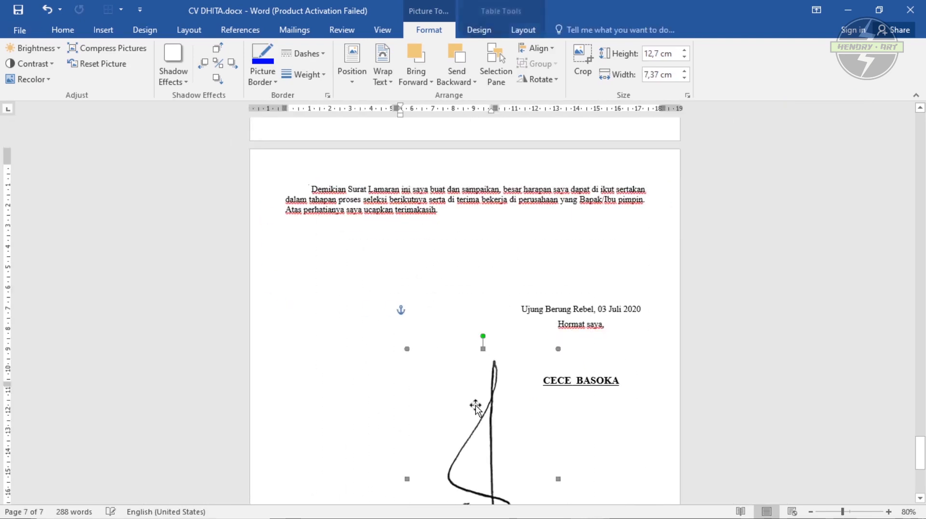
mouse_move(477, 386)
left_mouse_down()
mouse_move(476, 339)
mouse_move(456, 285)
left_mouse_up()
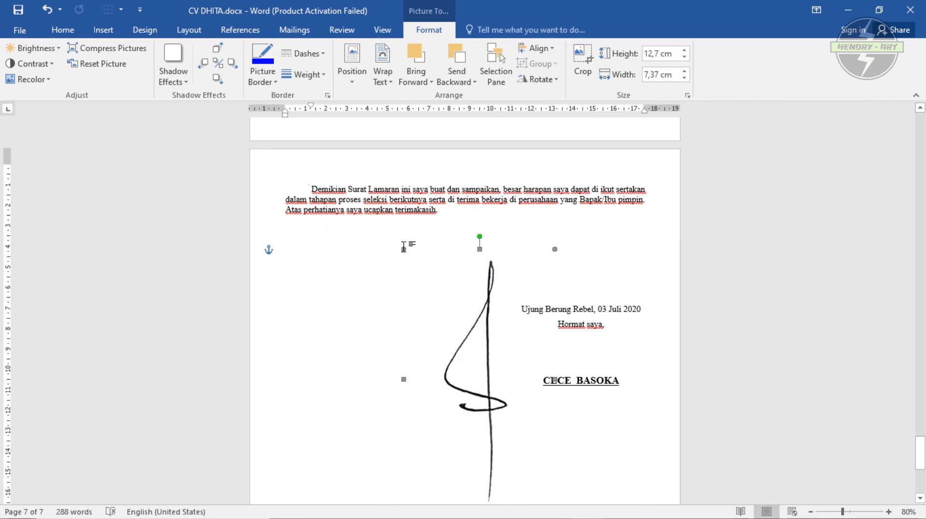
left_click(452, 290)
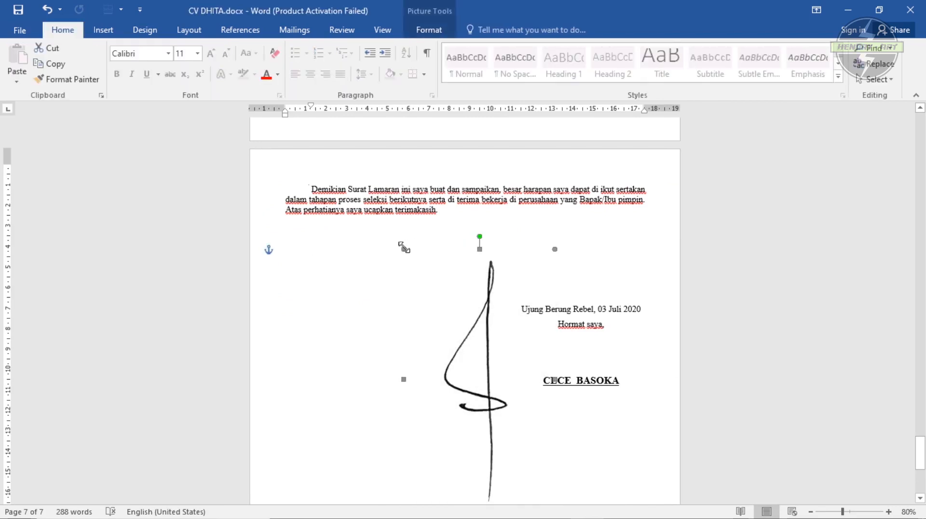
Shrink the signature further without mirroring it, and move it between "Hormat saya," and the printed name
mouse_move(417, 271)
left_mouse_down()
mouse_move(455, 318)
mouse_move(582, 314)
left_mouse_up()
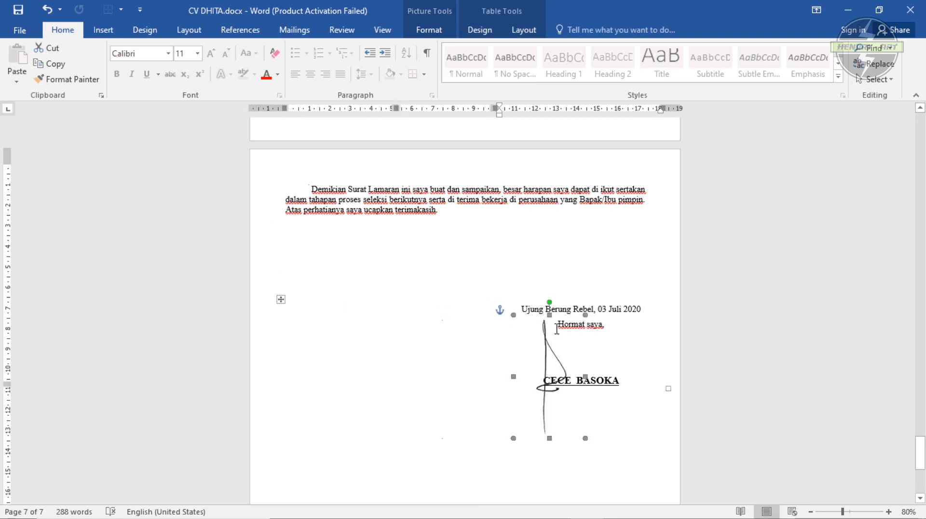
key("ctrl+z")
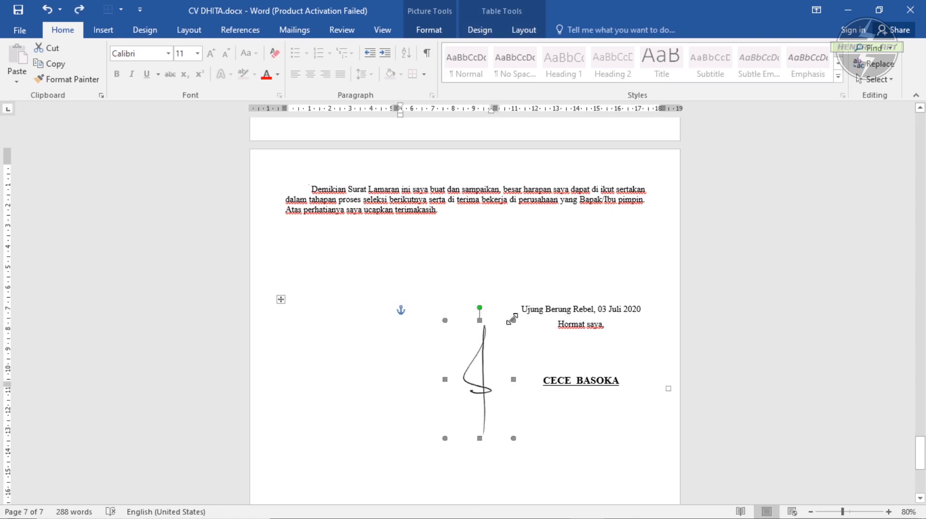
left_click_drag(497, 344, 498, 346)
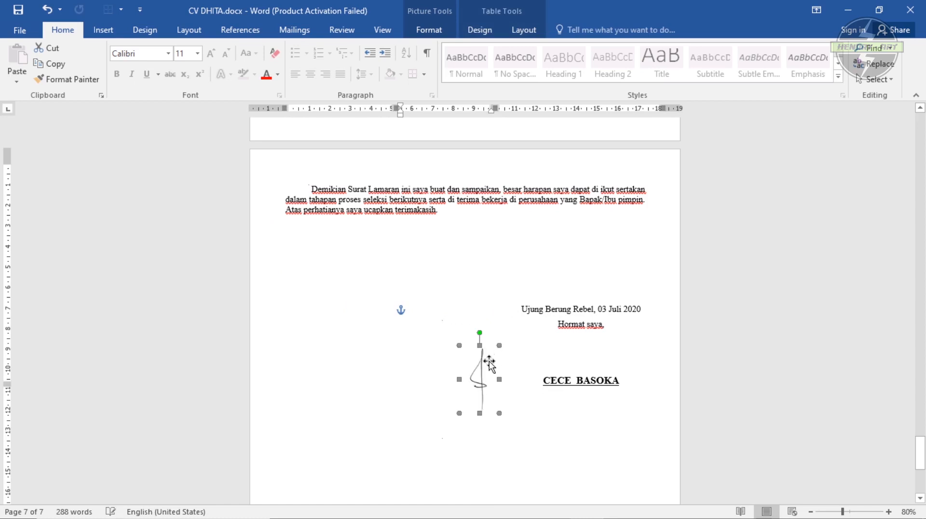
left_click_drag(585, 343, 584, 344)
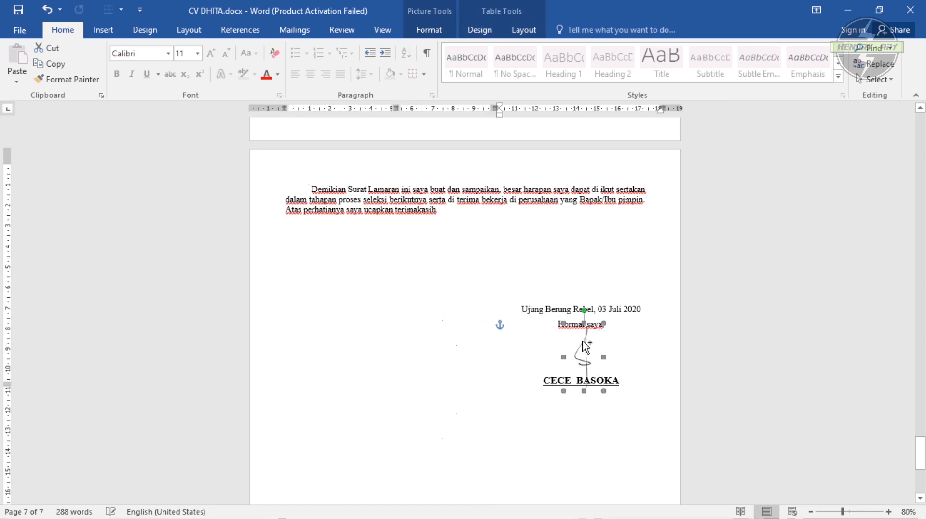
Tilt the signature slightly clockwise and fine-tune its position between "Hormat saya," and the printed name
scroll(585, 345, "up", 3, "ctrl")
scroll(615, 329, "up", 3, "ctrl")
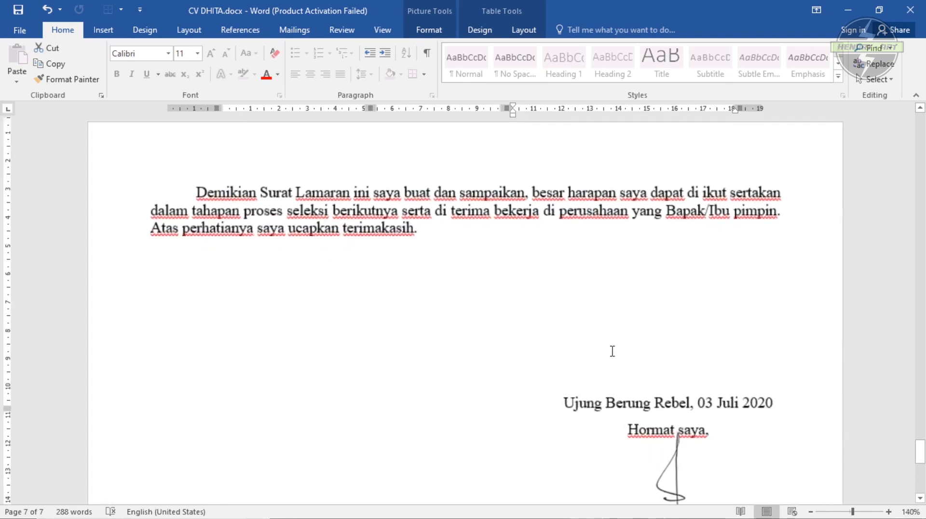
scroll(612, 351, "down", 5)
scroll(659, 204, "up", 3)
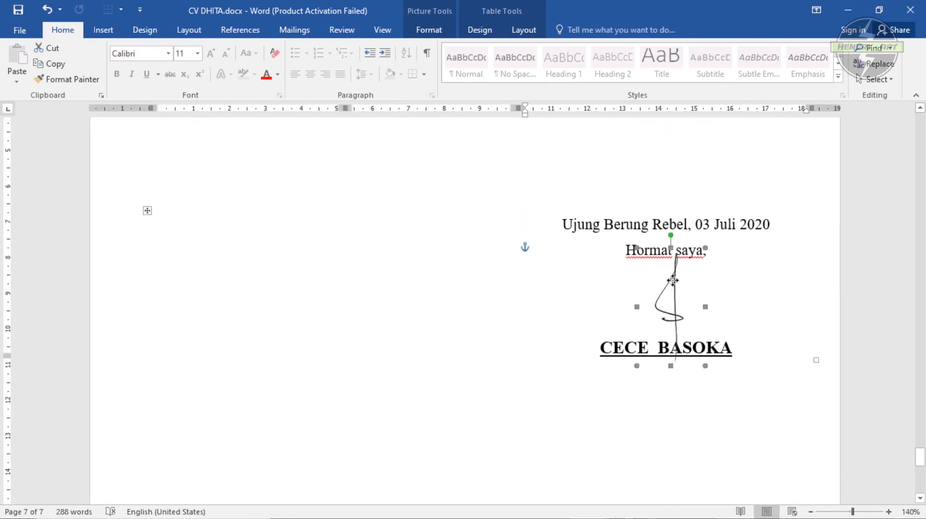
mouse_move(662, 280)
left_mouse_down()
mouse_move(659, 294)
mouse_move(666, 284)
left_mouse_up()
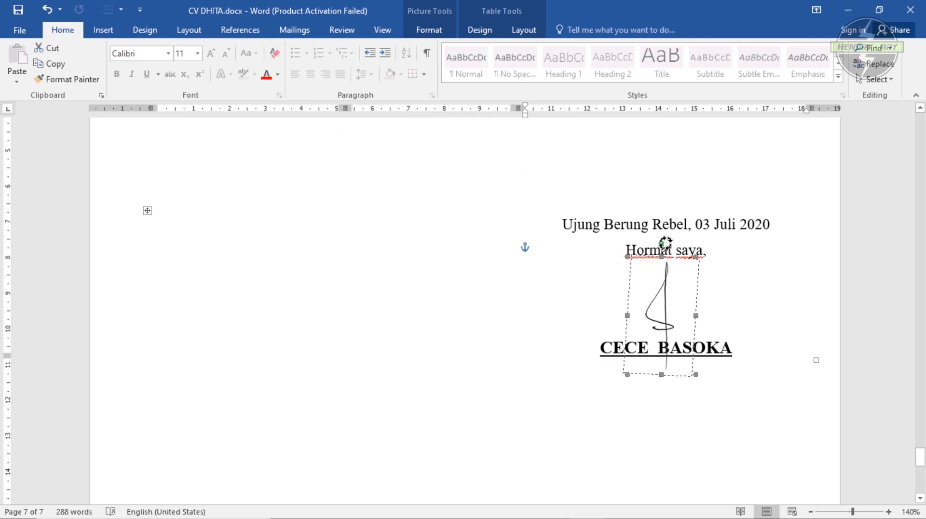
left_click_drag(665, 241, 661, 241)
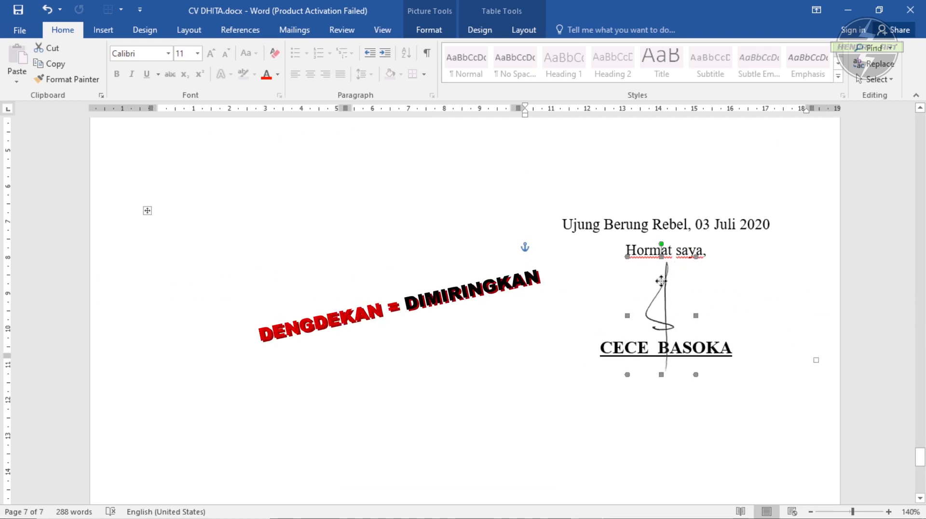
left_click_drag(661, 280, 662, 283)
left_click(727, 152)
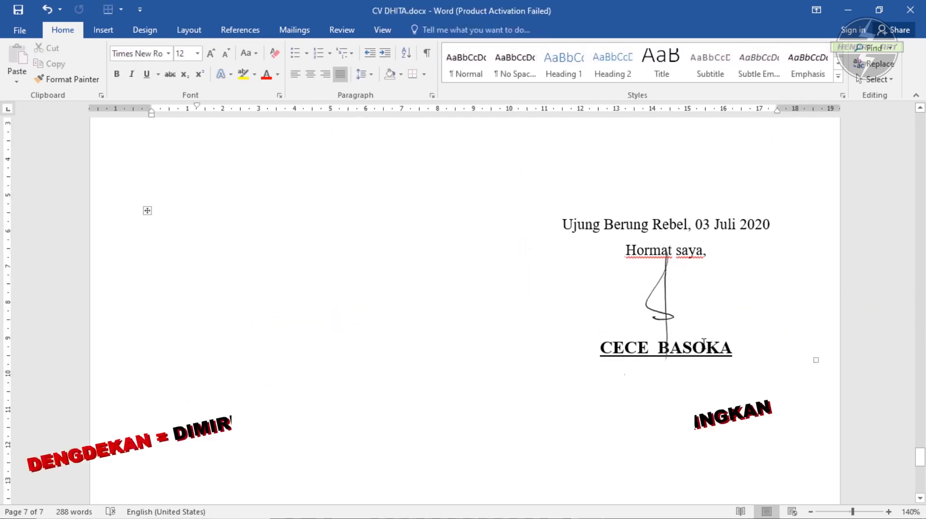
Check how the placed signature looks in the signature block on page 7, and minimize the document
scroll(702, 344, "up", 5)
scroll(701, 344, "down", 8)
scroll(665, 293, "up", 2)
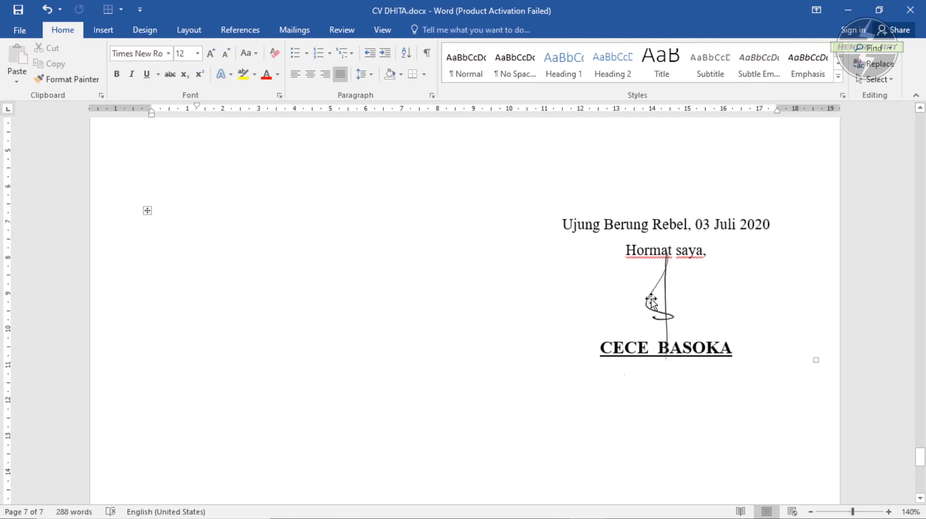
scroll(649, 300, "down", 2)
scroll(678, 274, "up", 4)
scroll(666, 270, "down", 2)
left_click(847, 10)
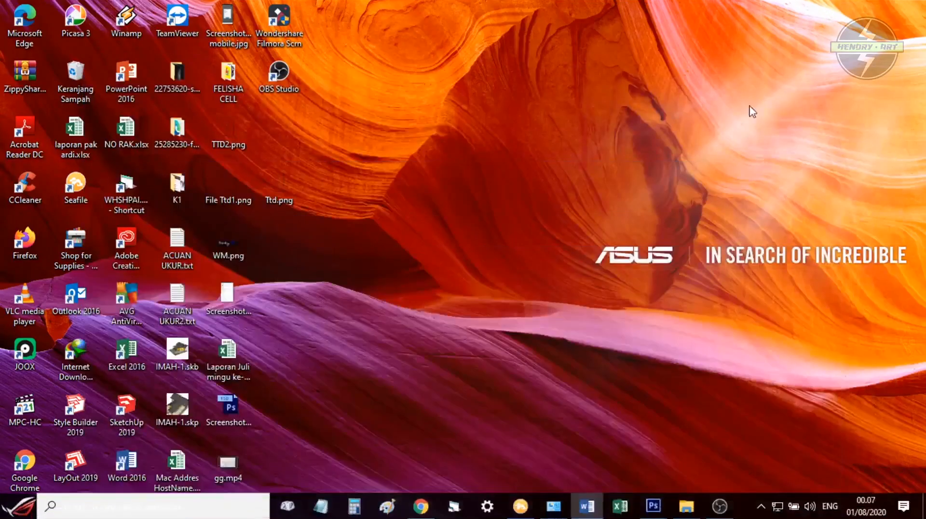
Switch to Photoshop, inspect the signature on its transparent background, and minimize the window
left_click(652, 504)
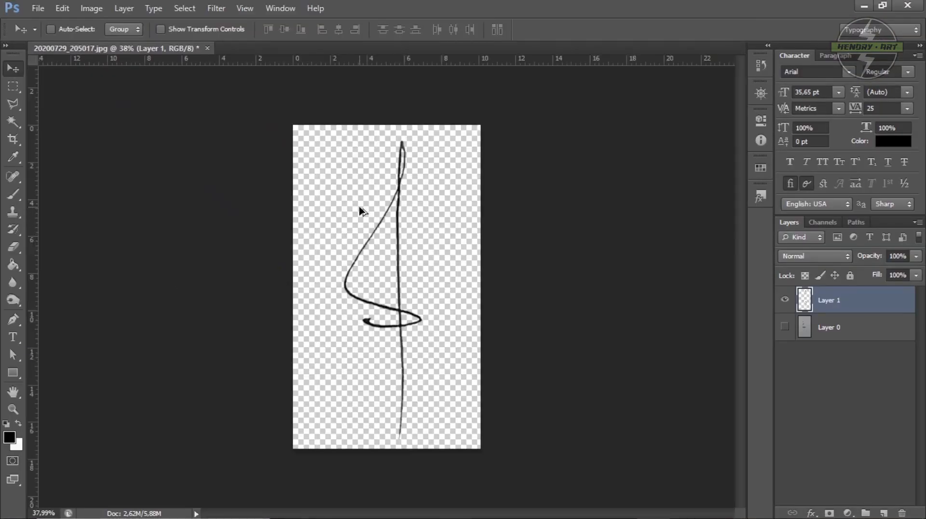
scroll(362, 211, "down", 4)
scroll(383, 262, "up", 2)
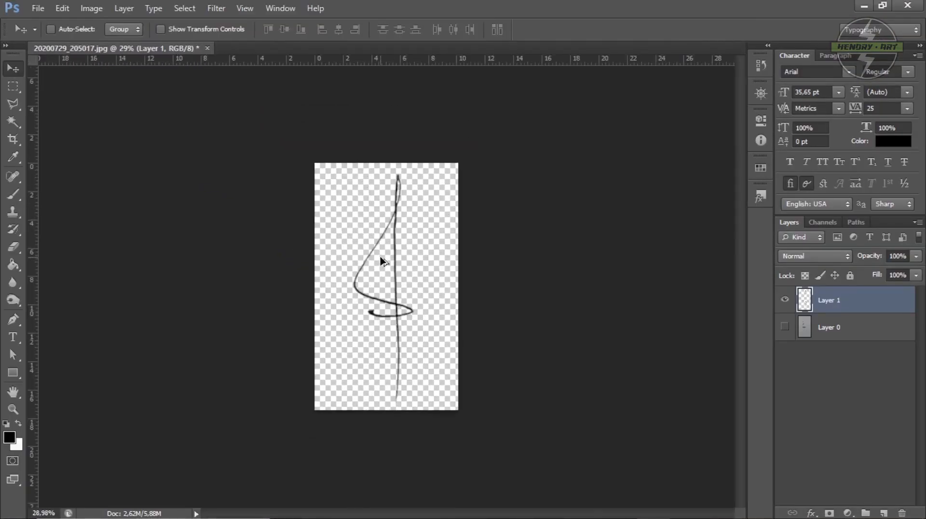
scroll(382, 262, "up", 2)
scroll(503, 241, "down", 3)
left_click(863, 6)
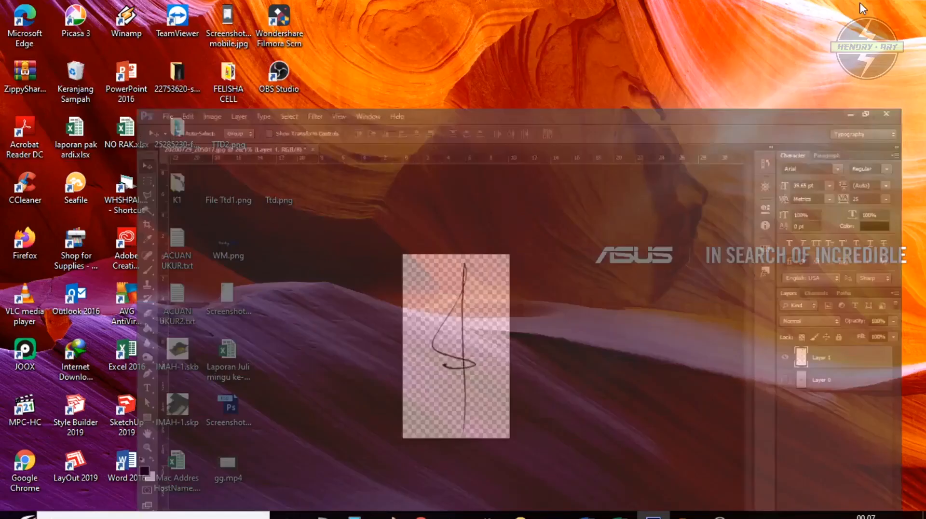
right_click(495, 81)
left_click(548, 124)
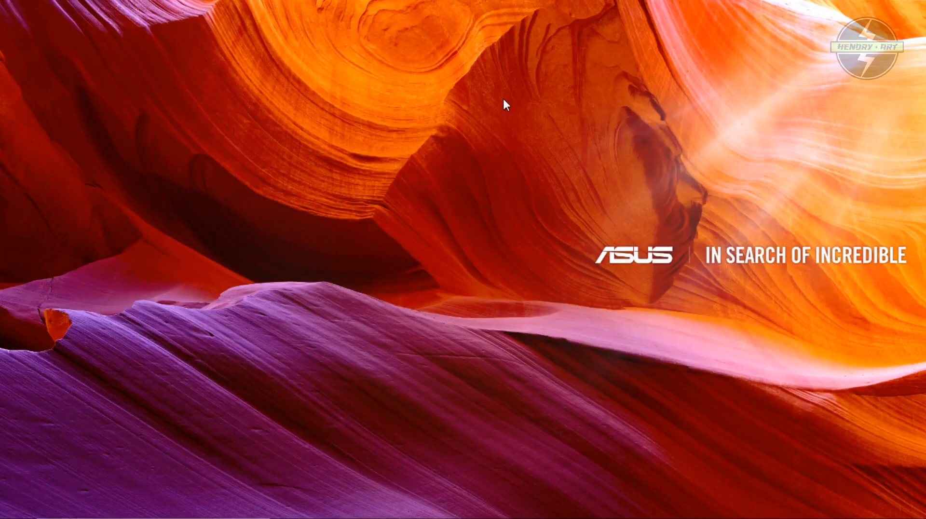
right_click(503, 98)
left_click(528, 140)
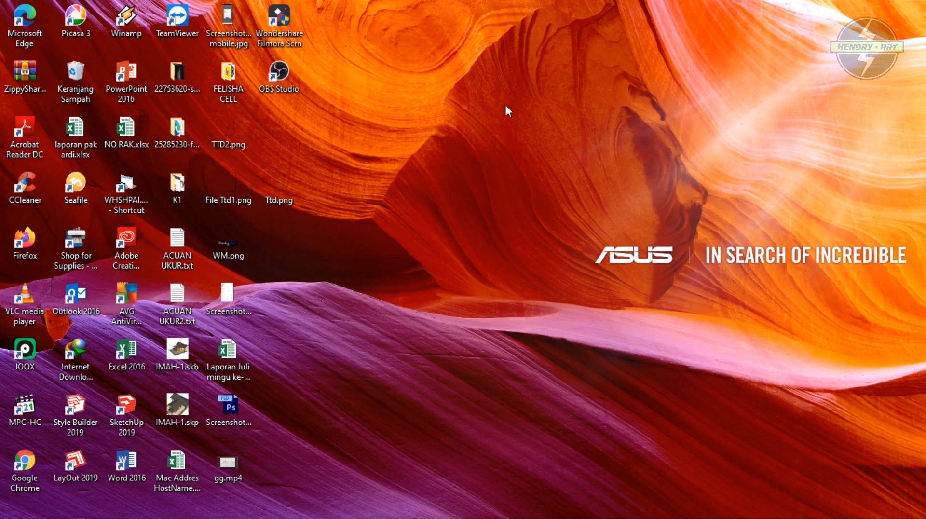
right_click(491, 103)
left_click(539, 144)
right_click(500, 118)
left_click(531, 160)
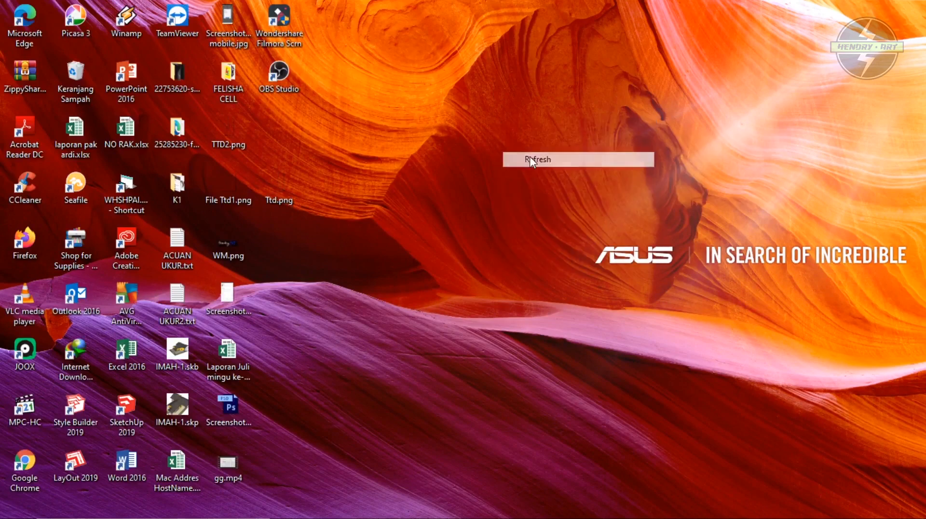
right_click(500, 108)
left_click(530, 150)
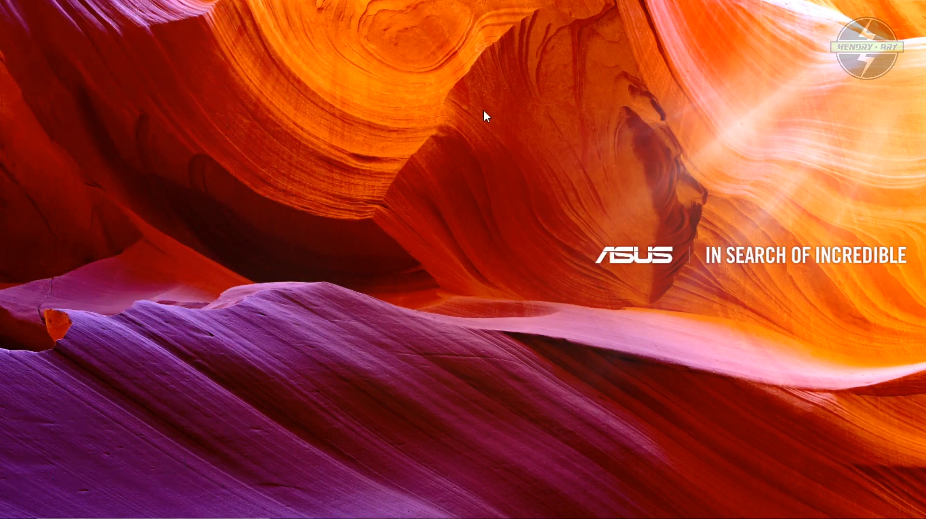
right_click(487, 108)
left_click(487, 148)
right_click(485, 118)
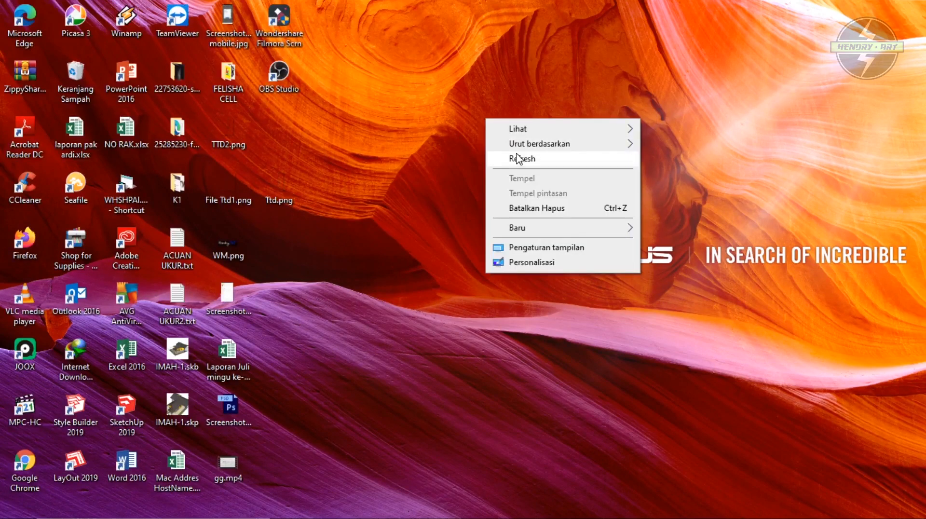
left_click(517, 157)
right_click(502, 134)
left_click(543, 170)
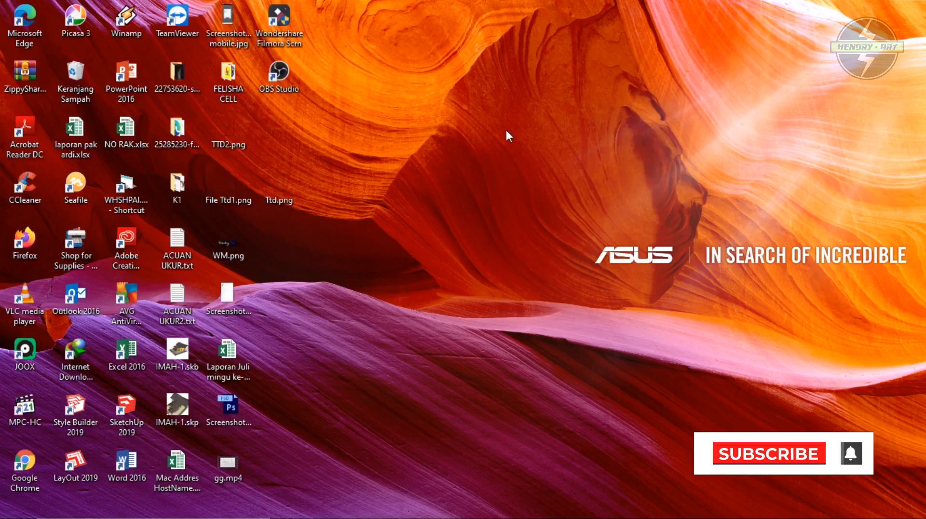
right_click(505, 129)
left_click(528, 169)
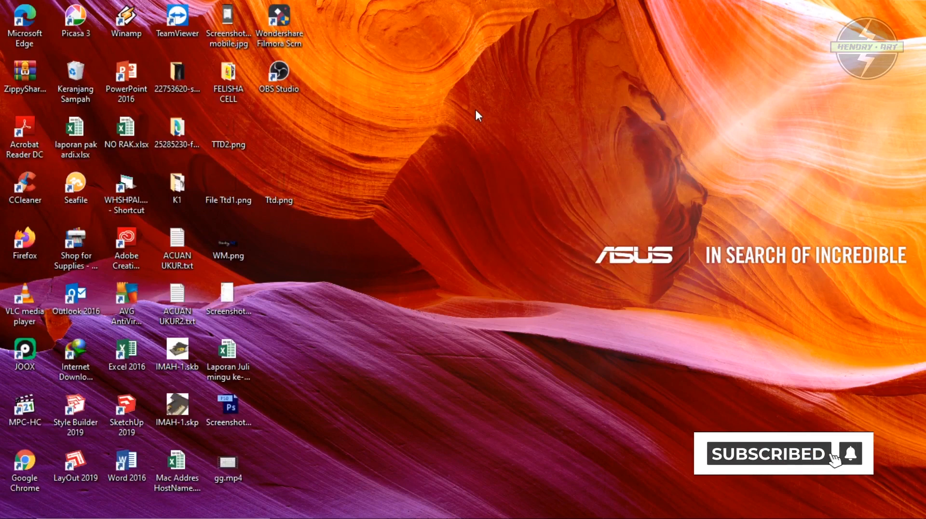
right_click(475, 111)
left_click(496, 144)
right_click(491, 125)
left_click(529, 169)
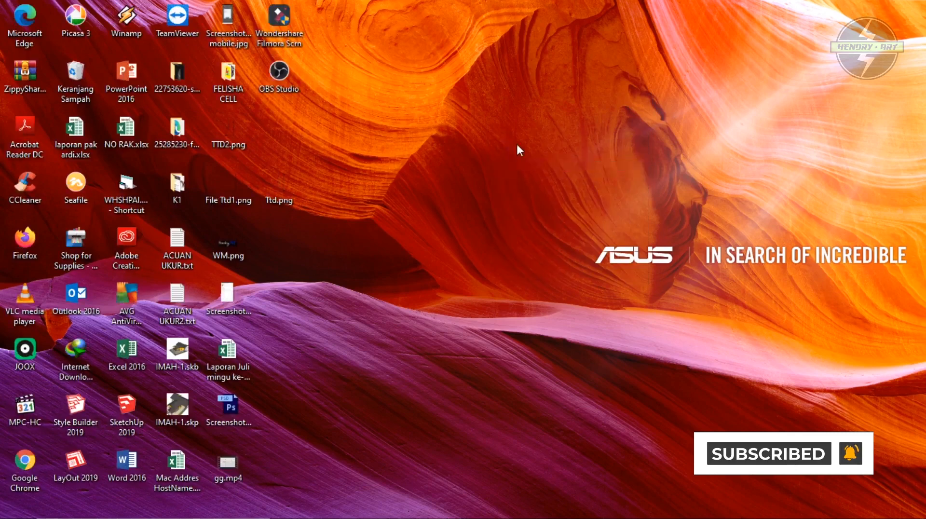
right_click(506, 136)
left_click(529, 175)
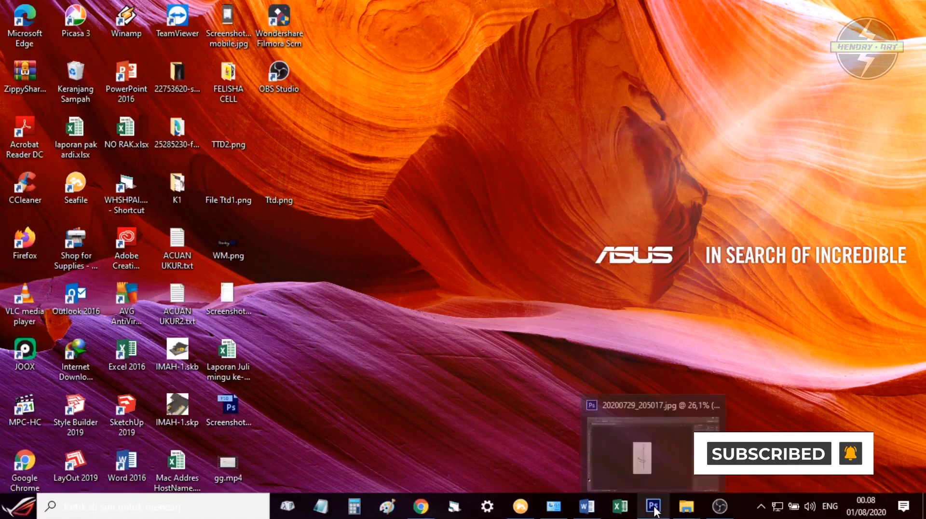
left_click(654, 507)
left_click(720, 507)
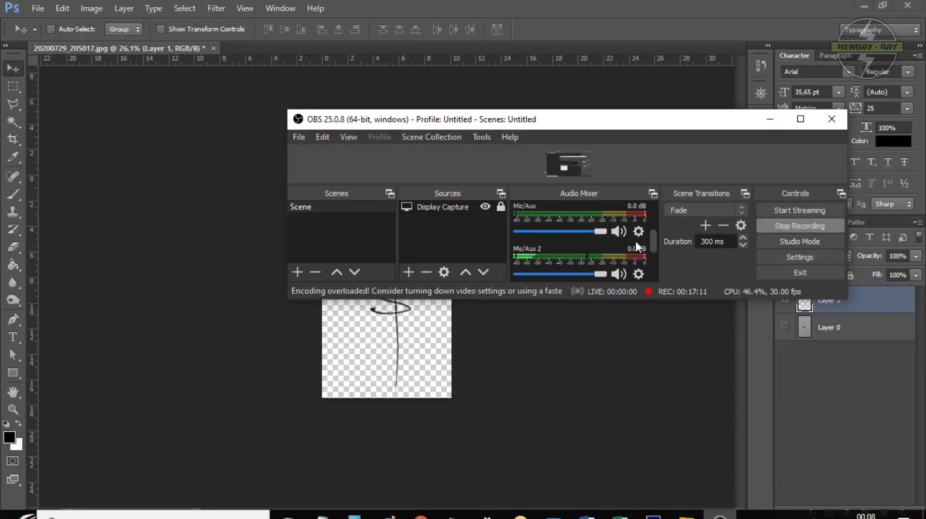